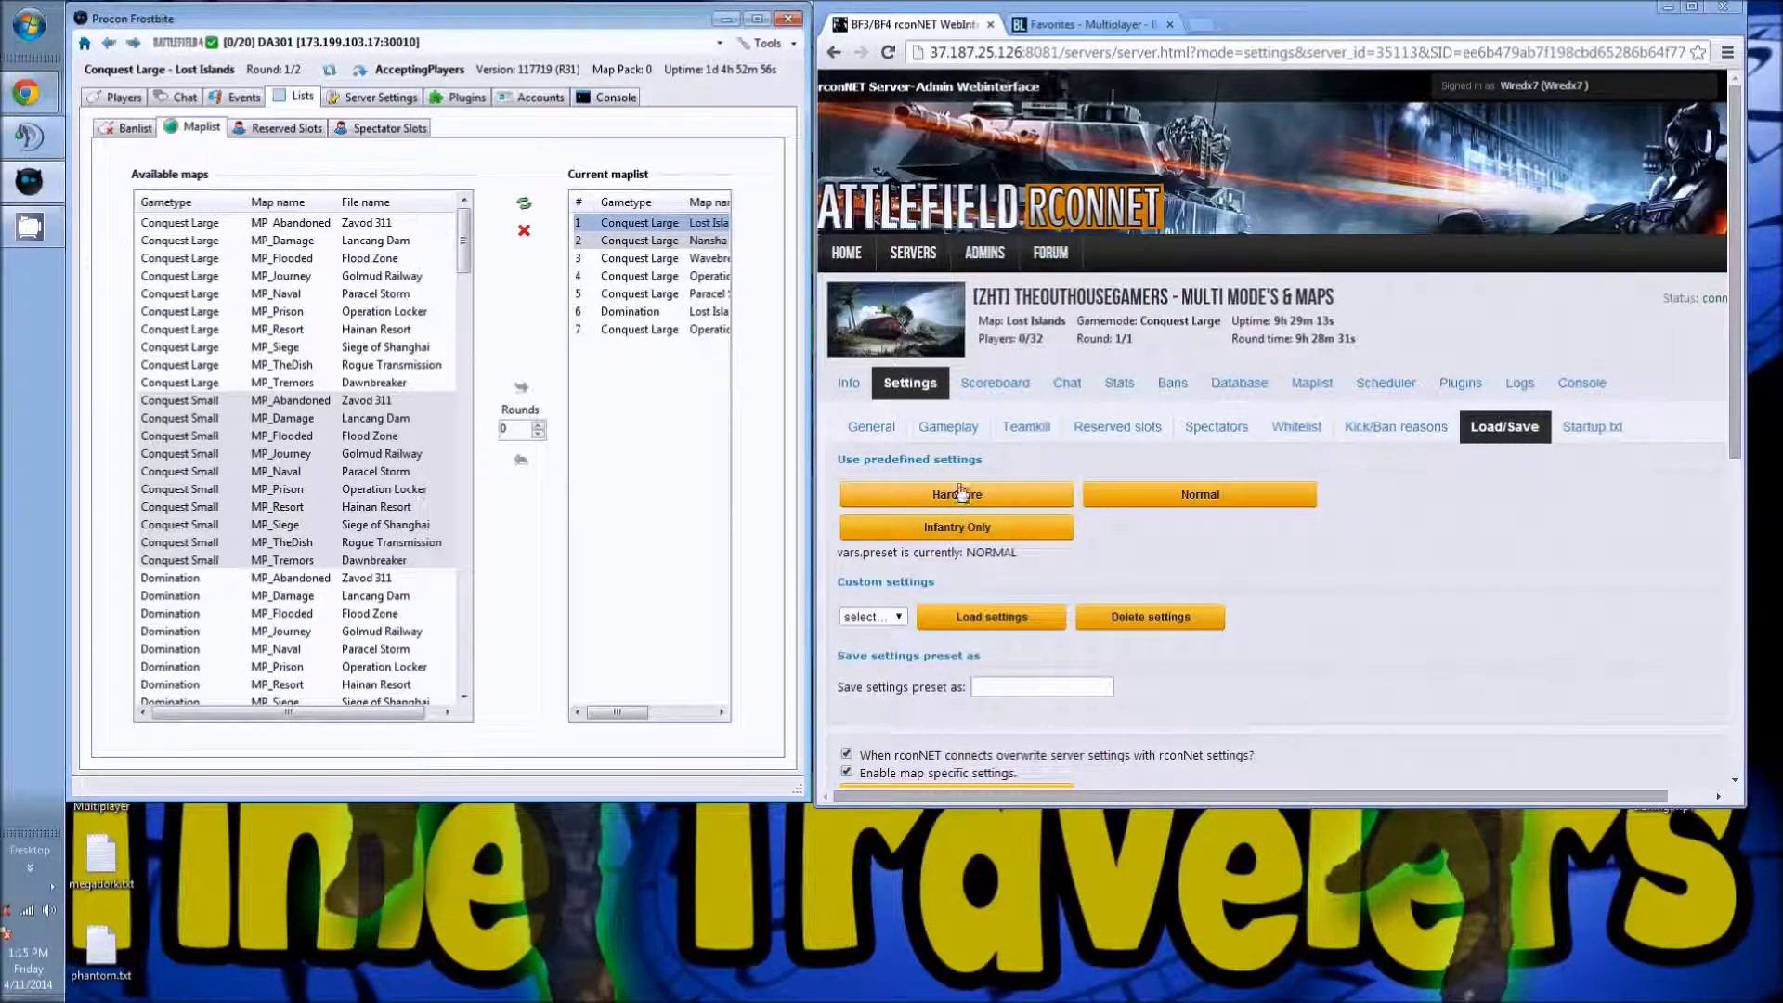
Step: Switch to Procon Frostbite and view its reserved slots and spectator slots lists
right_click(1125, 435)
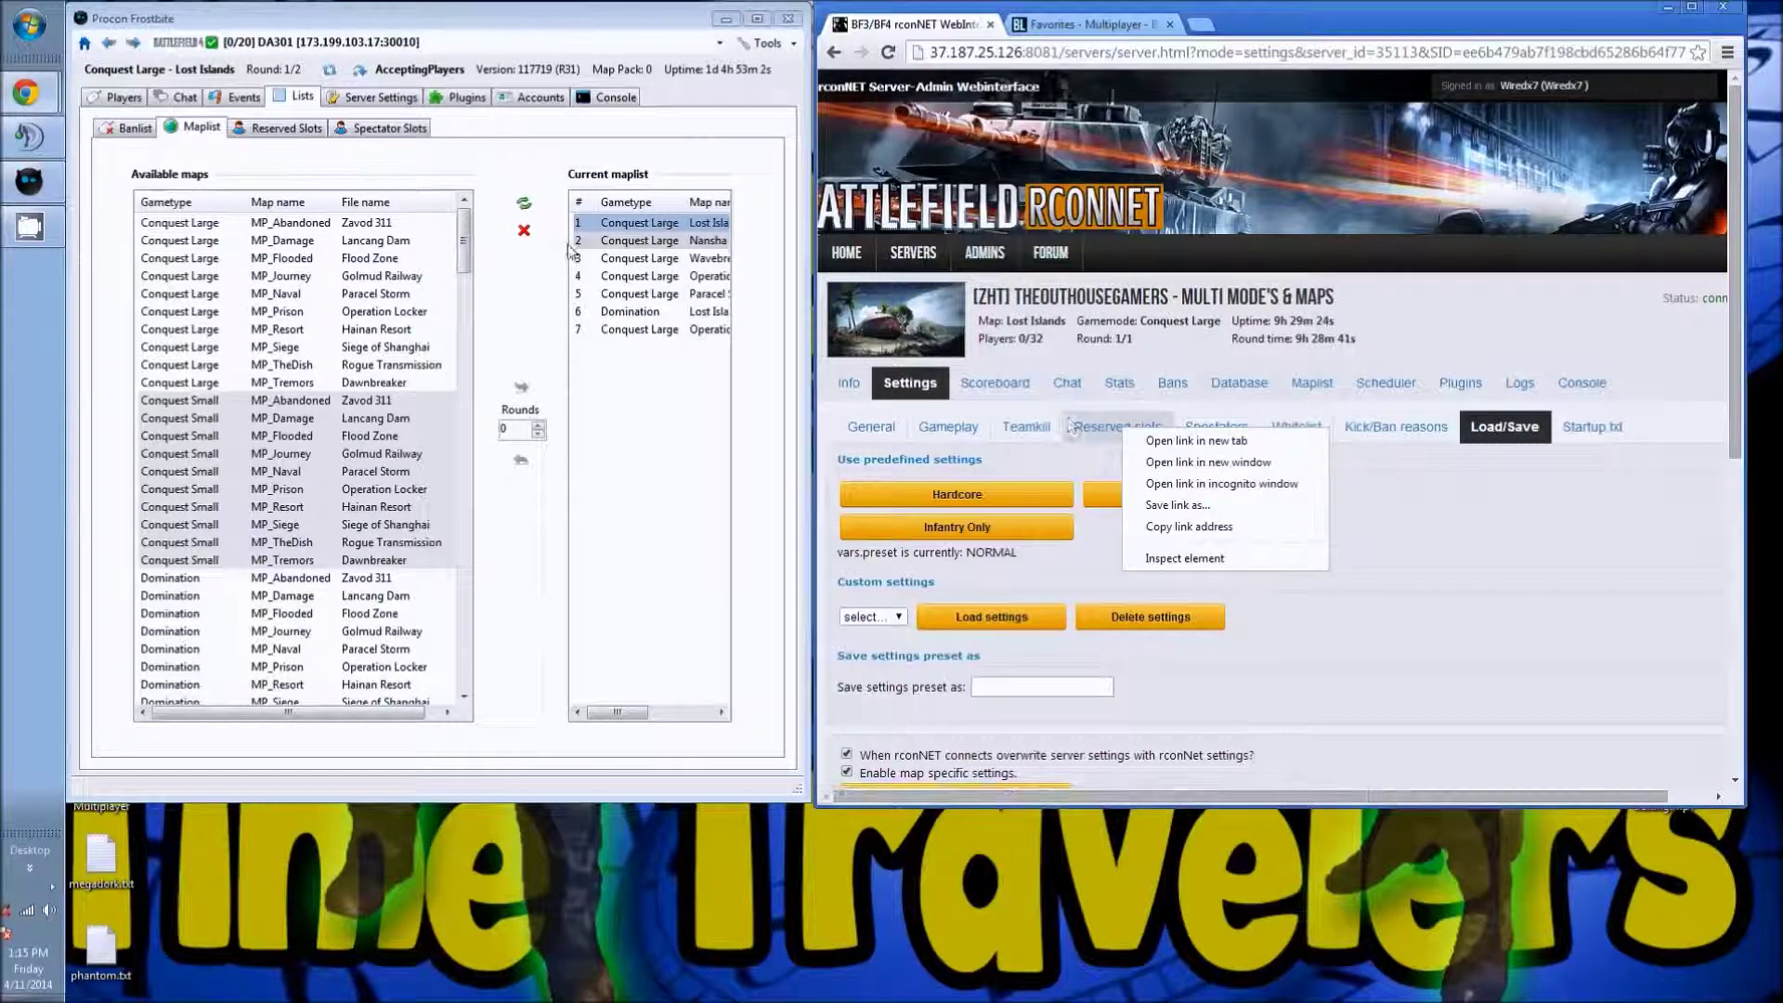
left_click(461, 177)
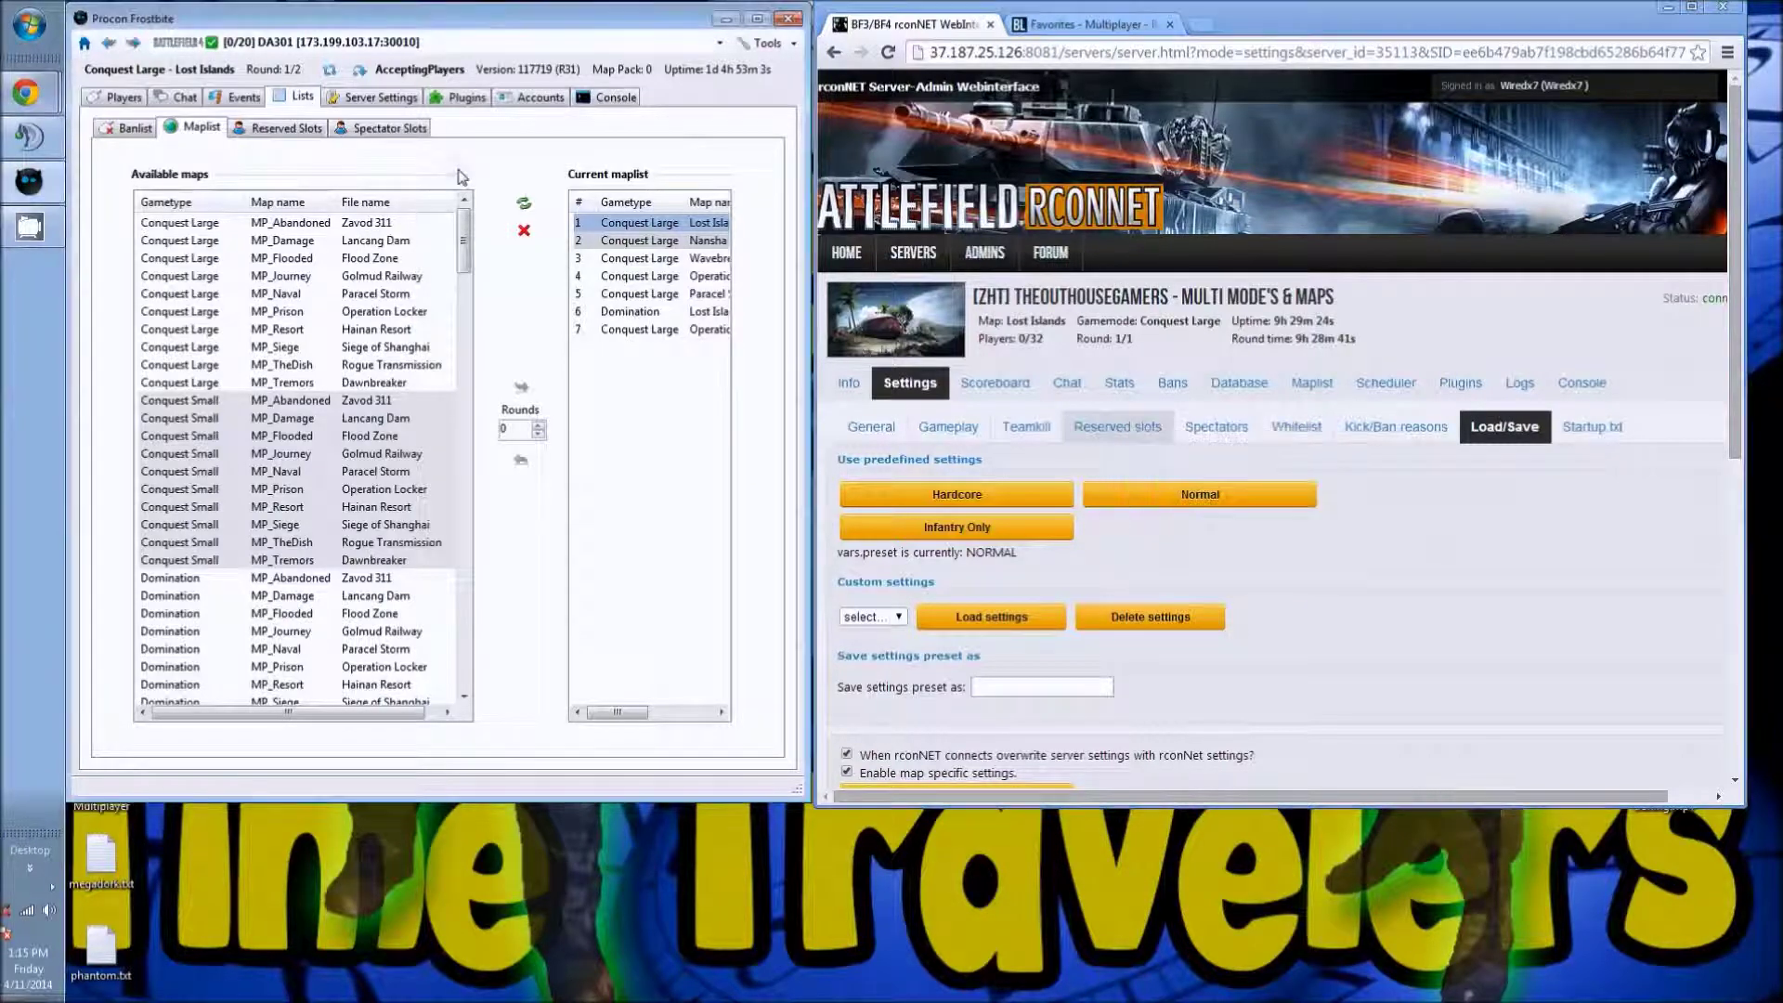
left_click(279, 128)
left_click(391, 127)
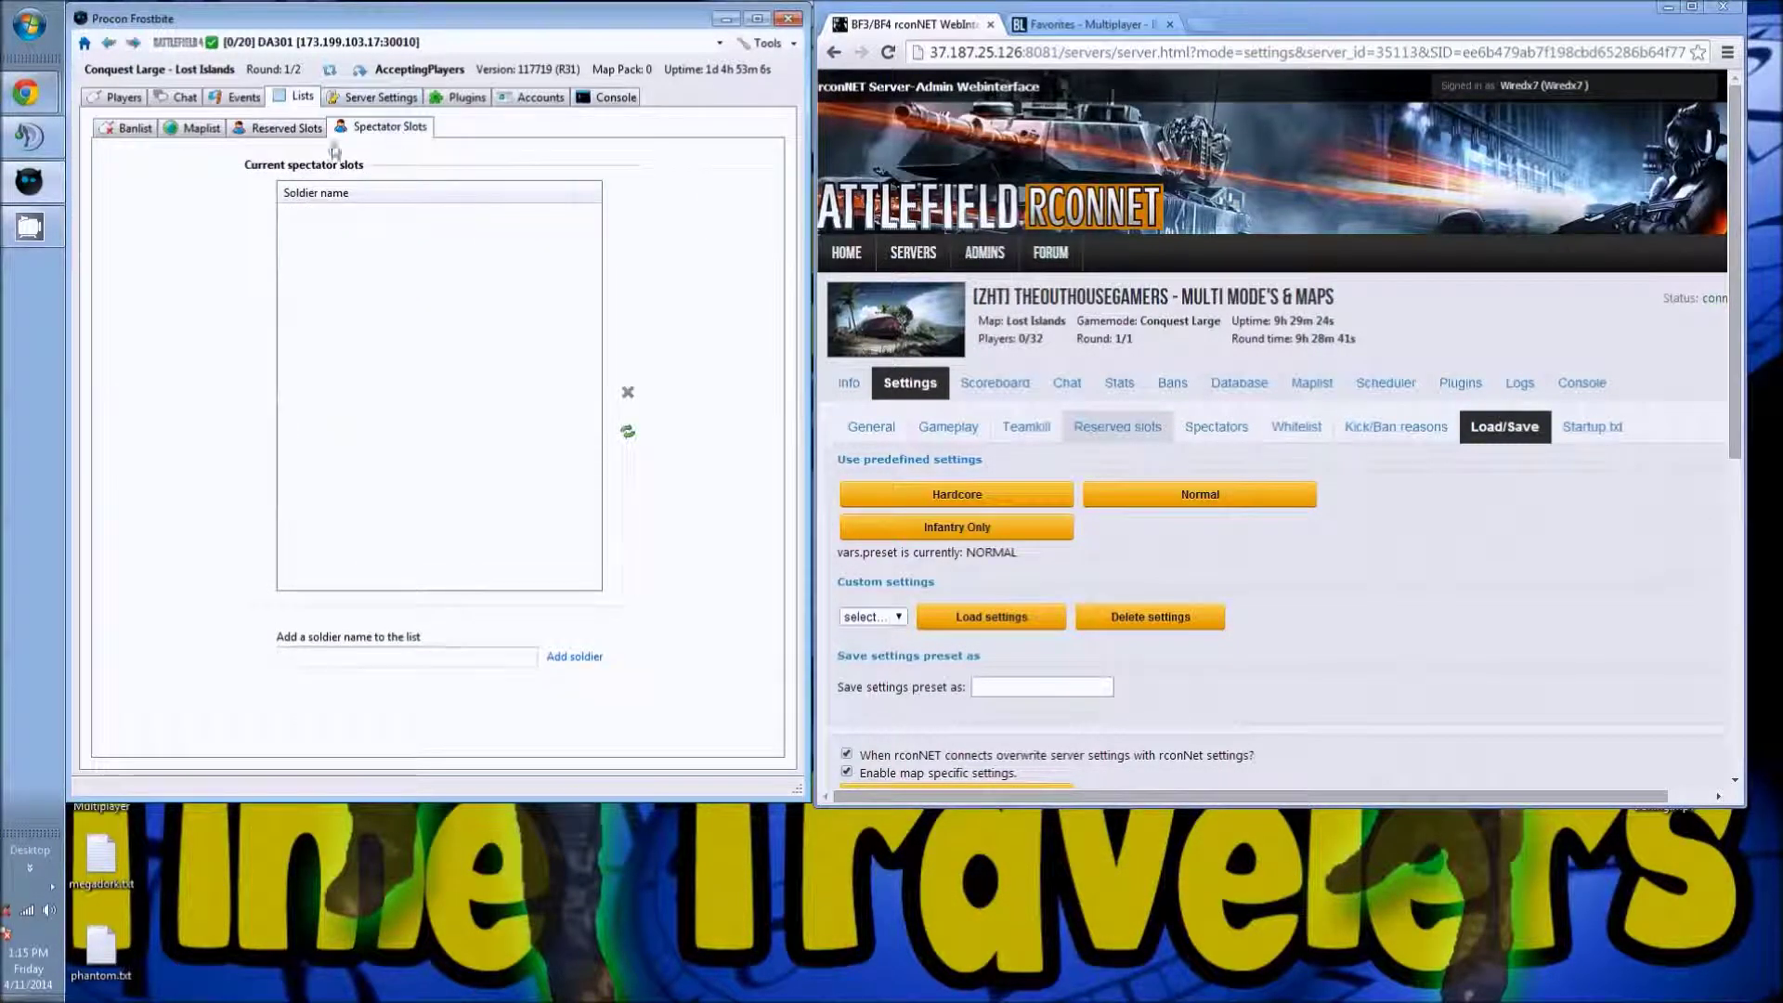
Step: Show the Configuration section of the server settings in Procon
left_click(349, 100)
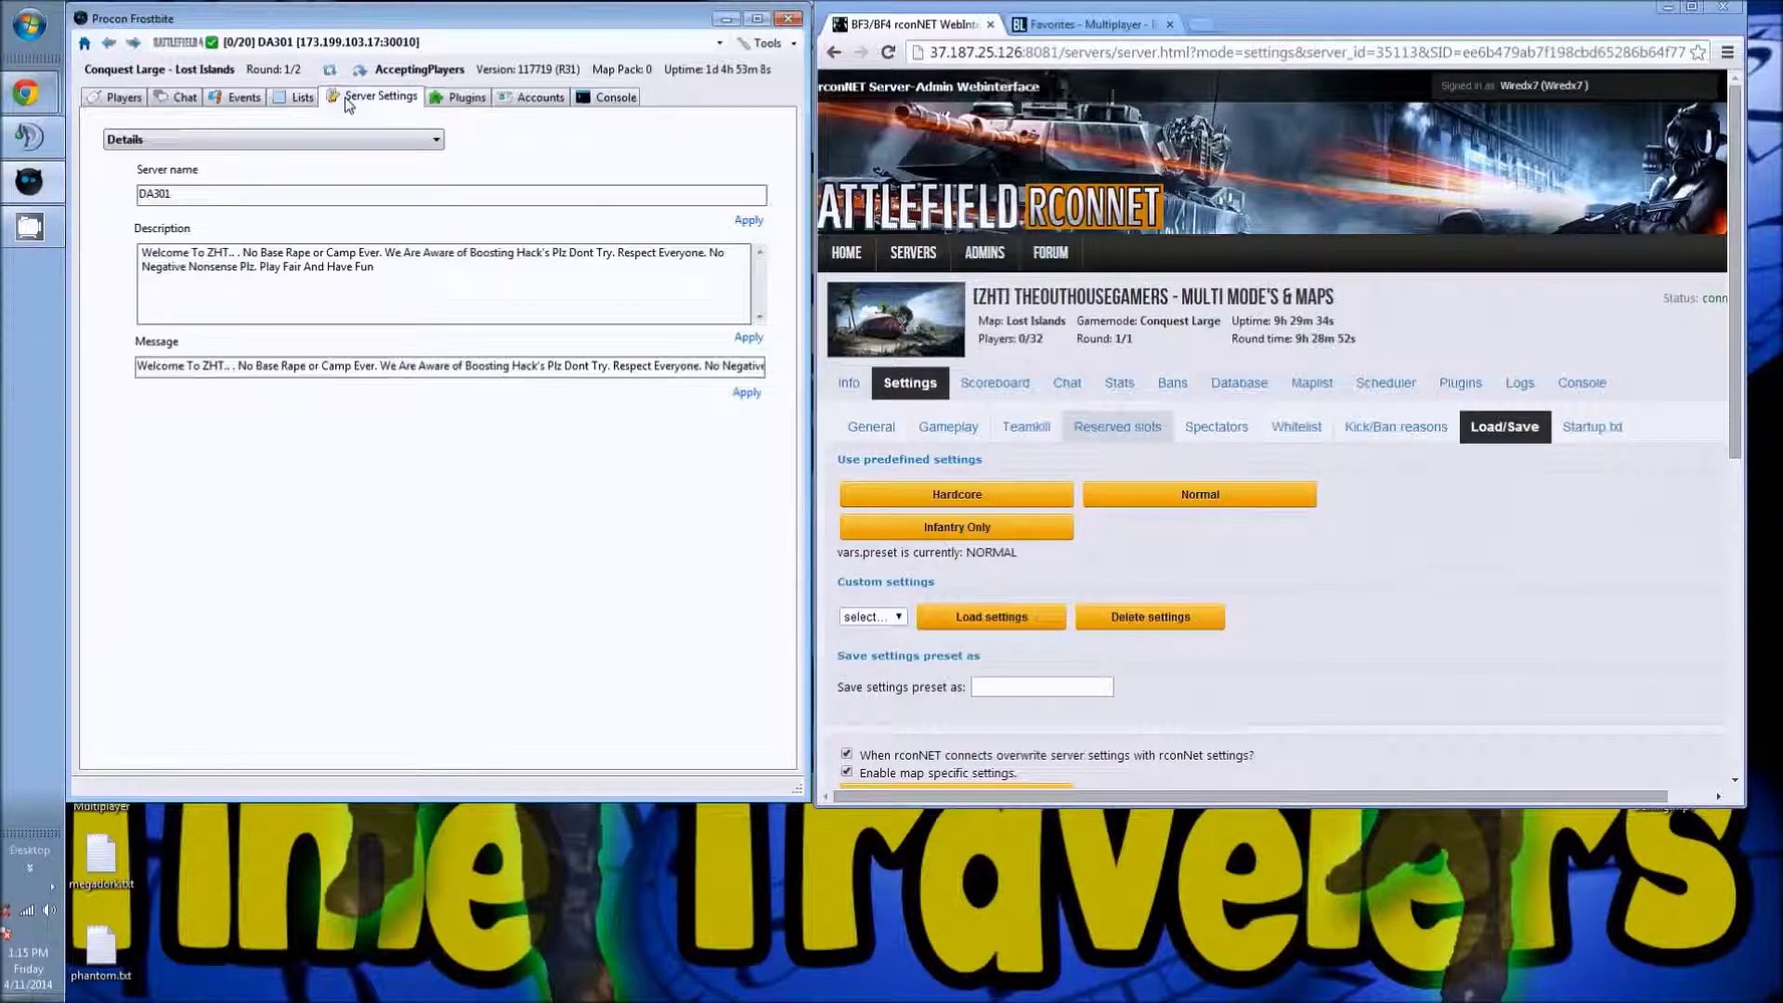
left_click(435, 139)
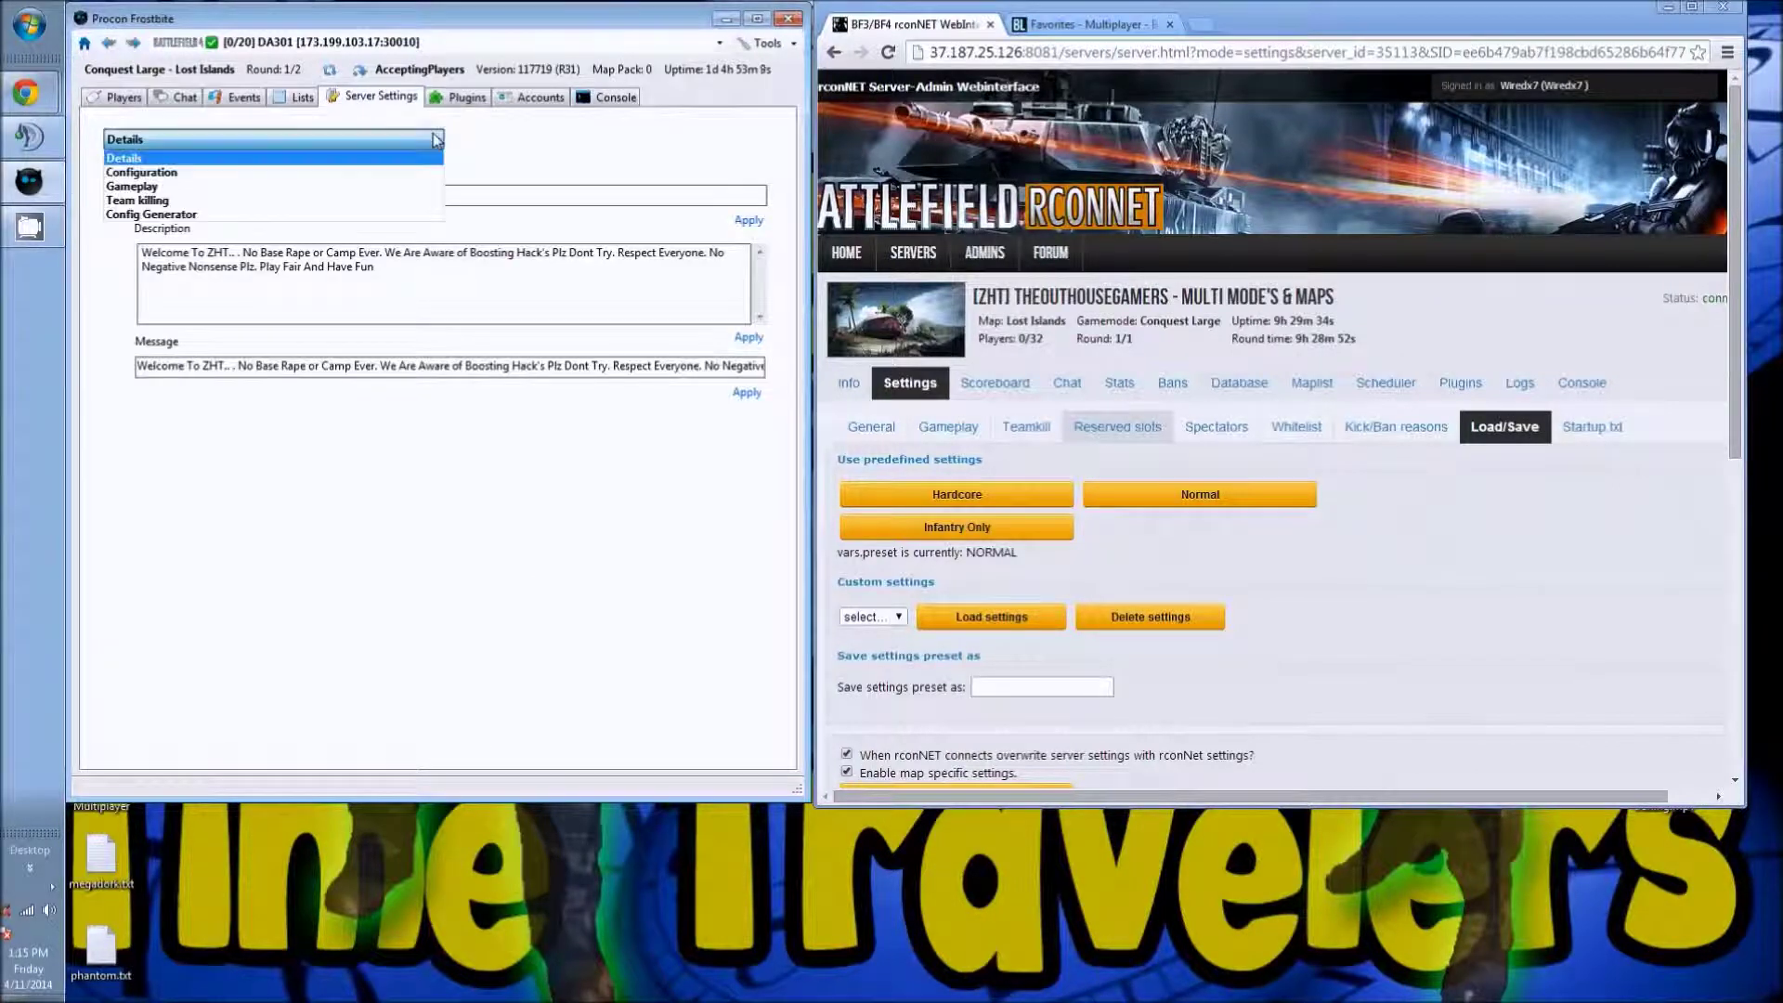
left_click(309, 174)
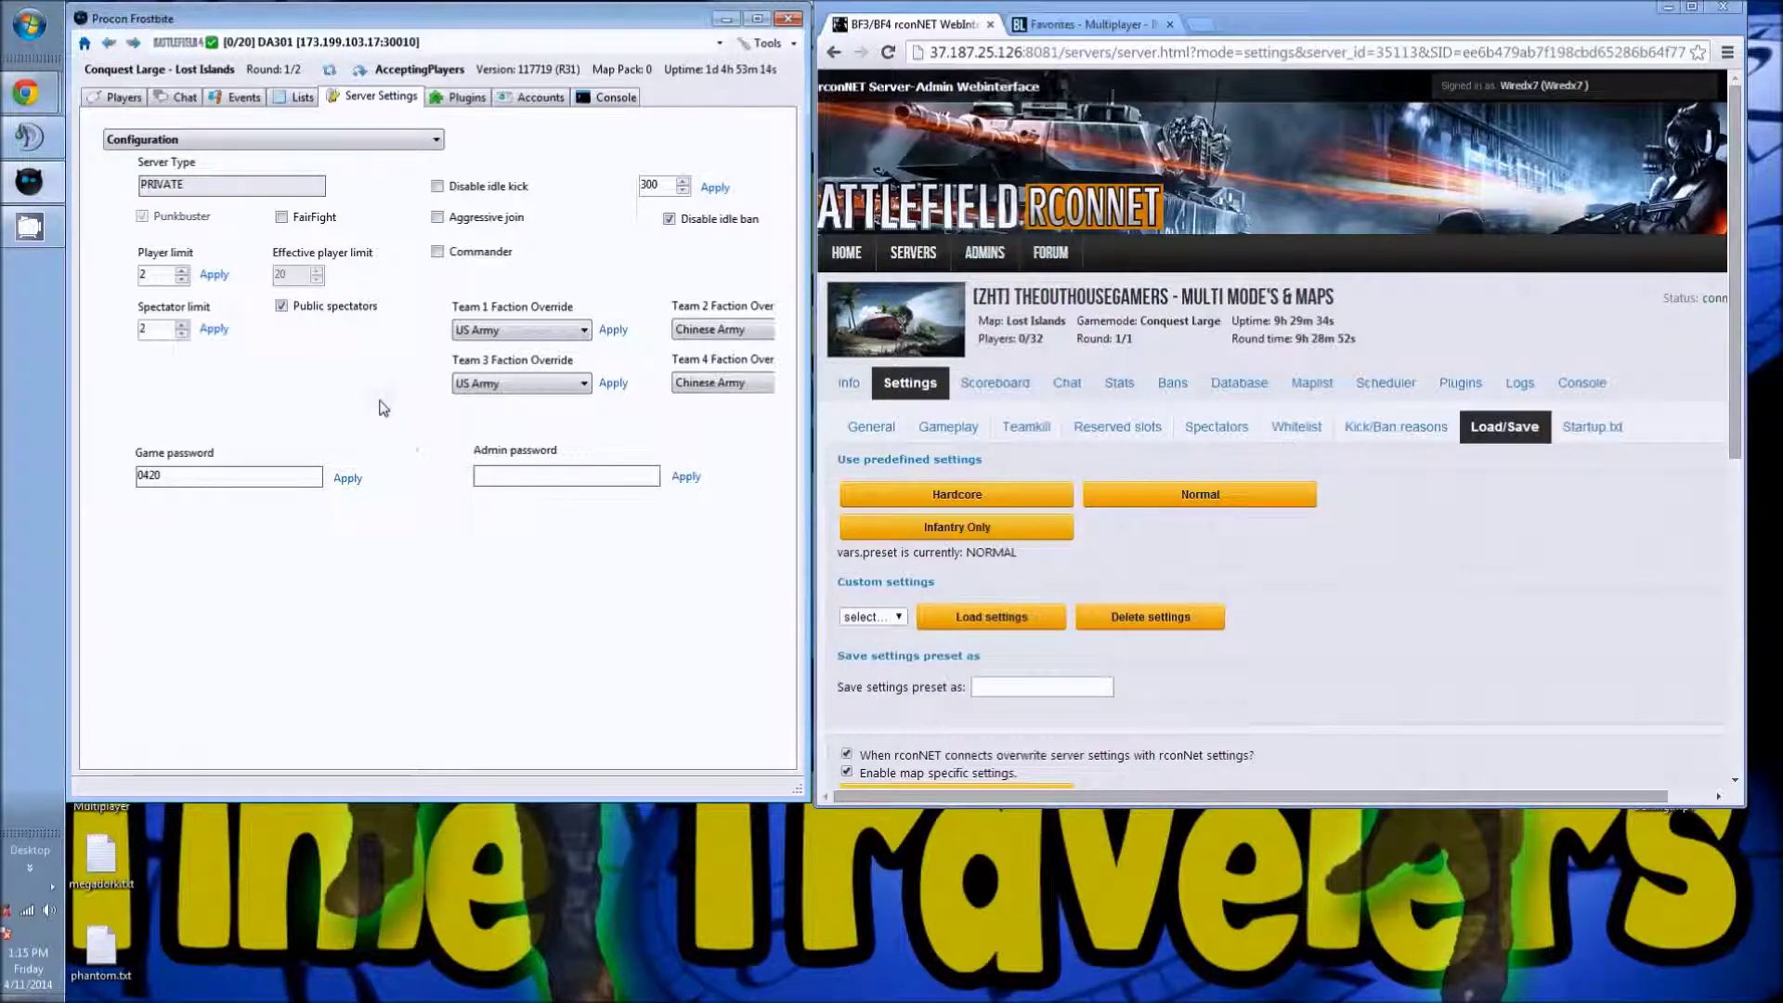
Step: Switch to the rconNET web interface and look through the server's chat, stats and player database pages
left_click(996, 385)
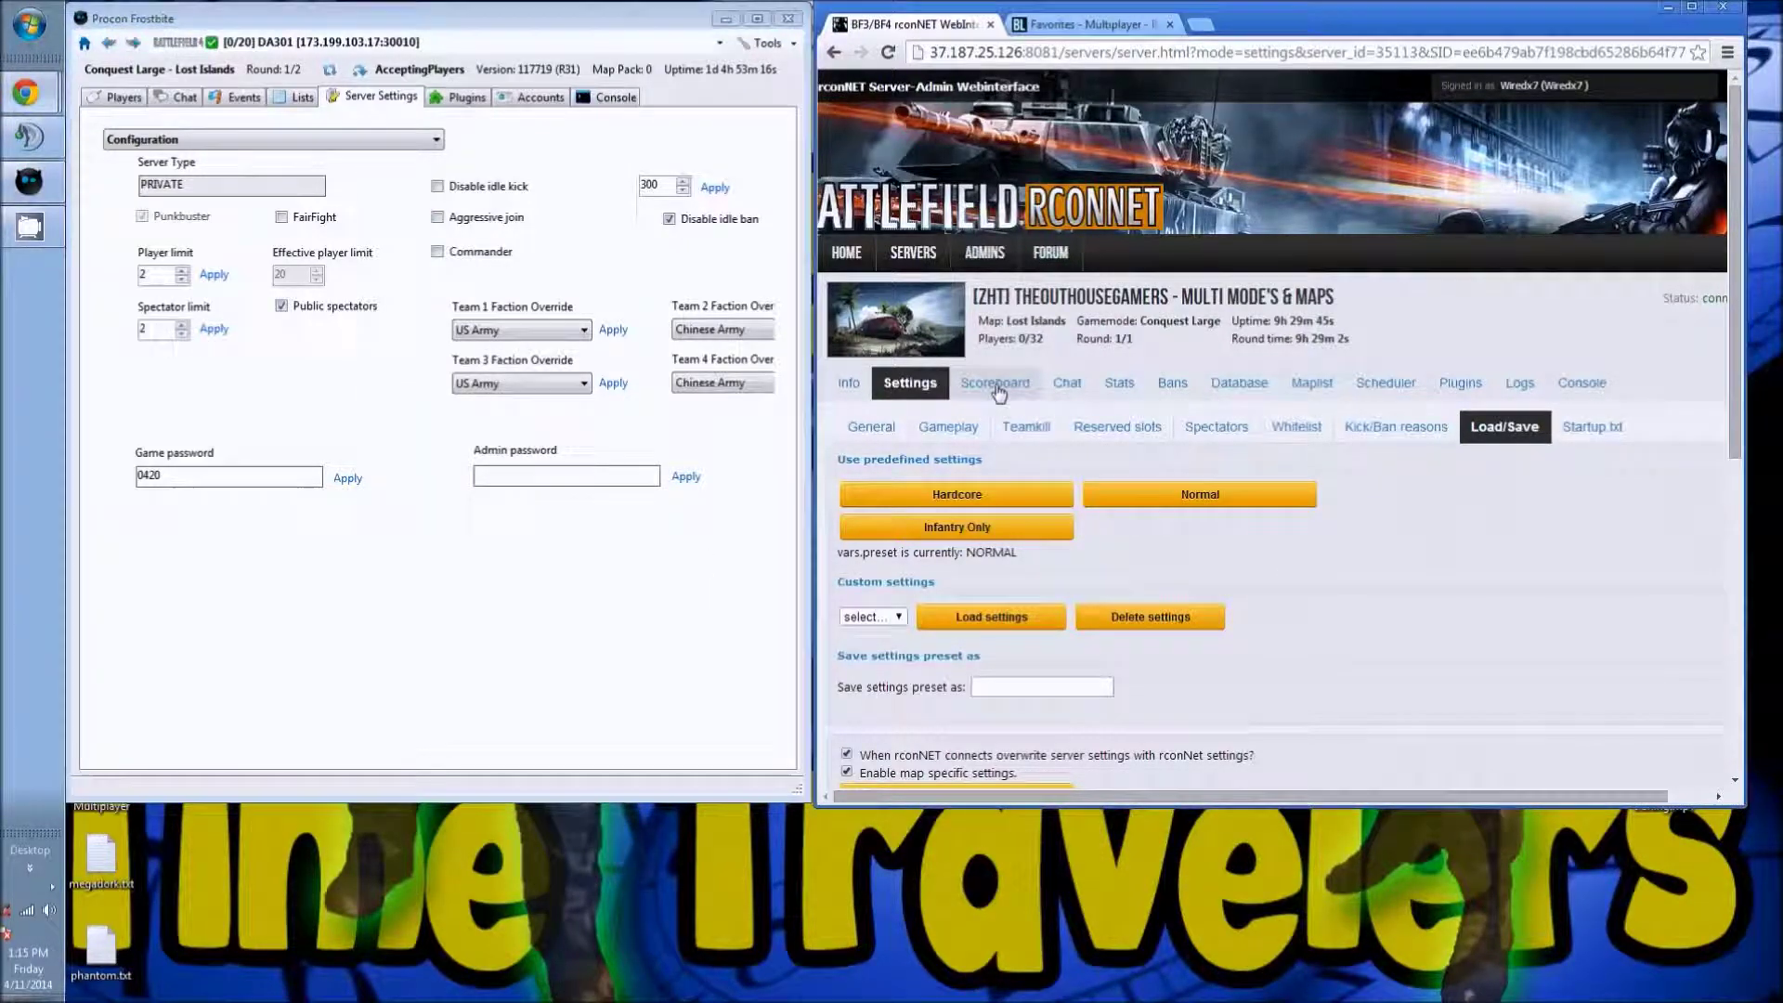
left_click(1069, 394)
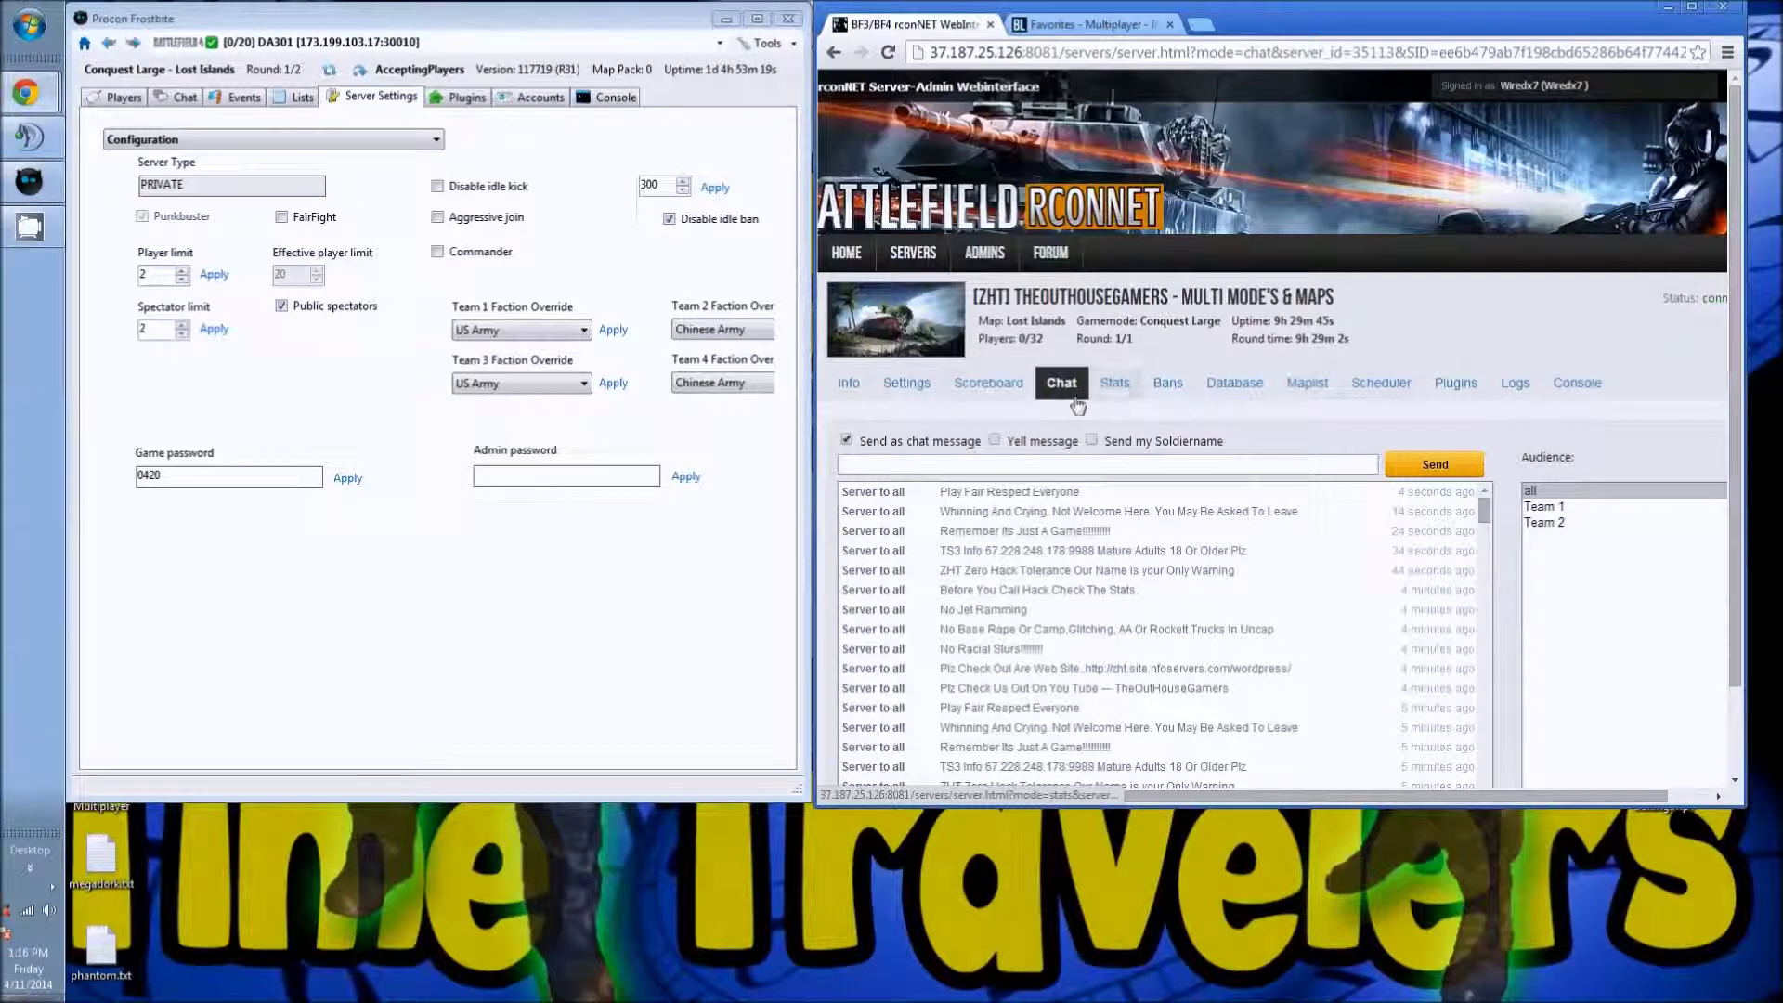
left_click(1119, 381)
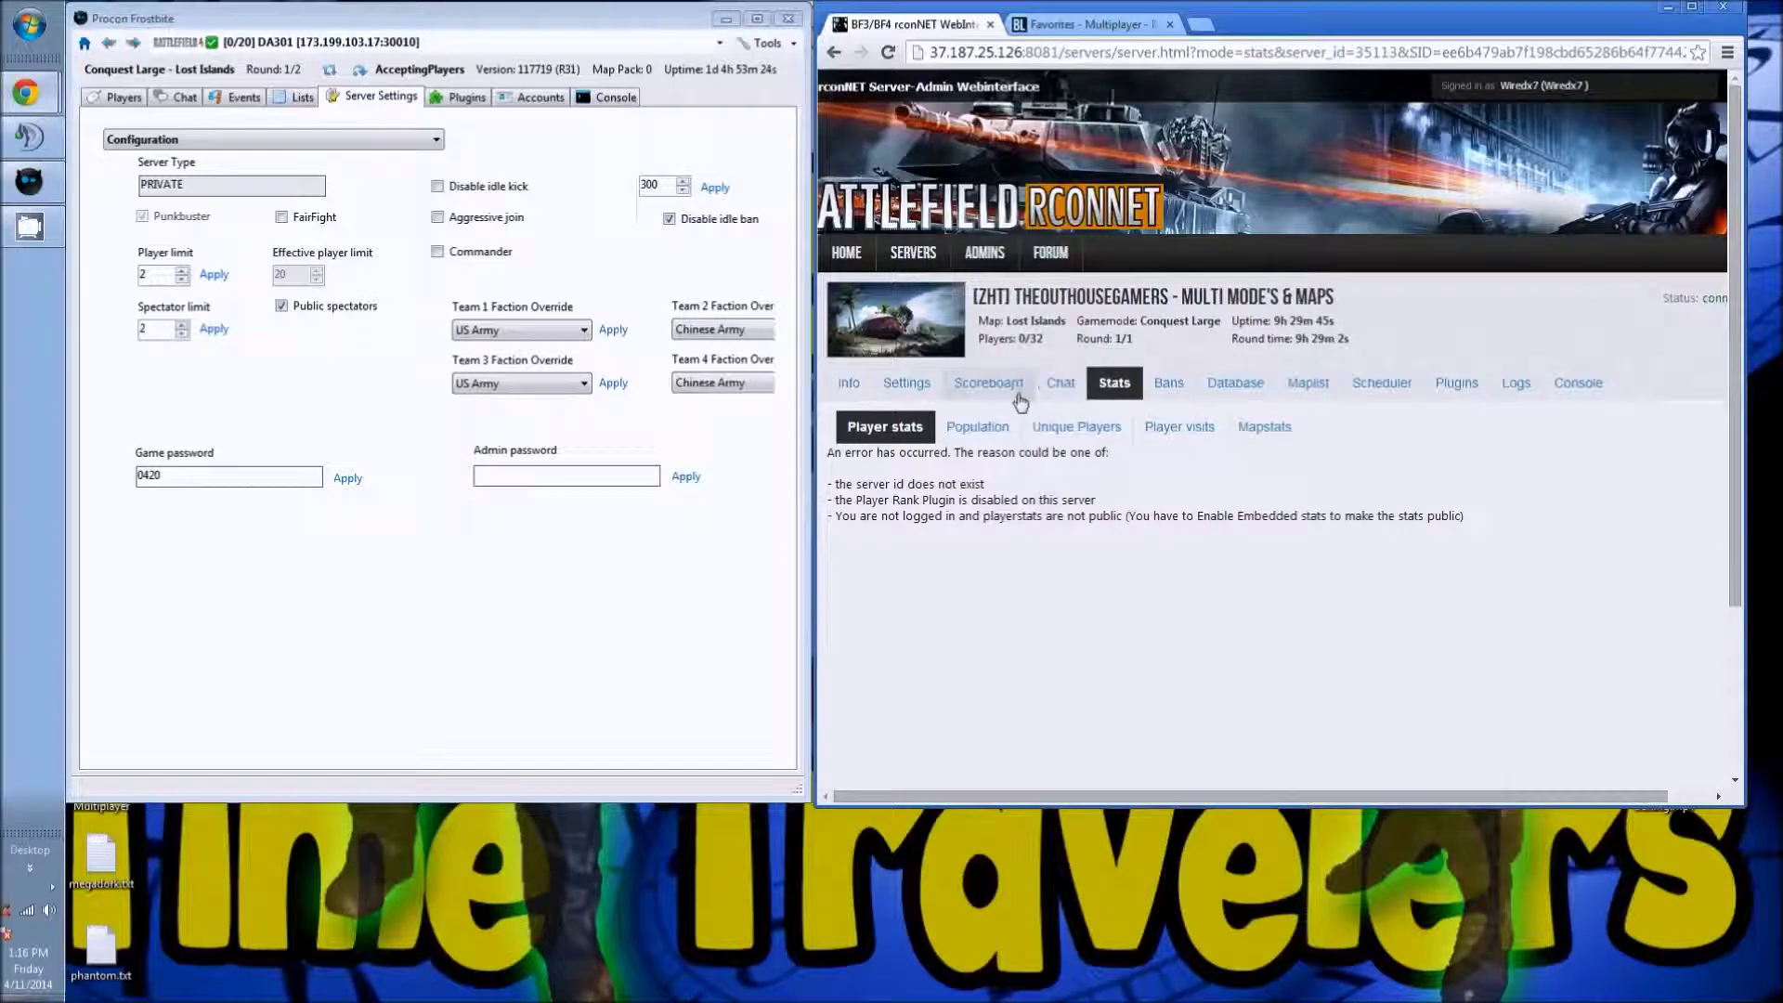
left_click(1237, 390)
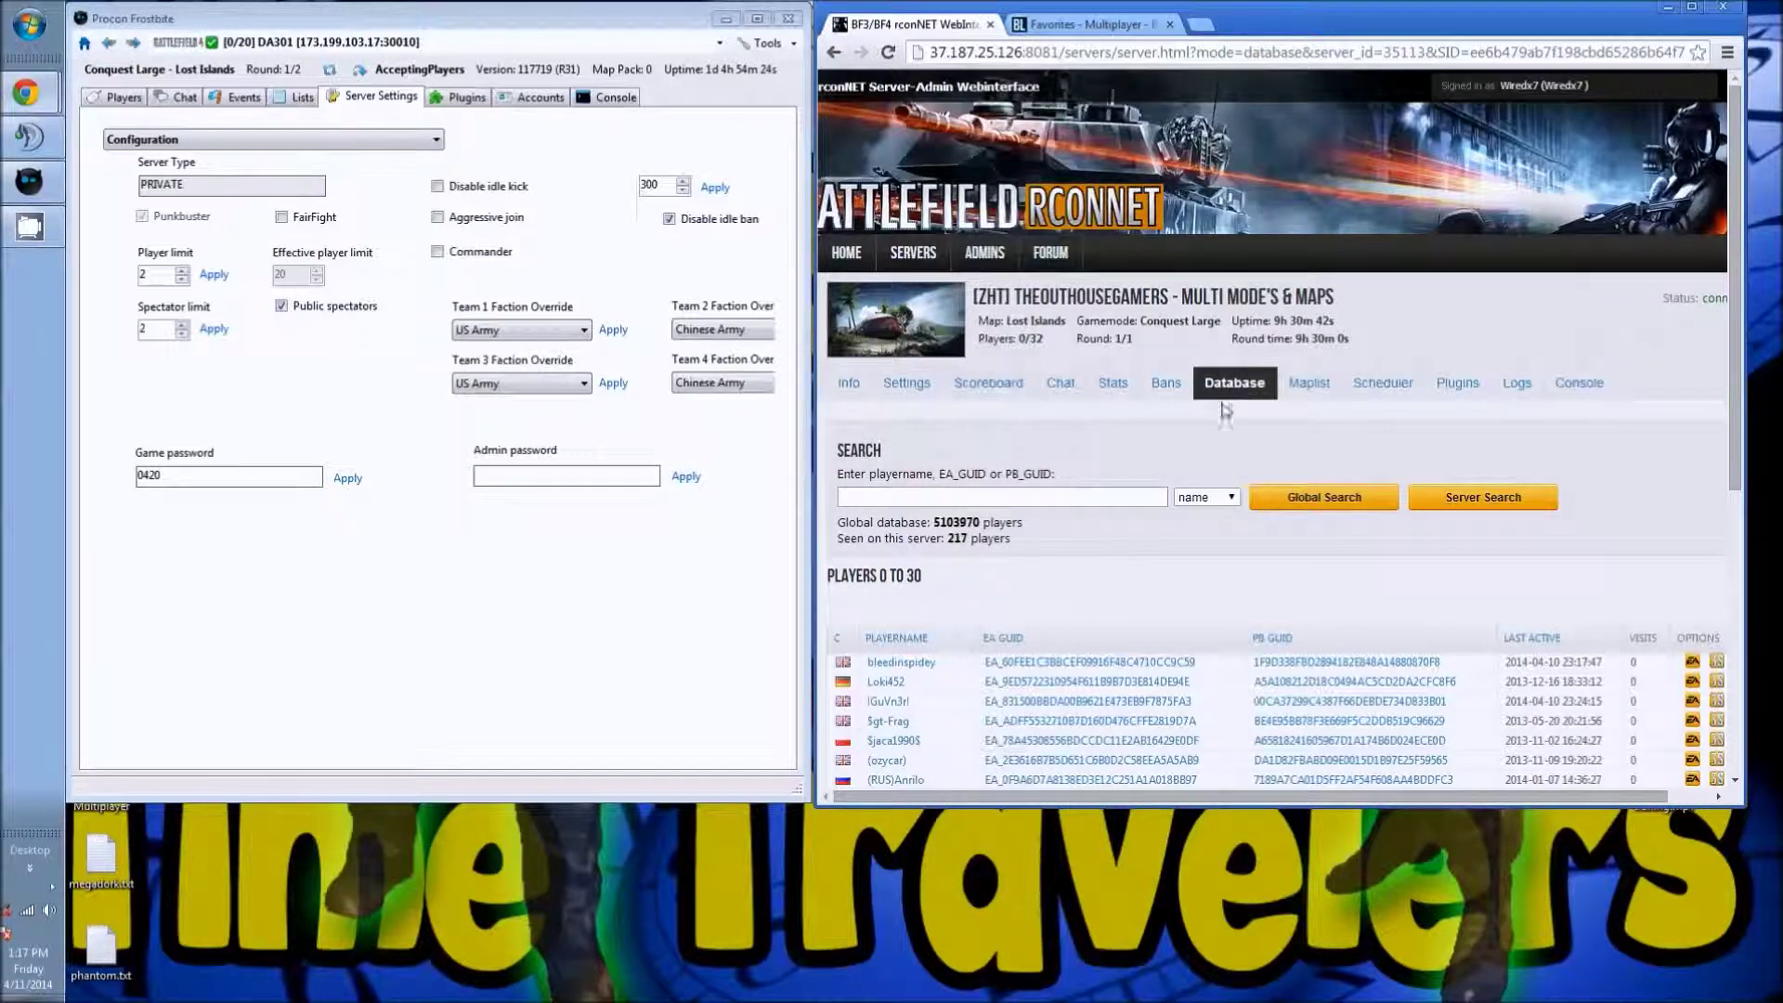
Step: Open the rconNET maplist, select Operation Firestorm as the map to insert and look at the available game modes
left_click(1310, 383)
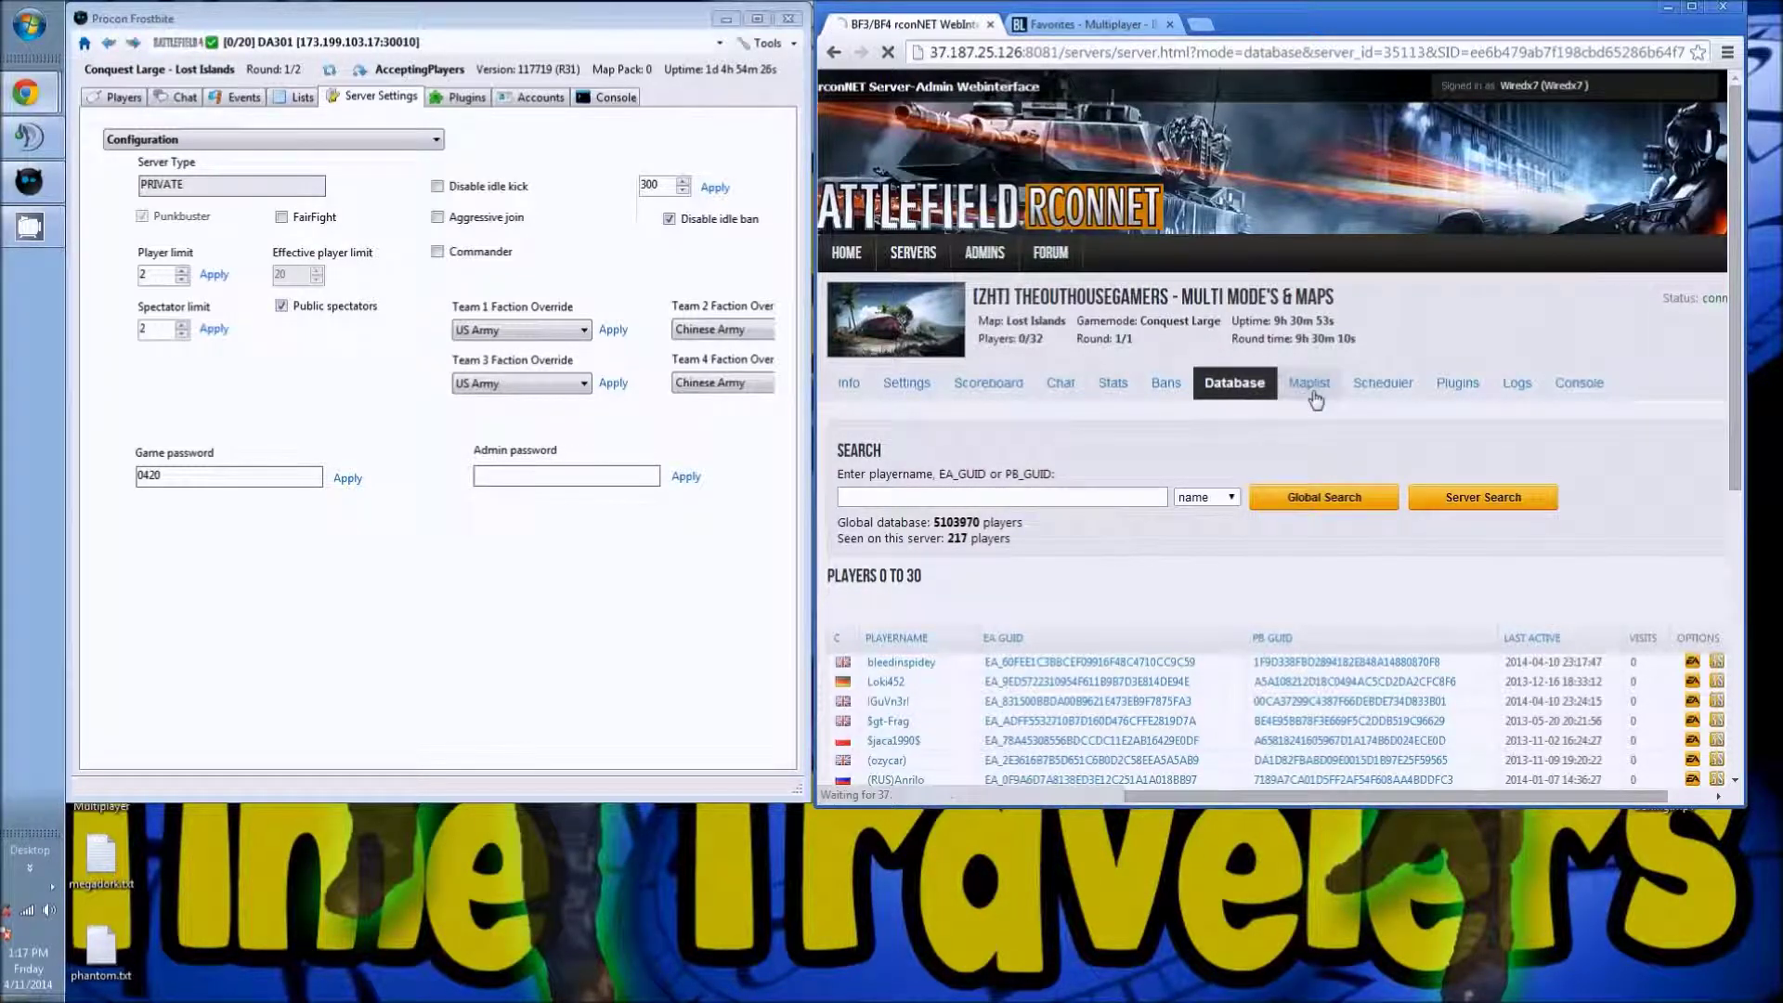
left_click_drag(1735, 330, 1748, 487)
scroll(1748, 488, "down", 2)
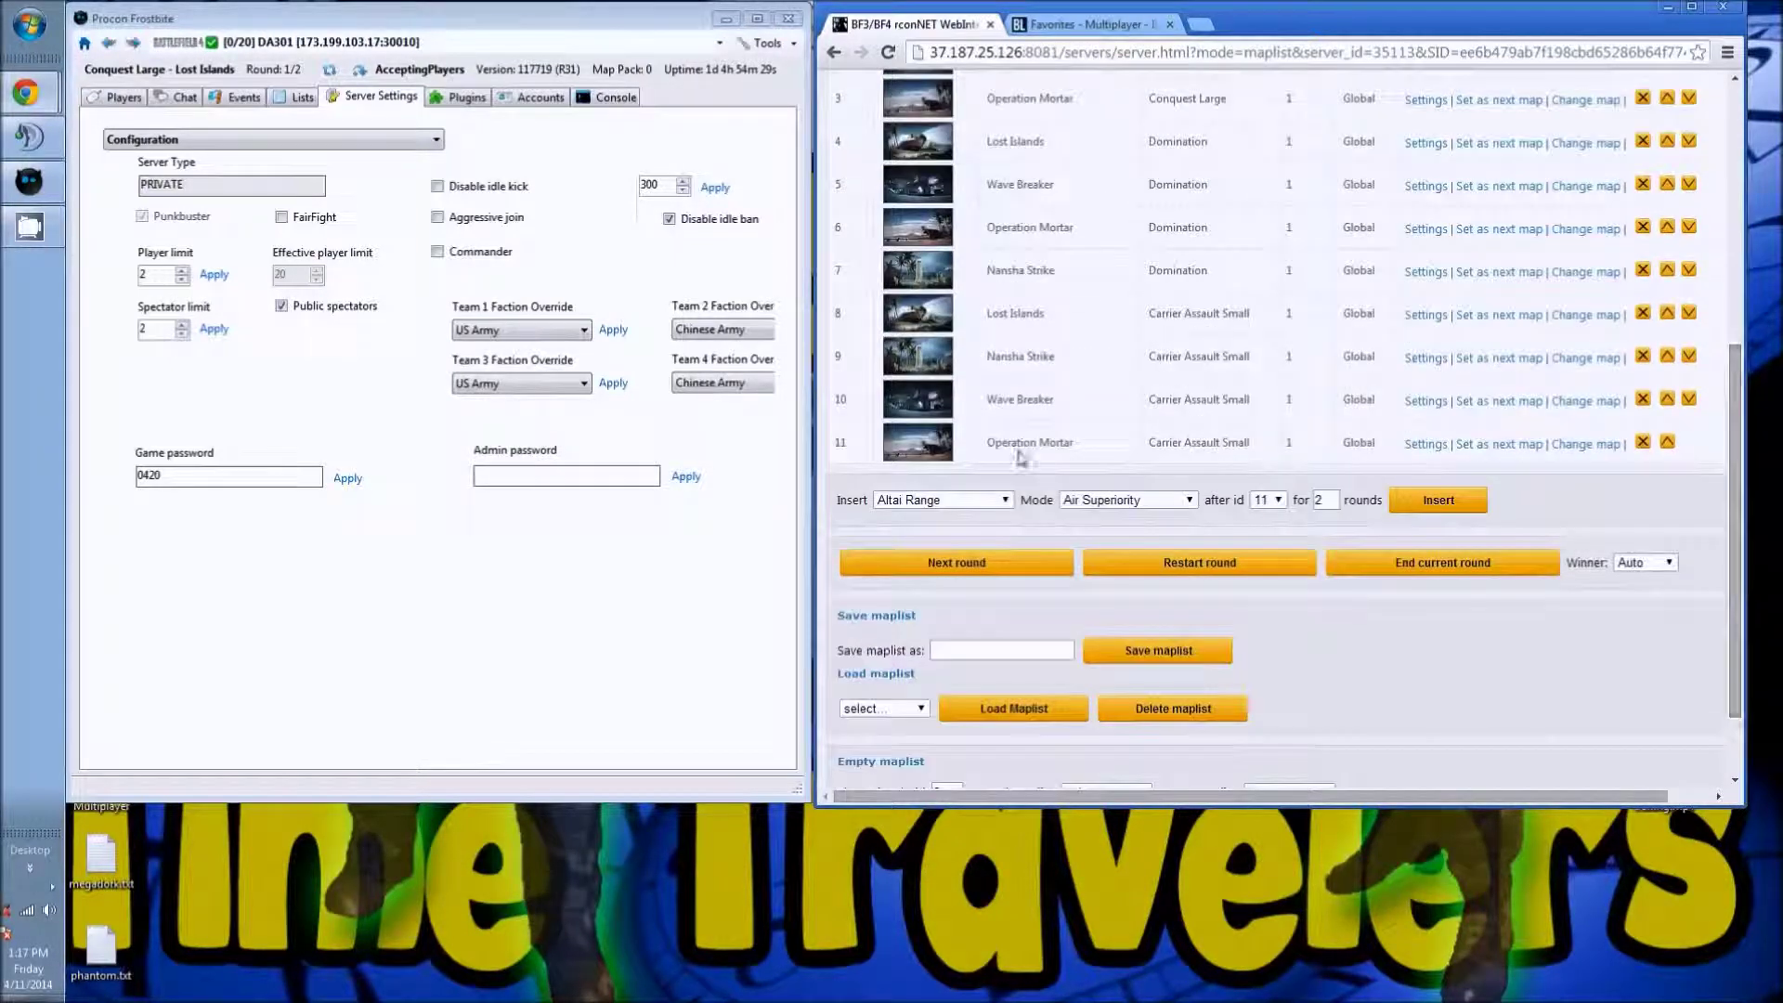
left_click(1012, 504)
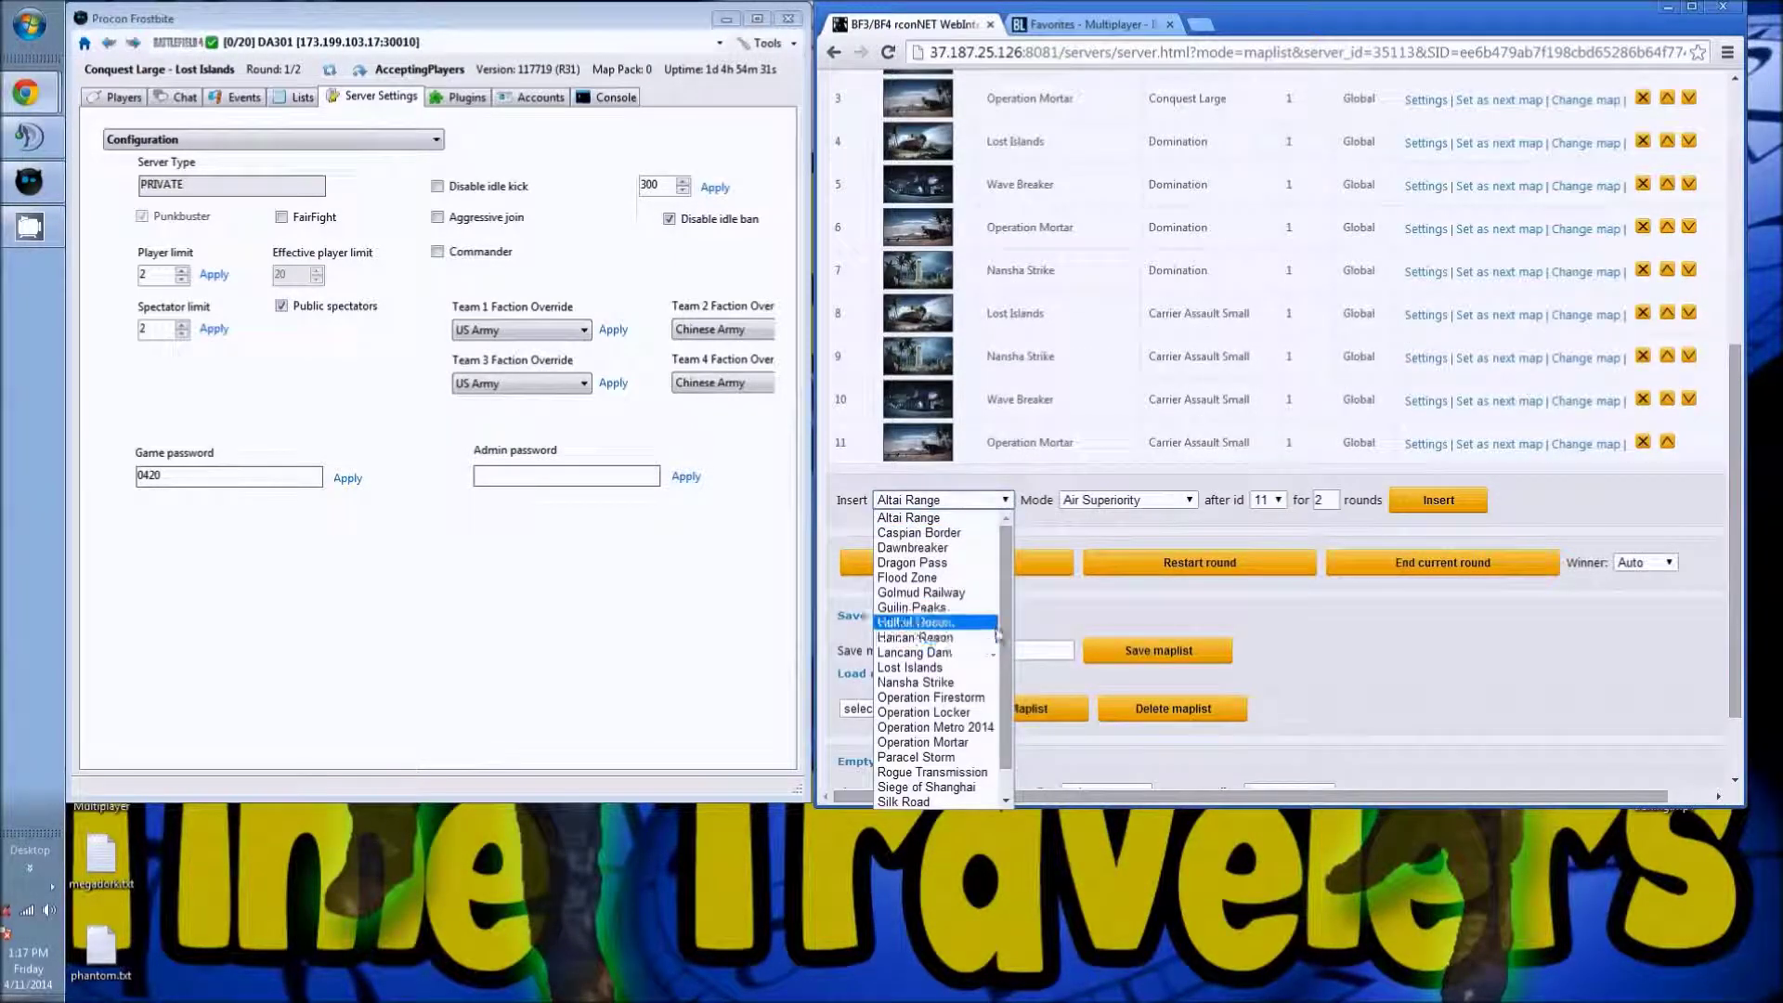
left_click(971, 699)
left_click(1189, 503)
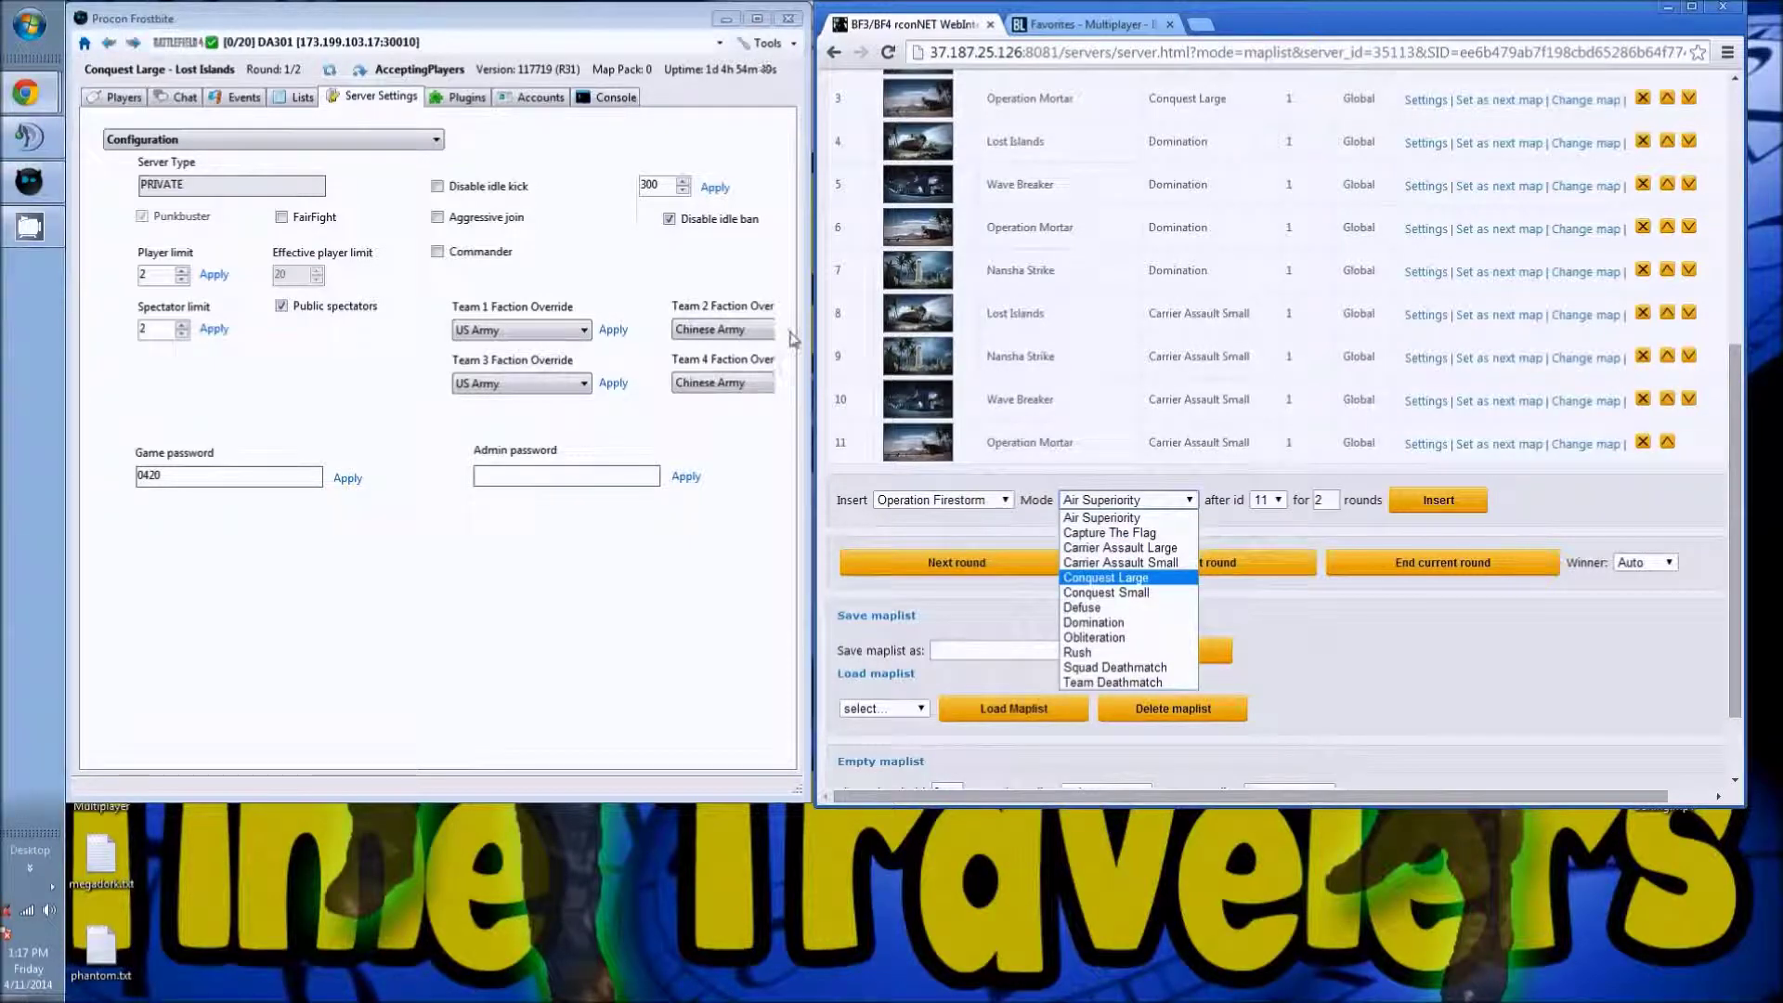
left_click(1451, 679)
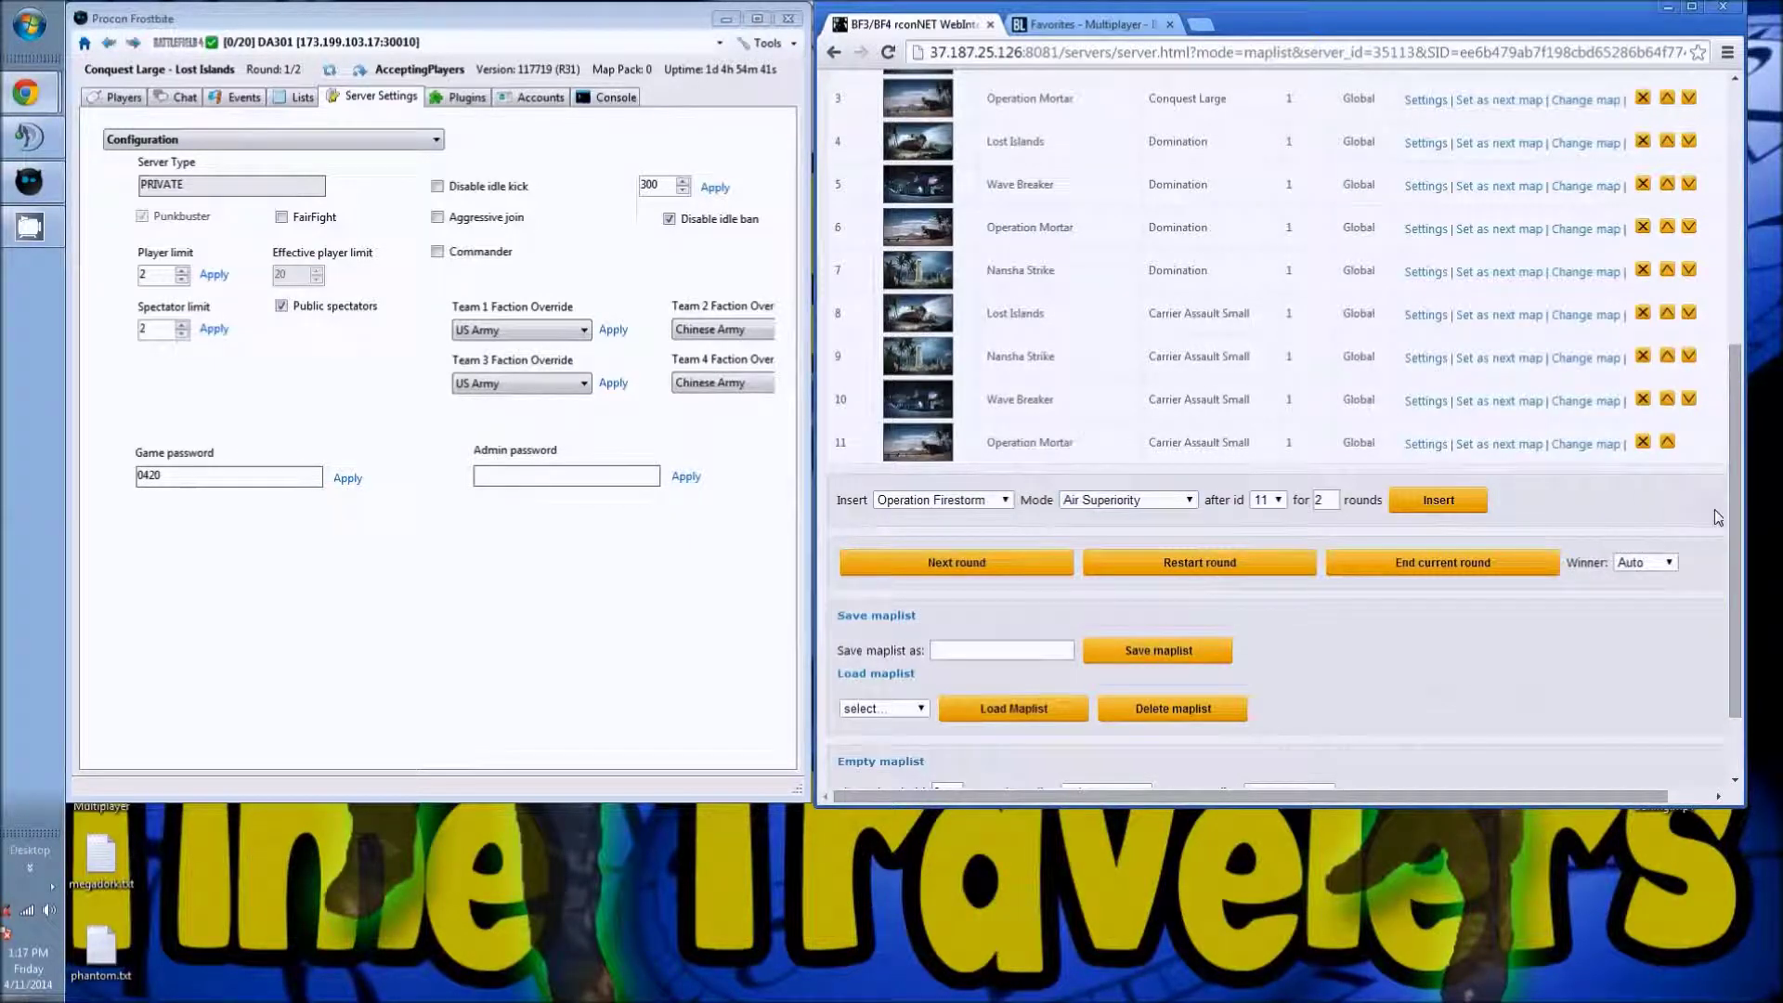
Step: Review the current map rotation and the saved maplists that can be loaded in rconNET
left_click_drag(1730, 515, 1729, 390)
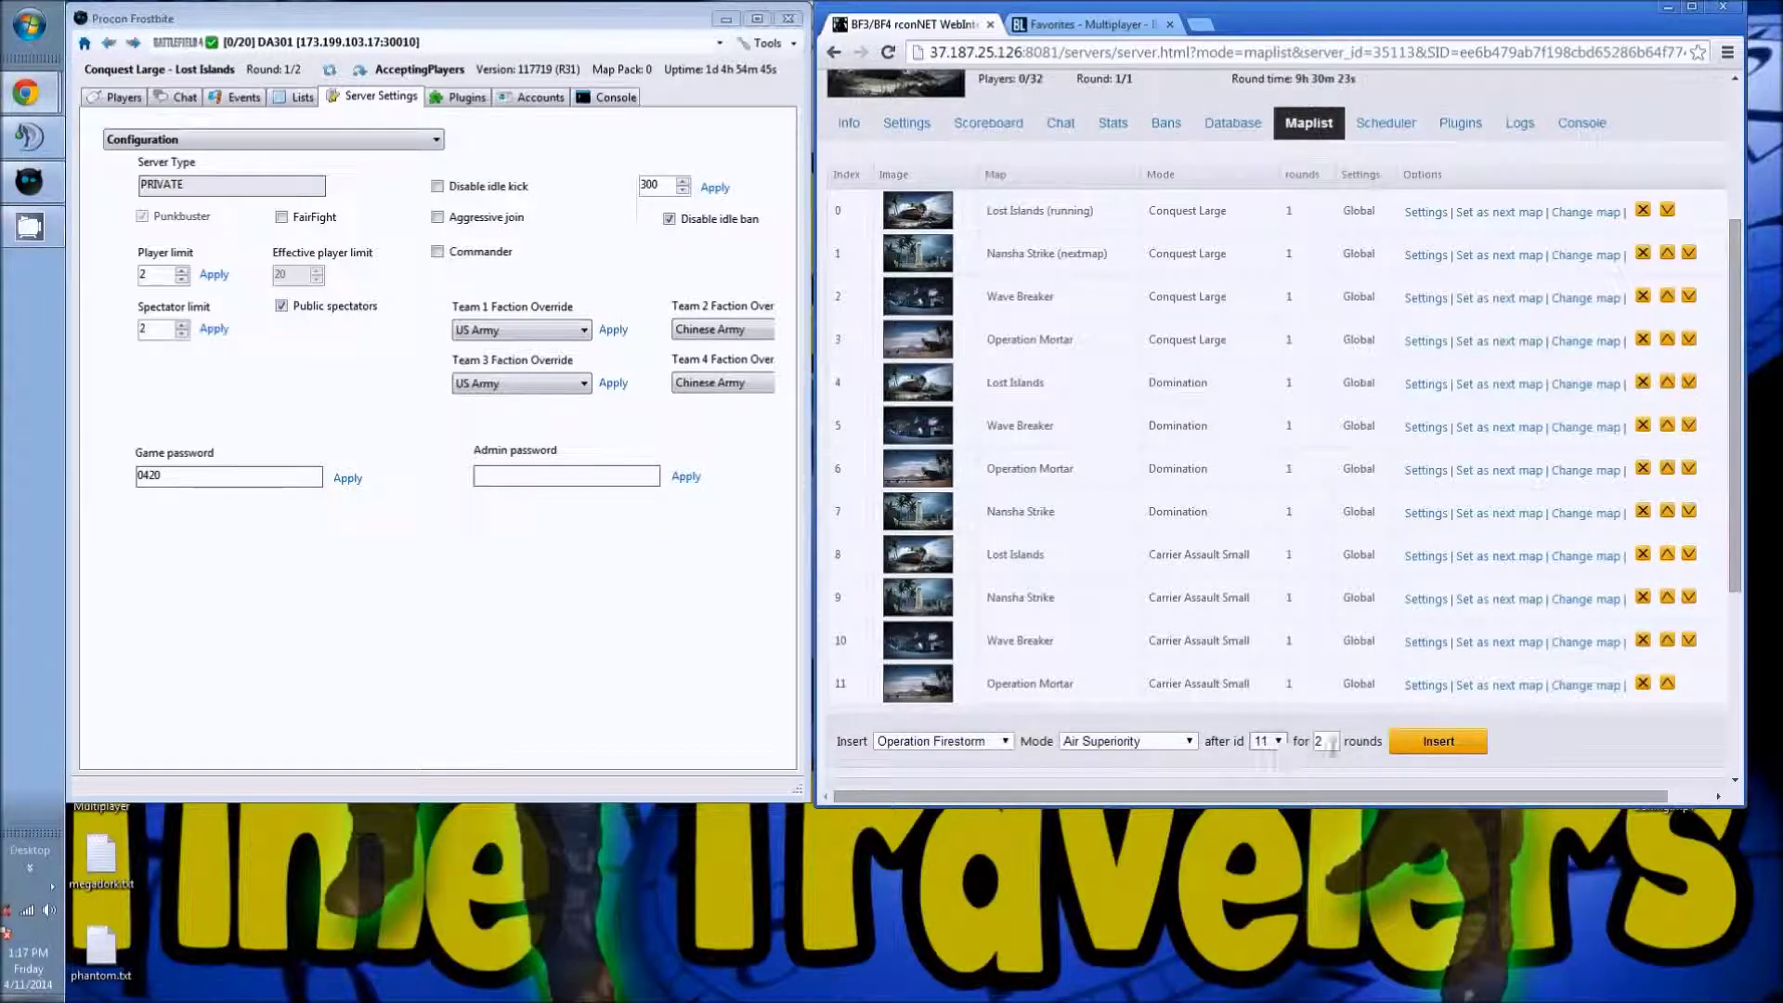
scroll(1300, 501, "down", 3)
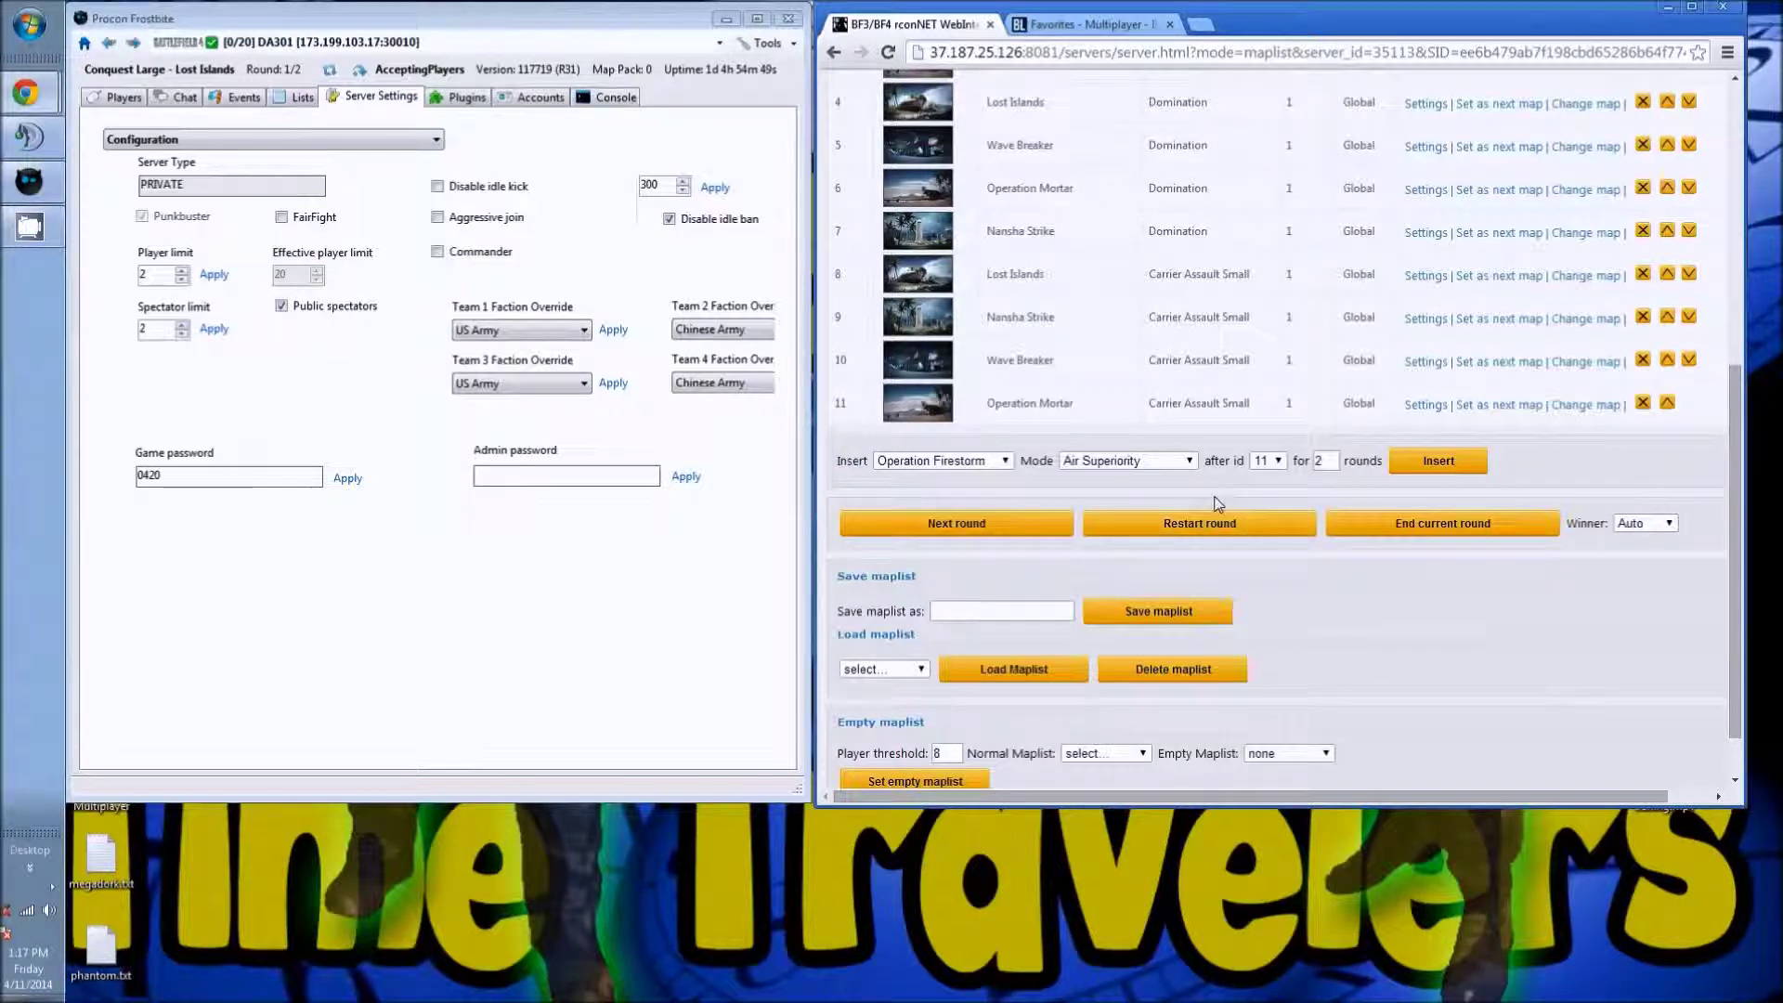
scroll(1282, 351, "up", 3)
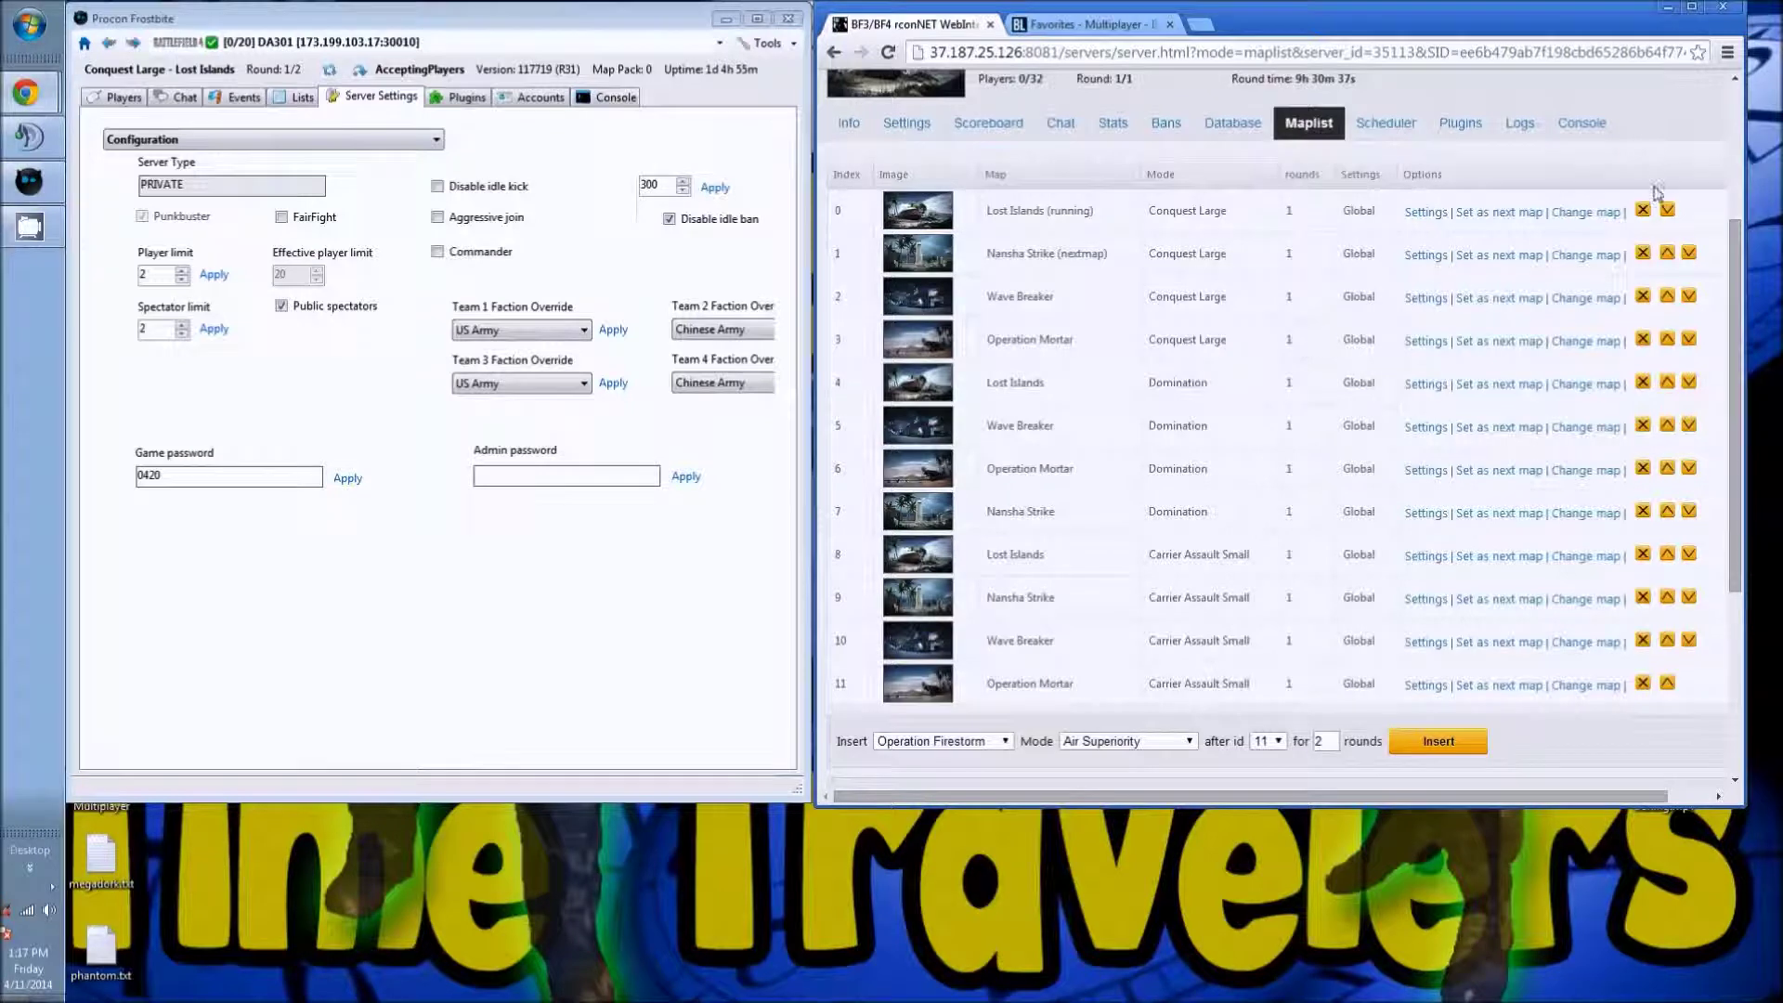
left_click_drag(1728, 253, 1730, 393)
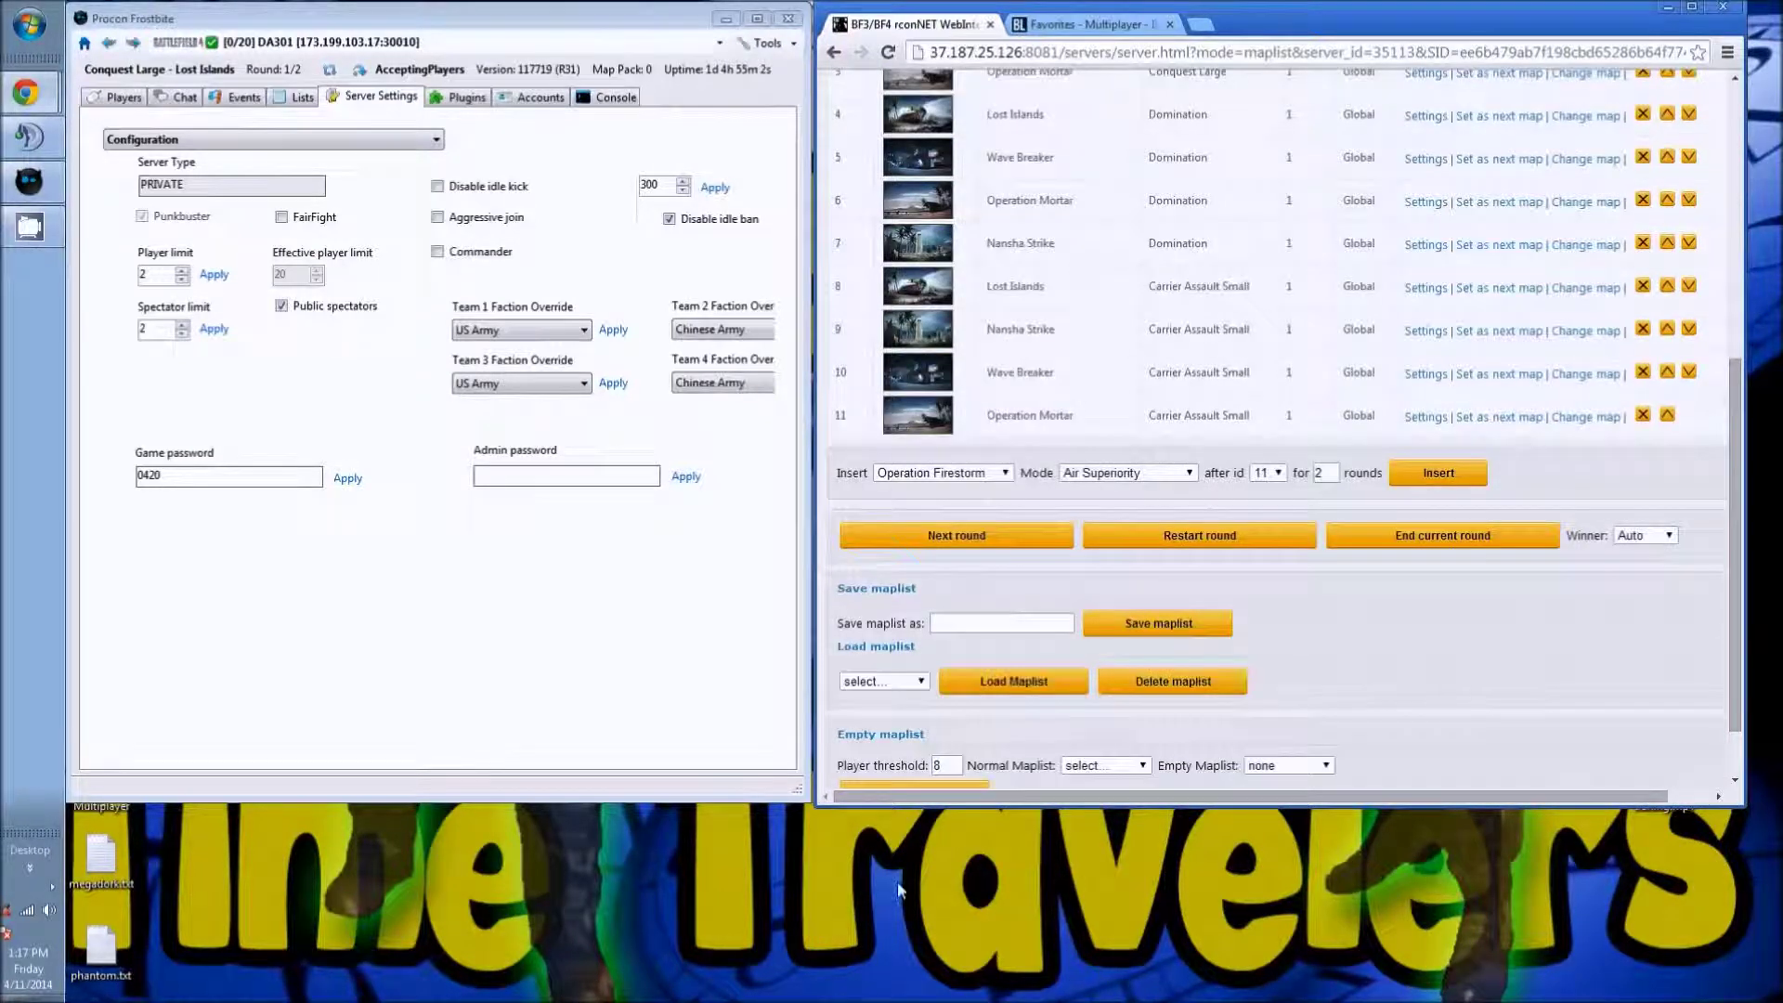
left_click(885, 682)
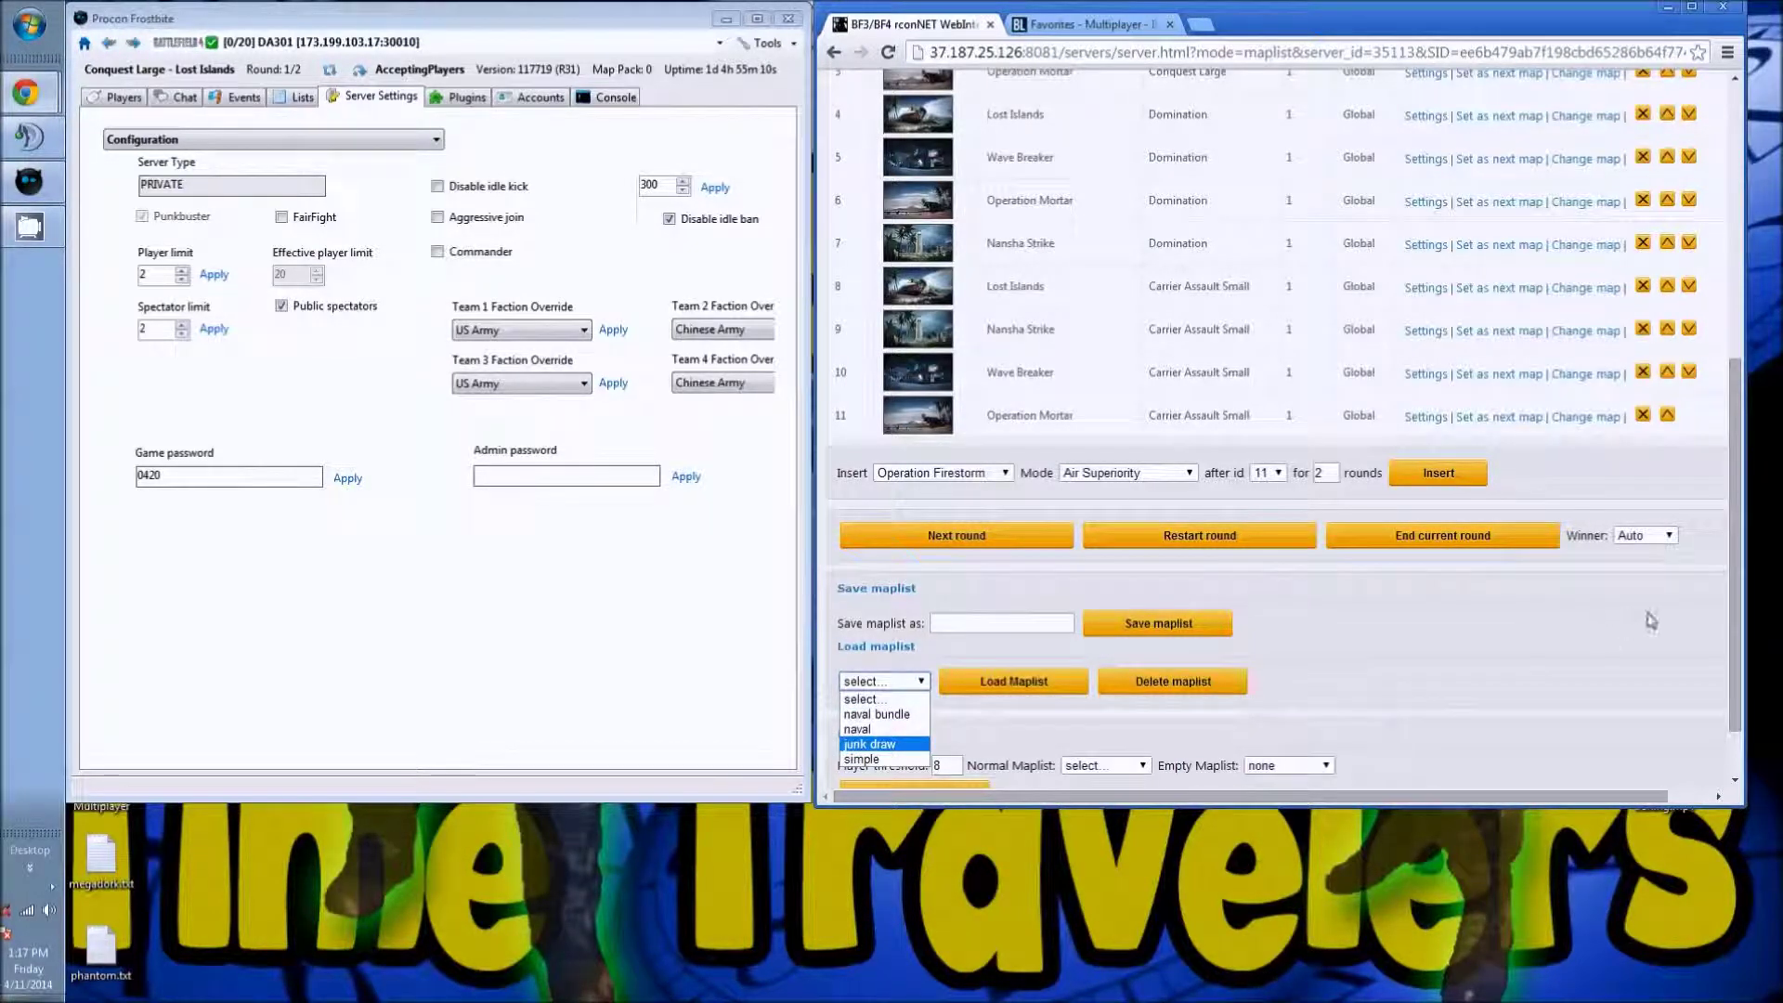
left_click(1733, 628)
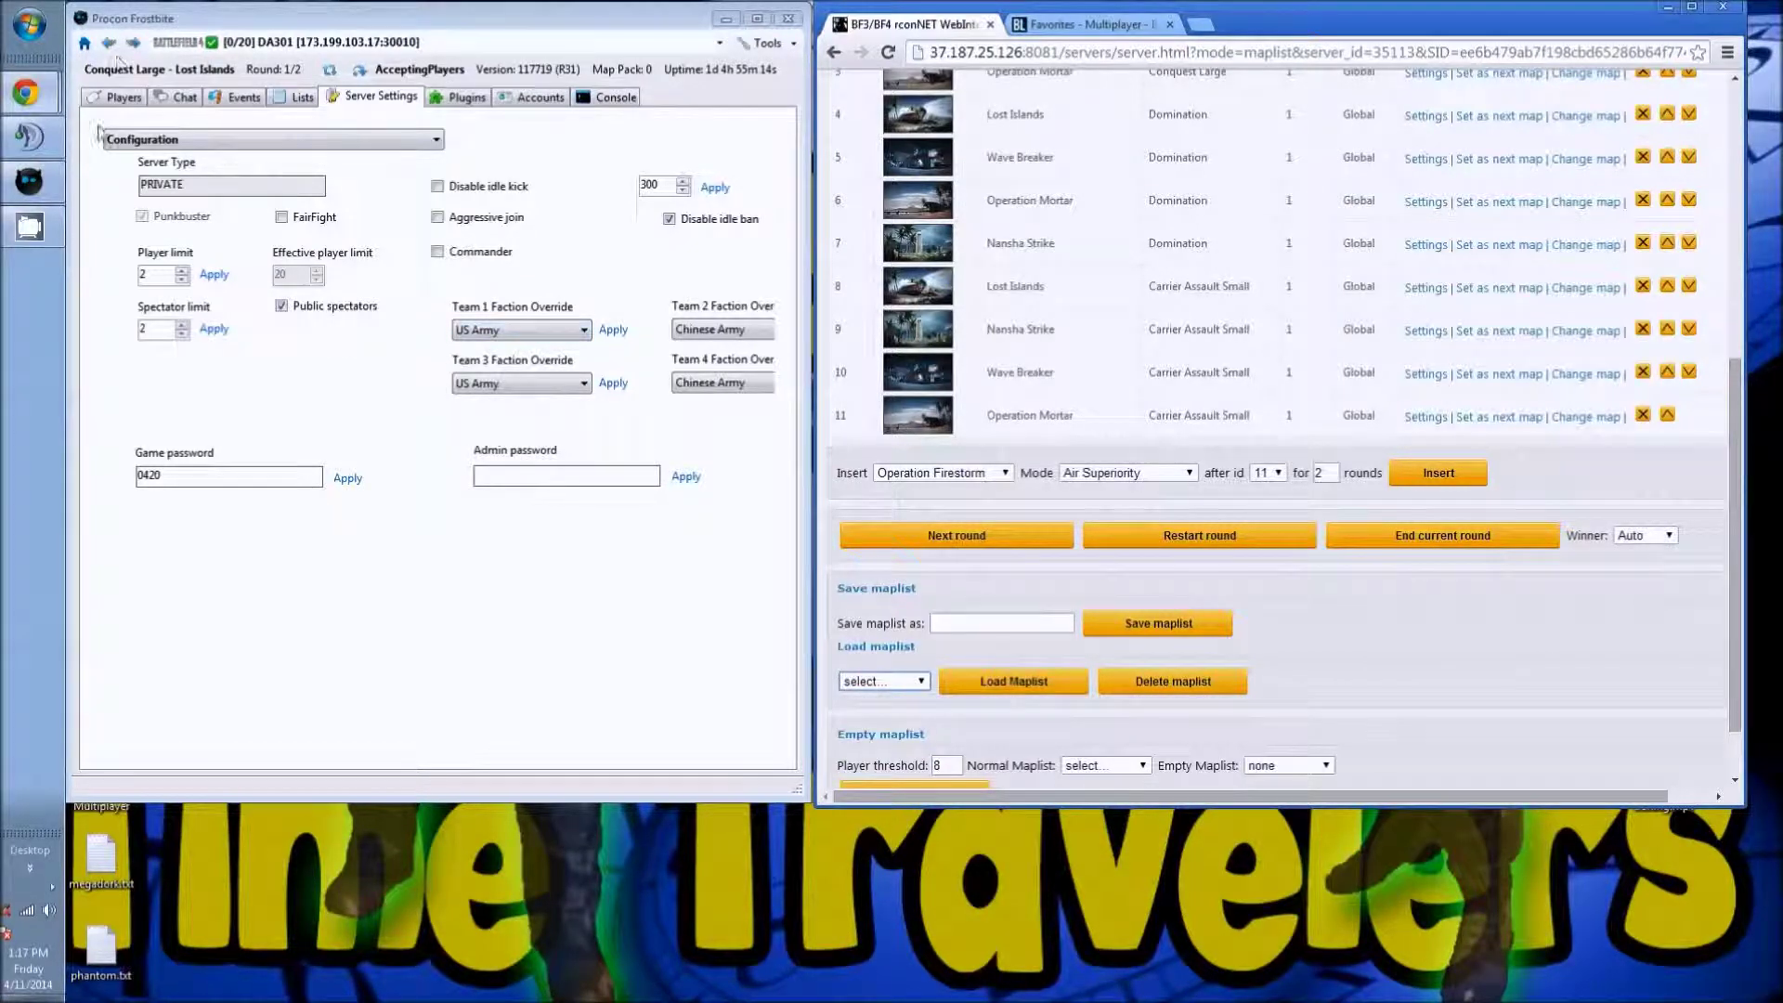
Step: Switch to Procon and view its available and current maplists, plus its loaded plugins
left_click(302, 98)
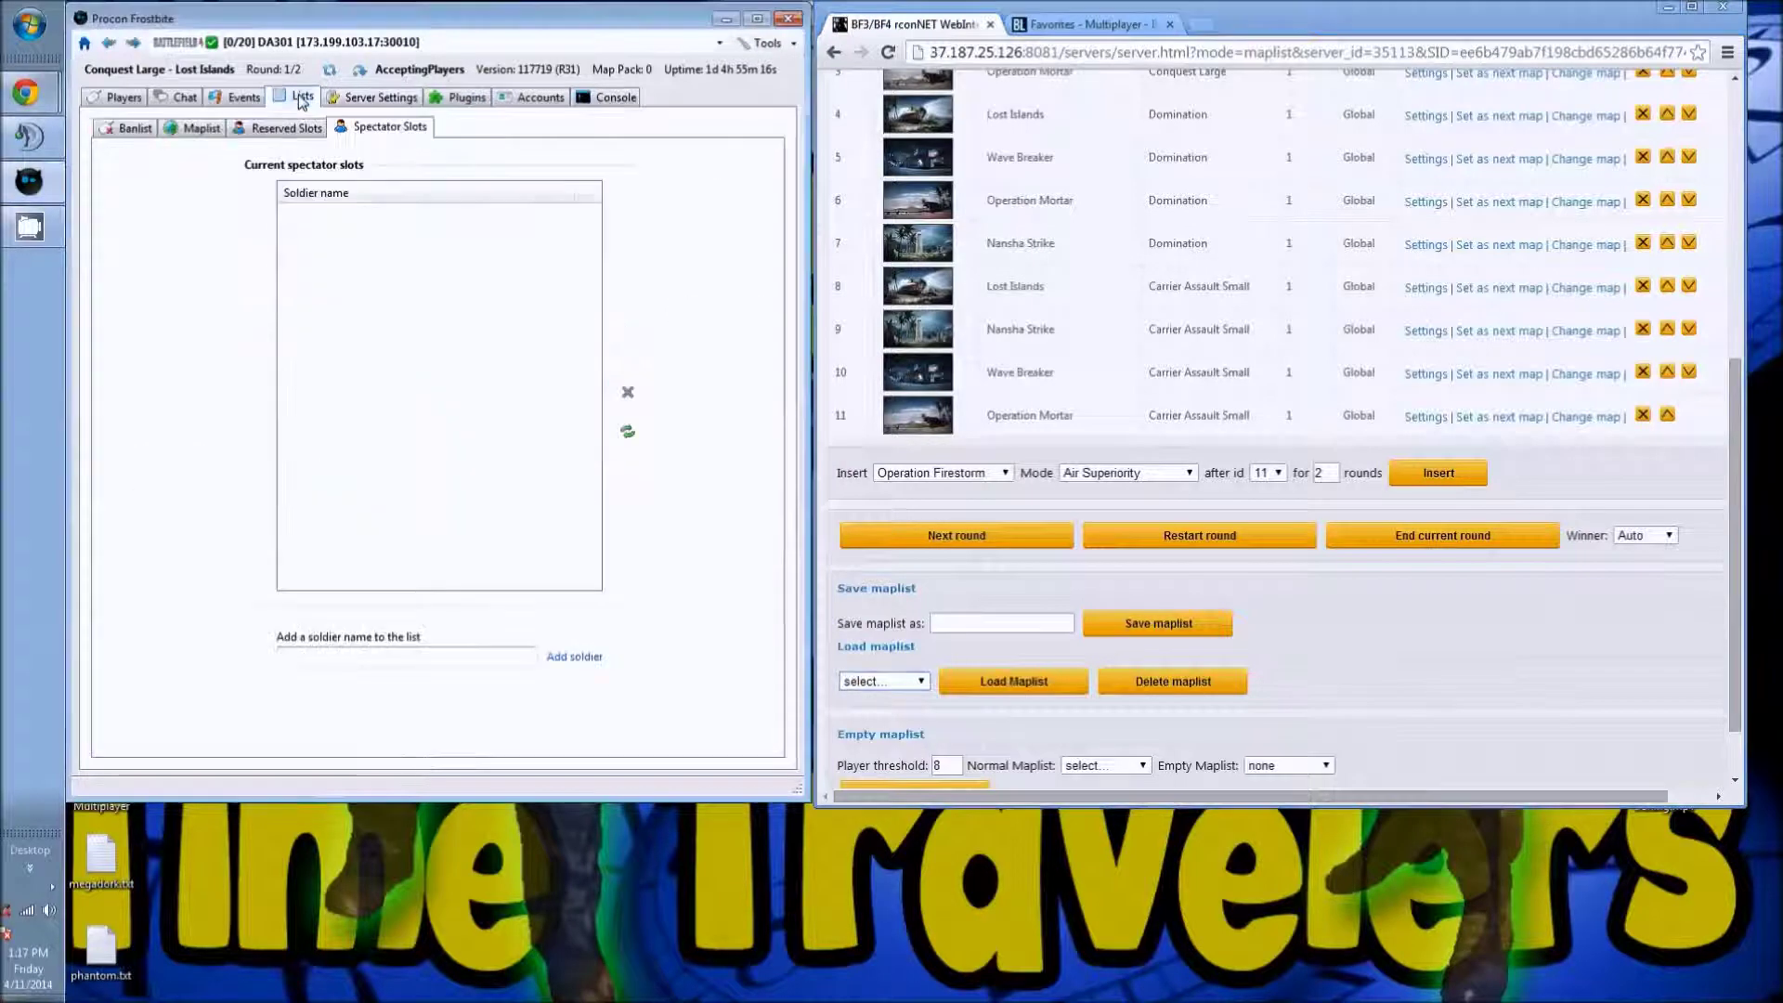
left_click(195, 128)
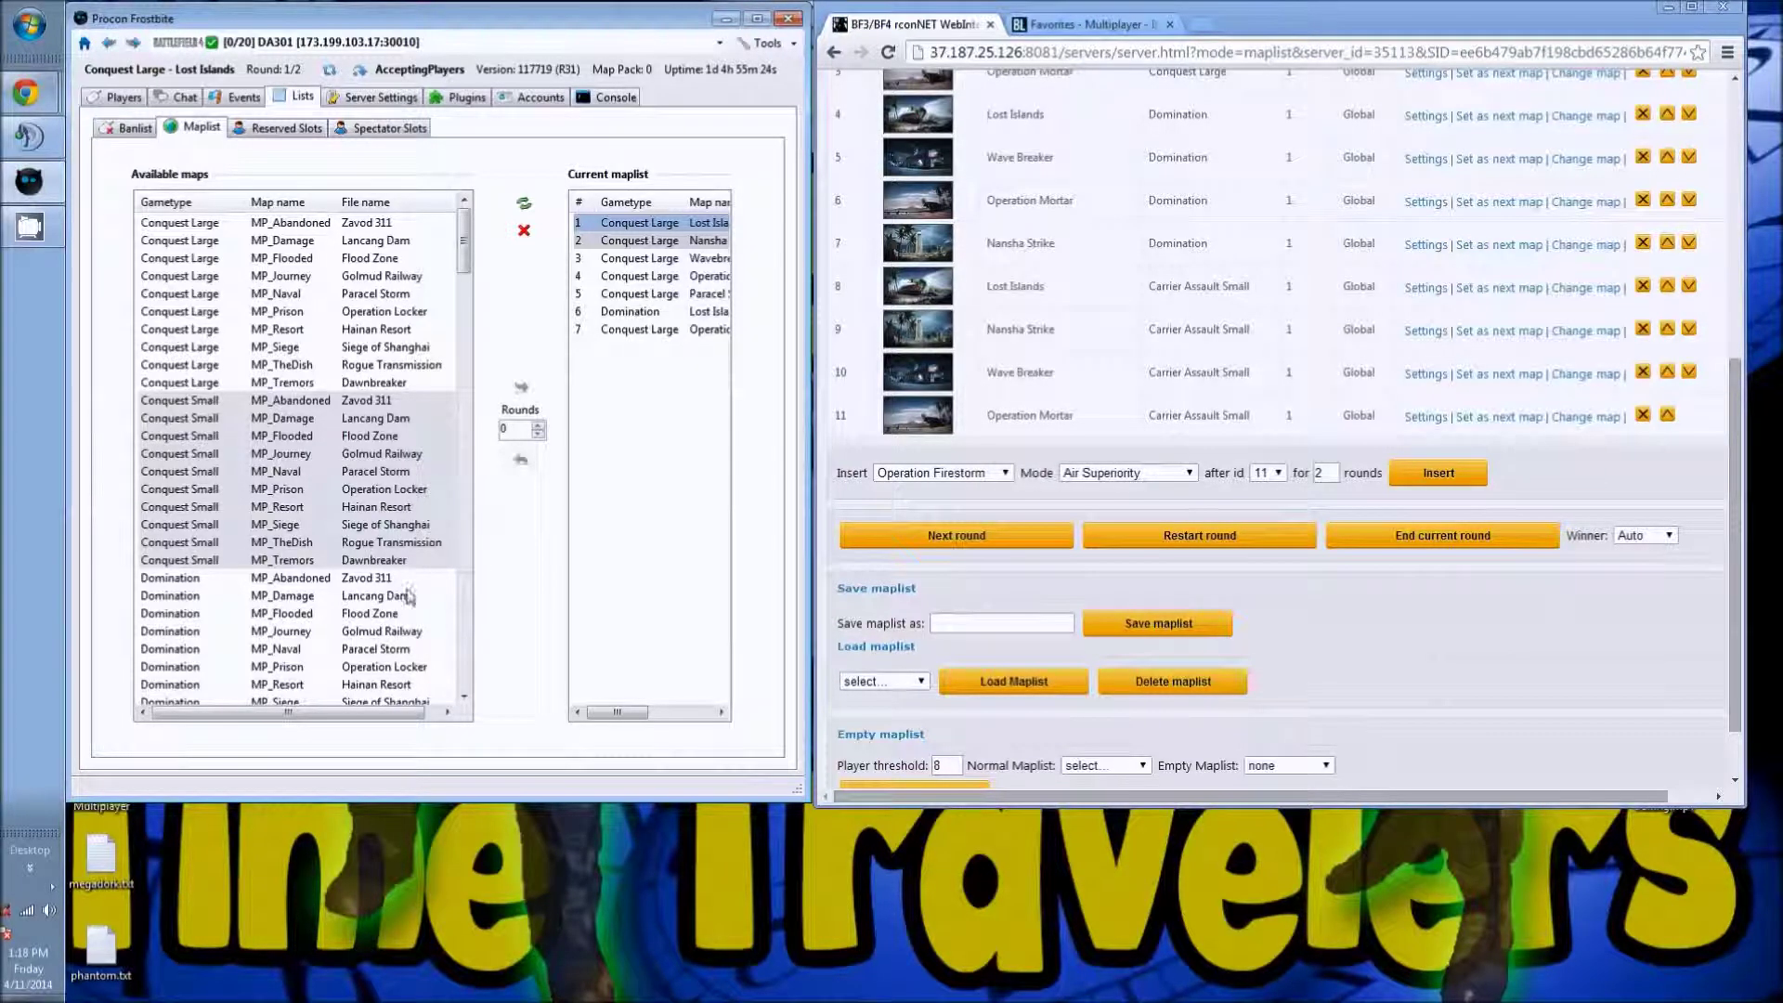
left_click(464, 97)
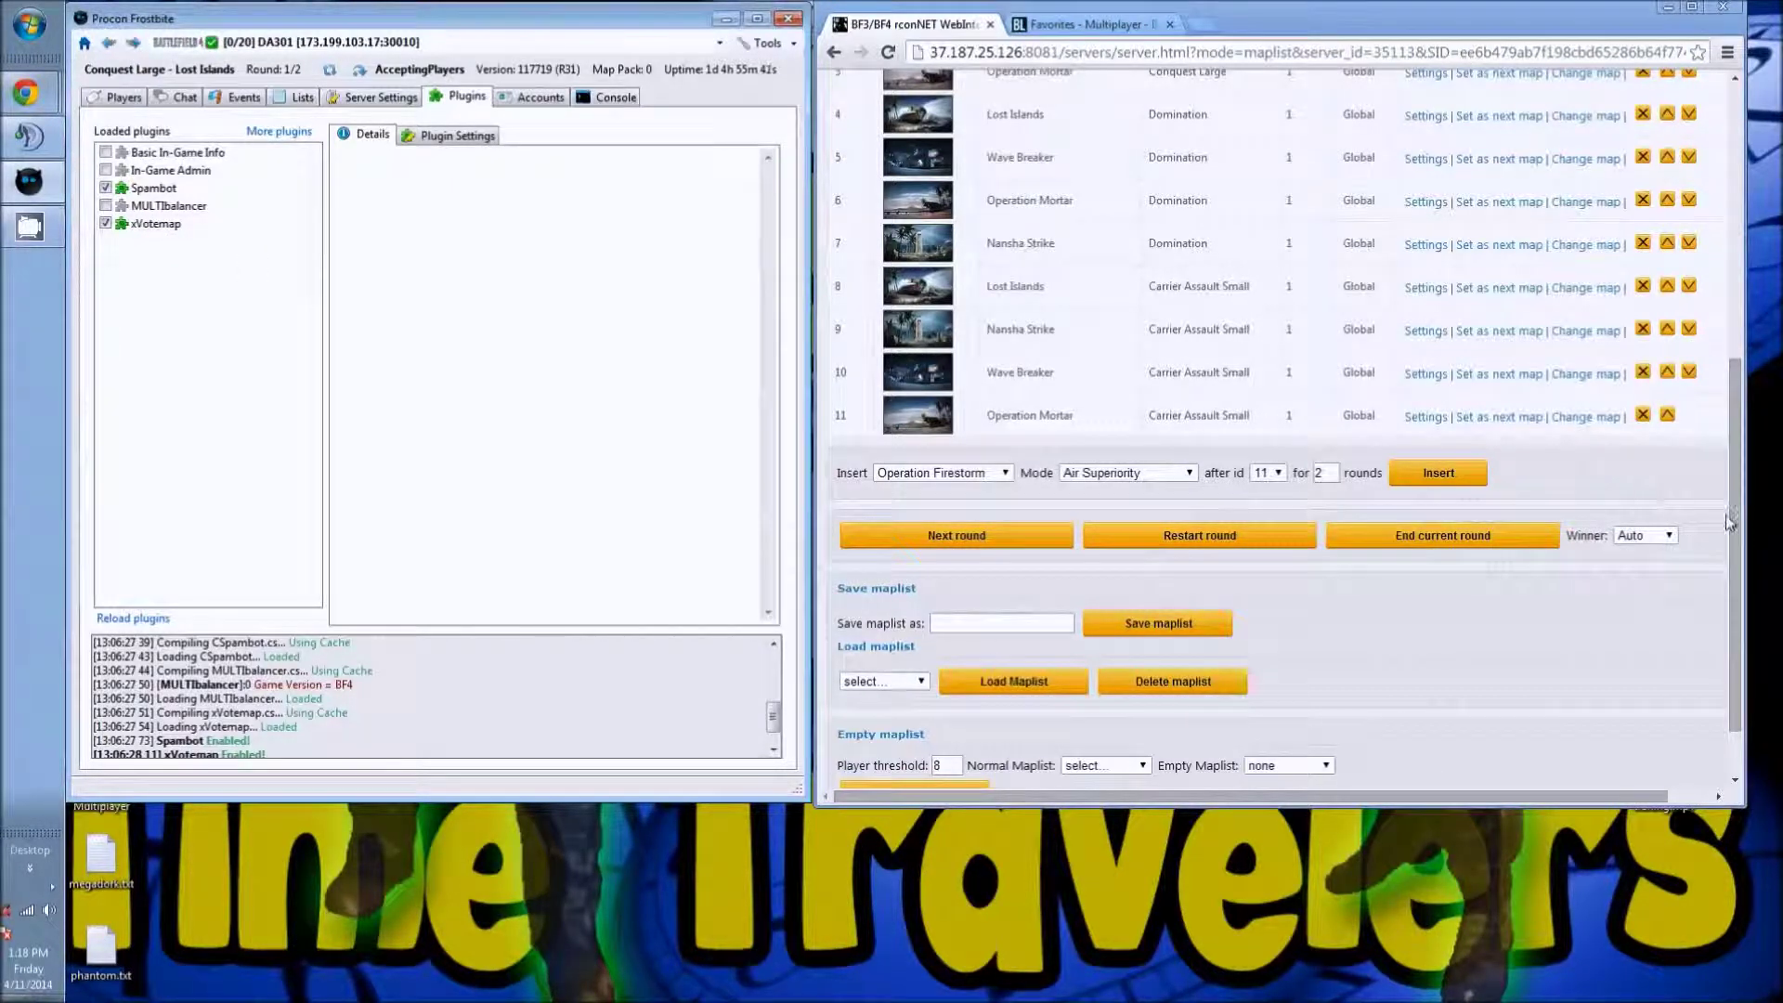
Step: Switch to rconNET, open the server's plugins page and examine the full list of available plugins
scroll(1736, 521, "up", 5)
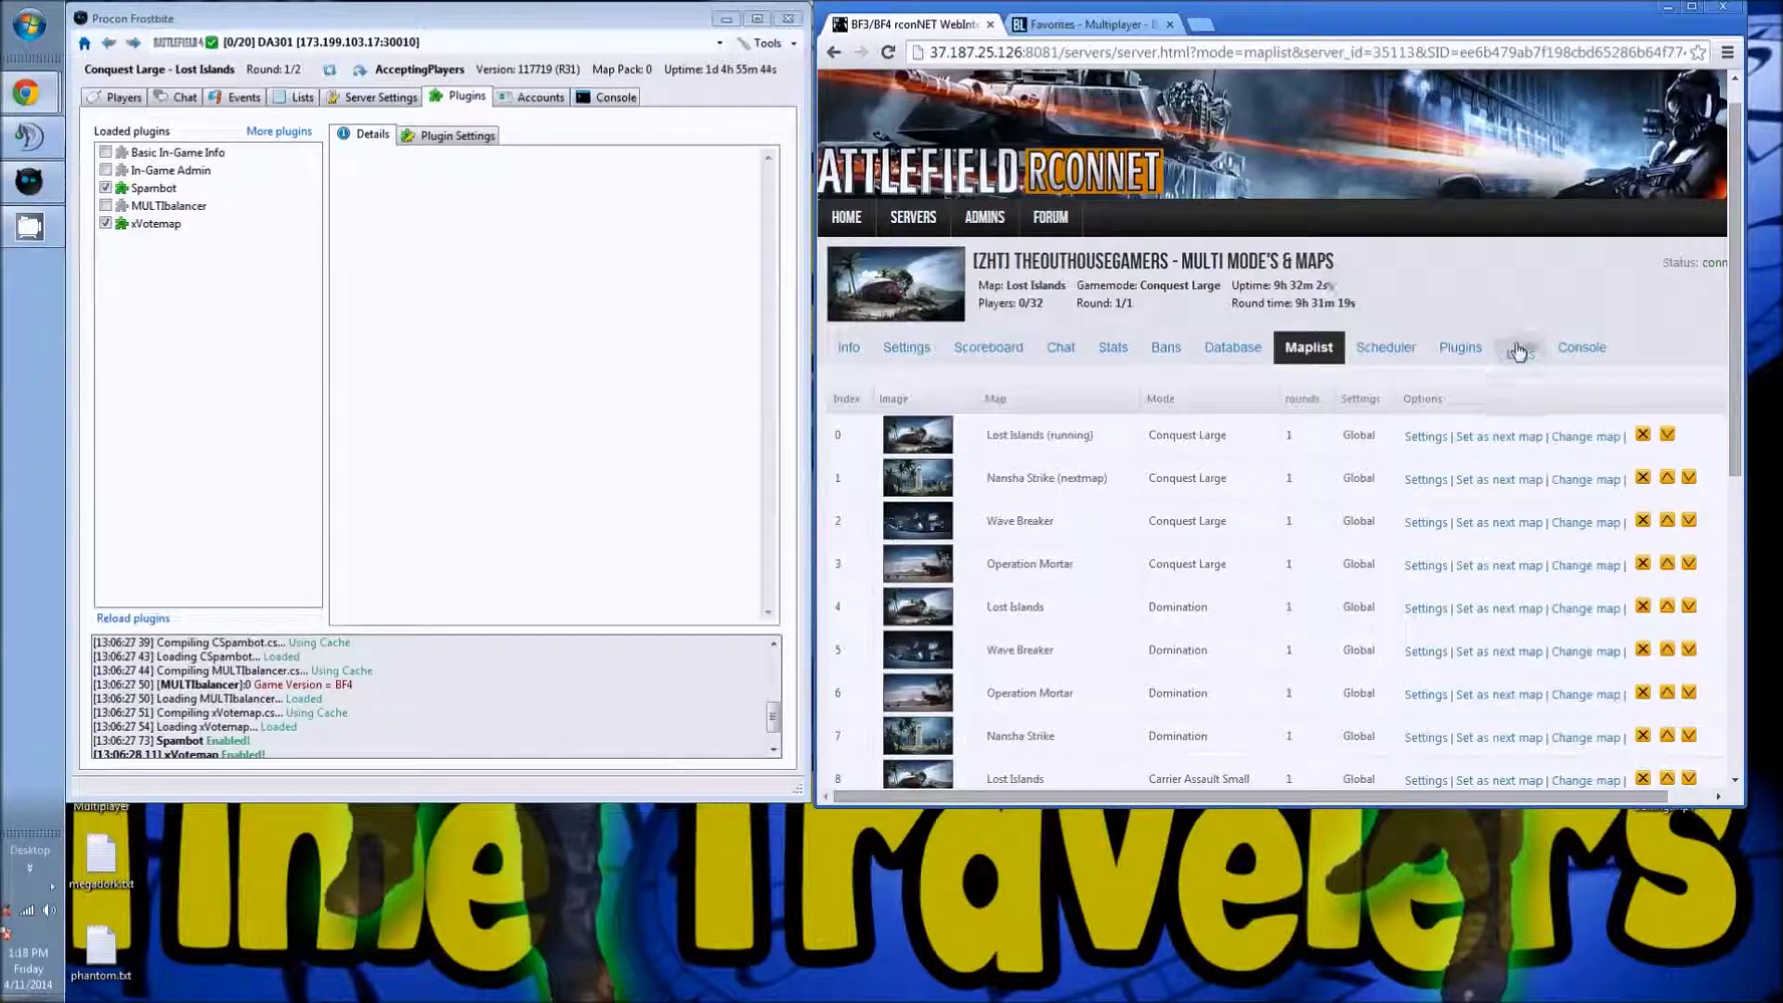
left_click(1460, 348)
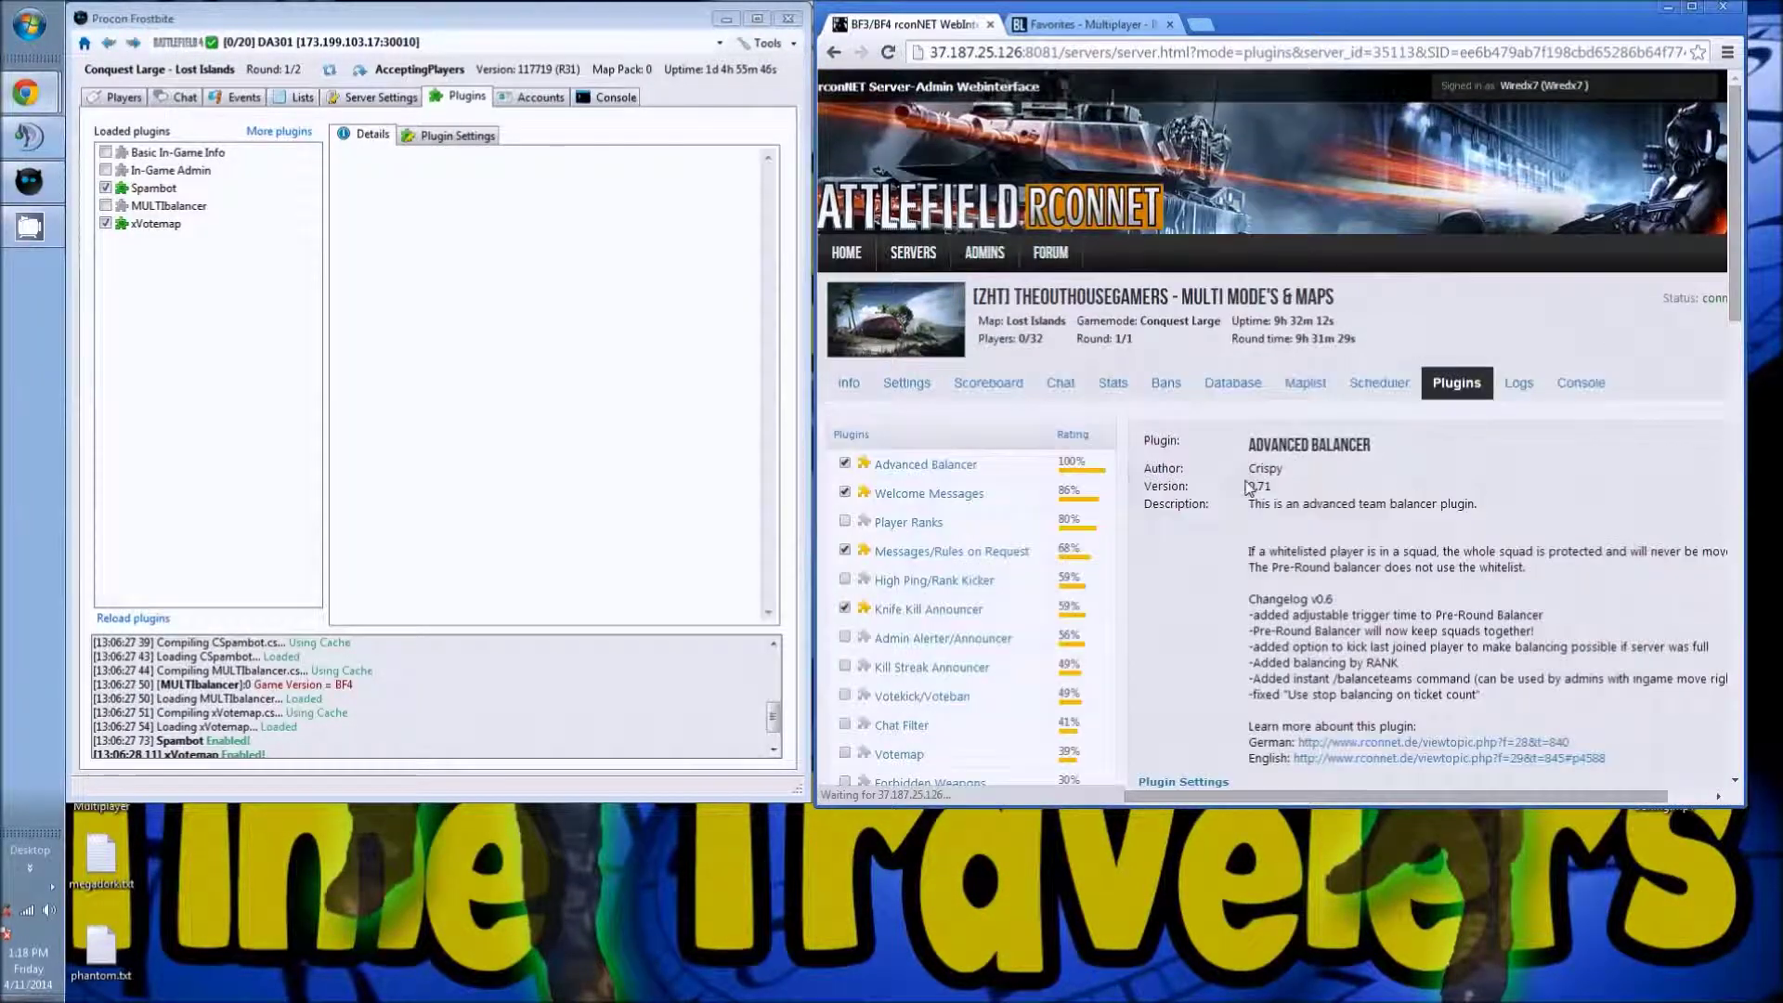
scroll(1074, 453, "down", 3)
scroll(1078, 464, "down", 2)
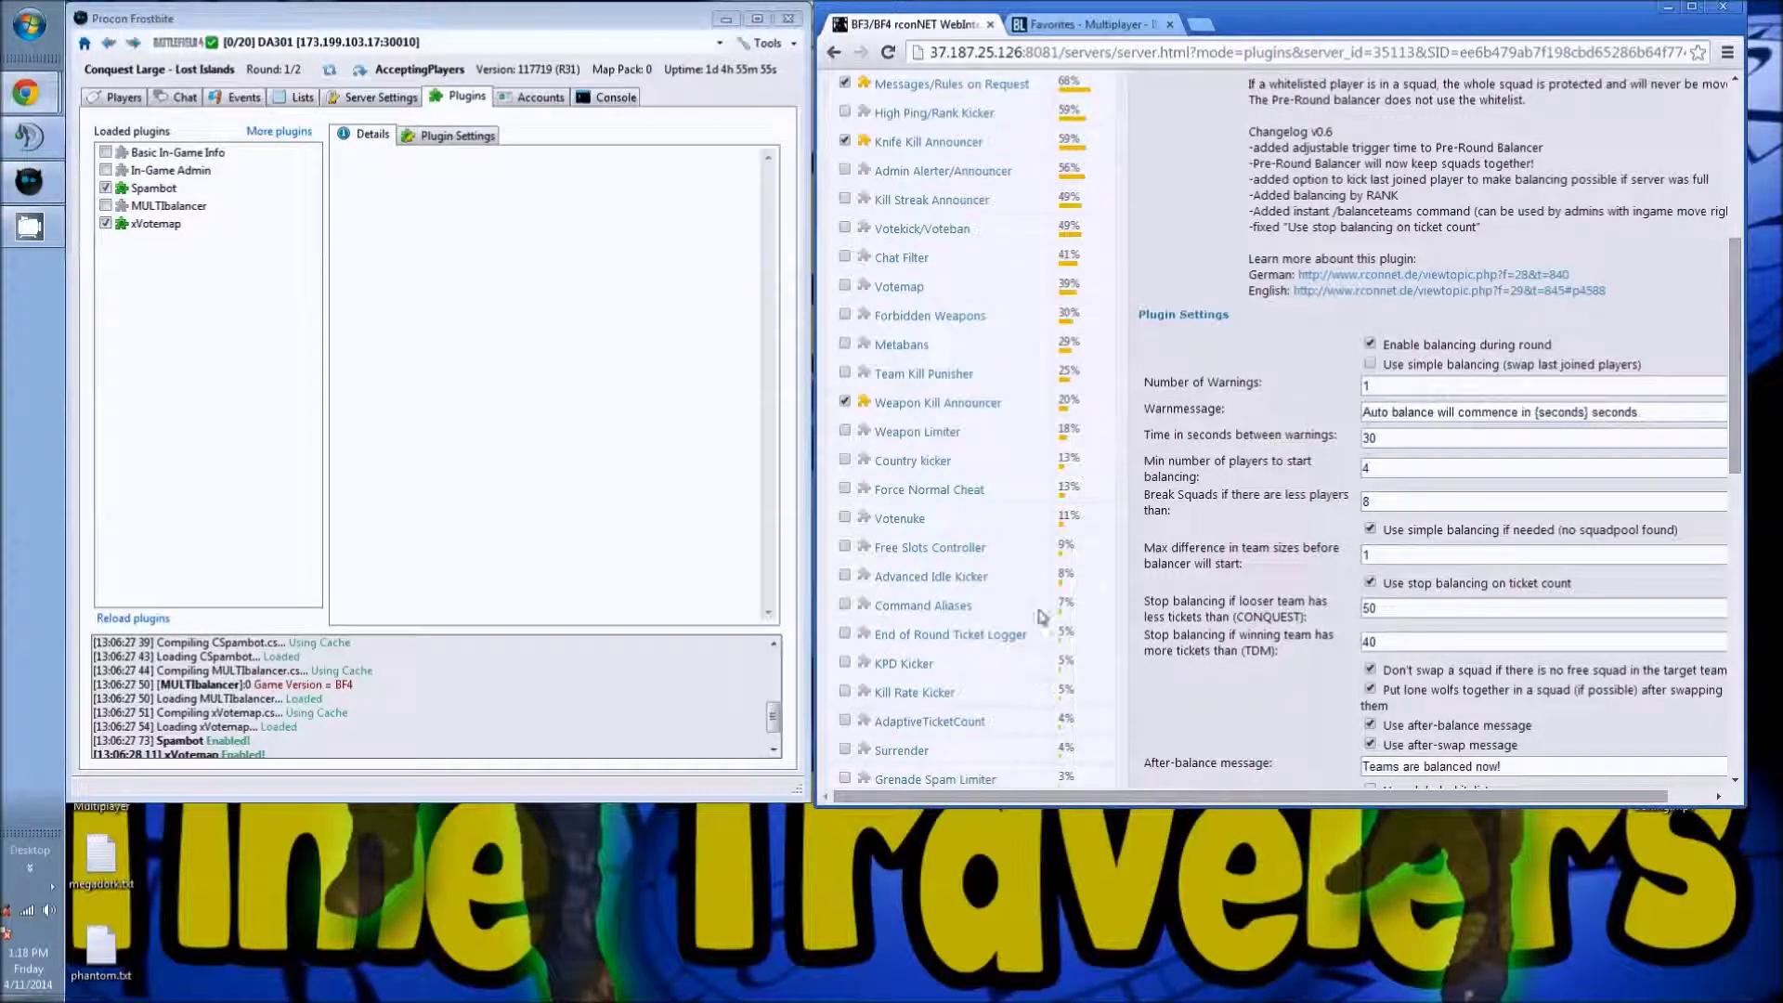
scroll(1060, 578, "up", 2)
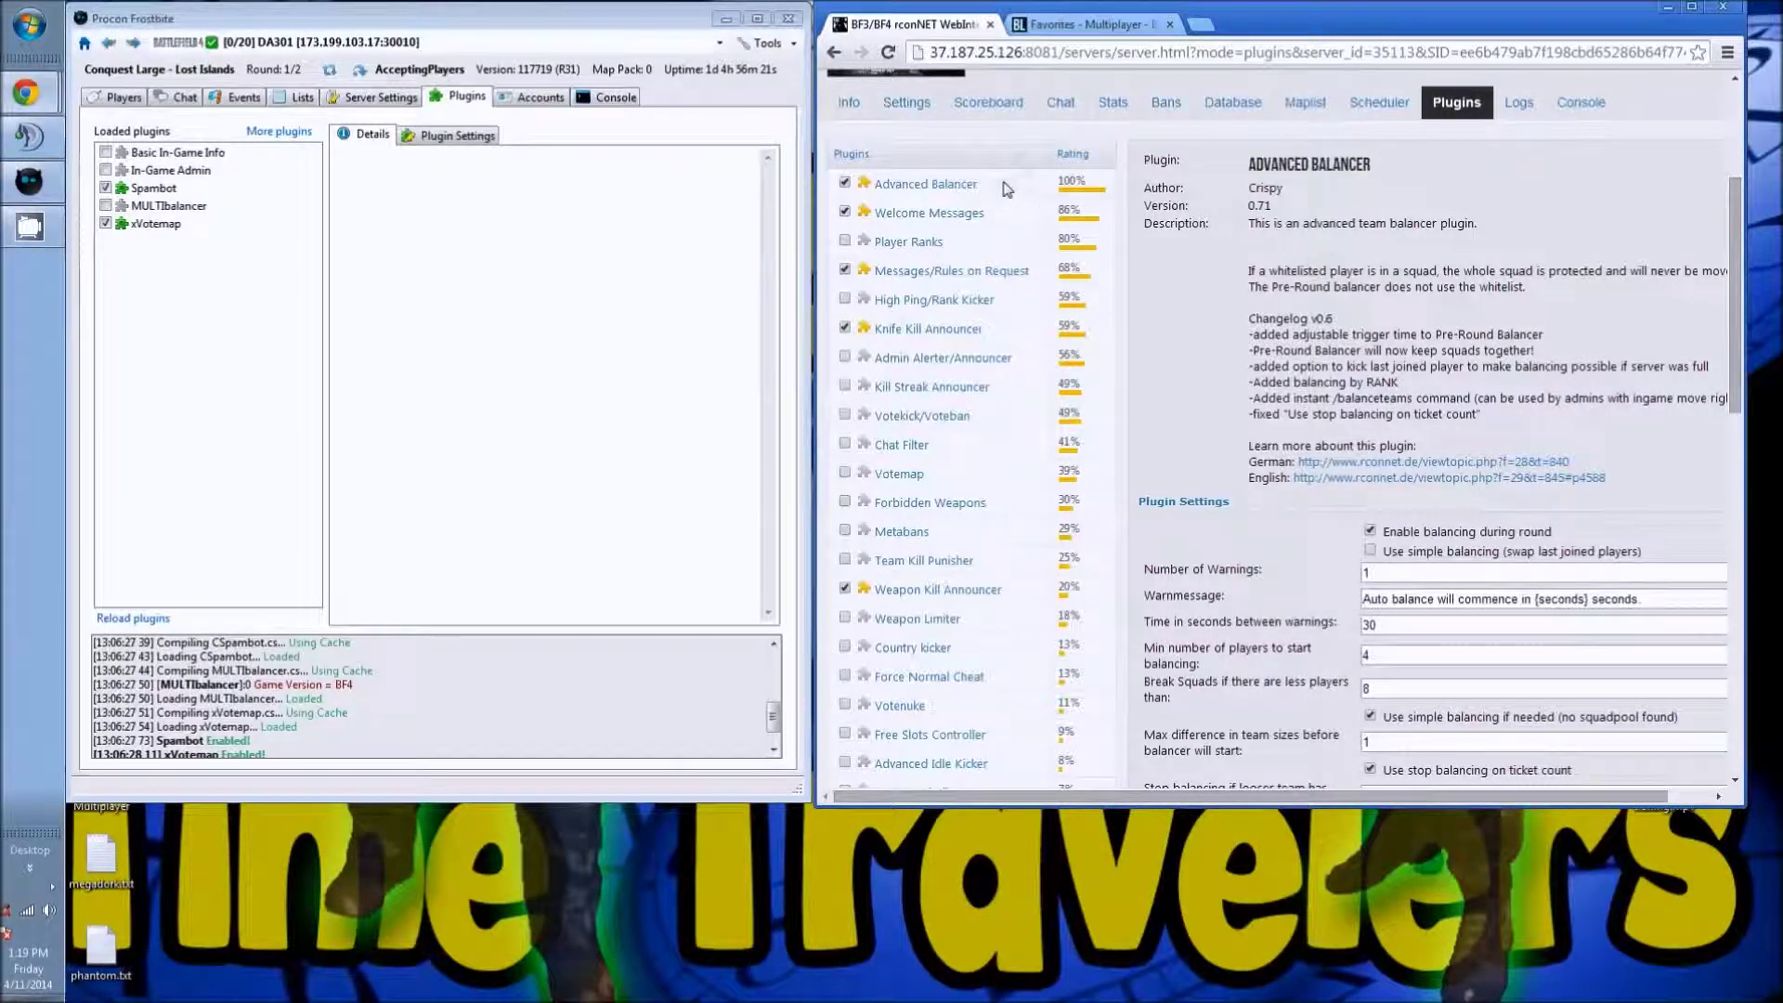
scroll(998, 223, "down", 2)
scroll(939, 684, "down", 3)
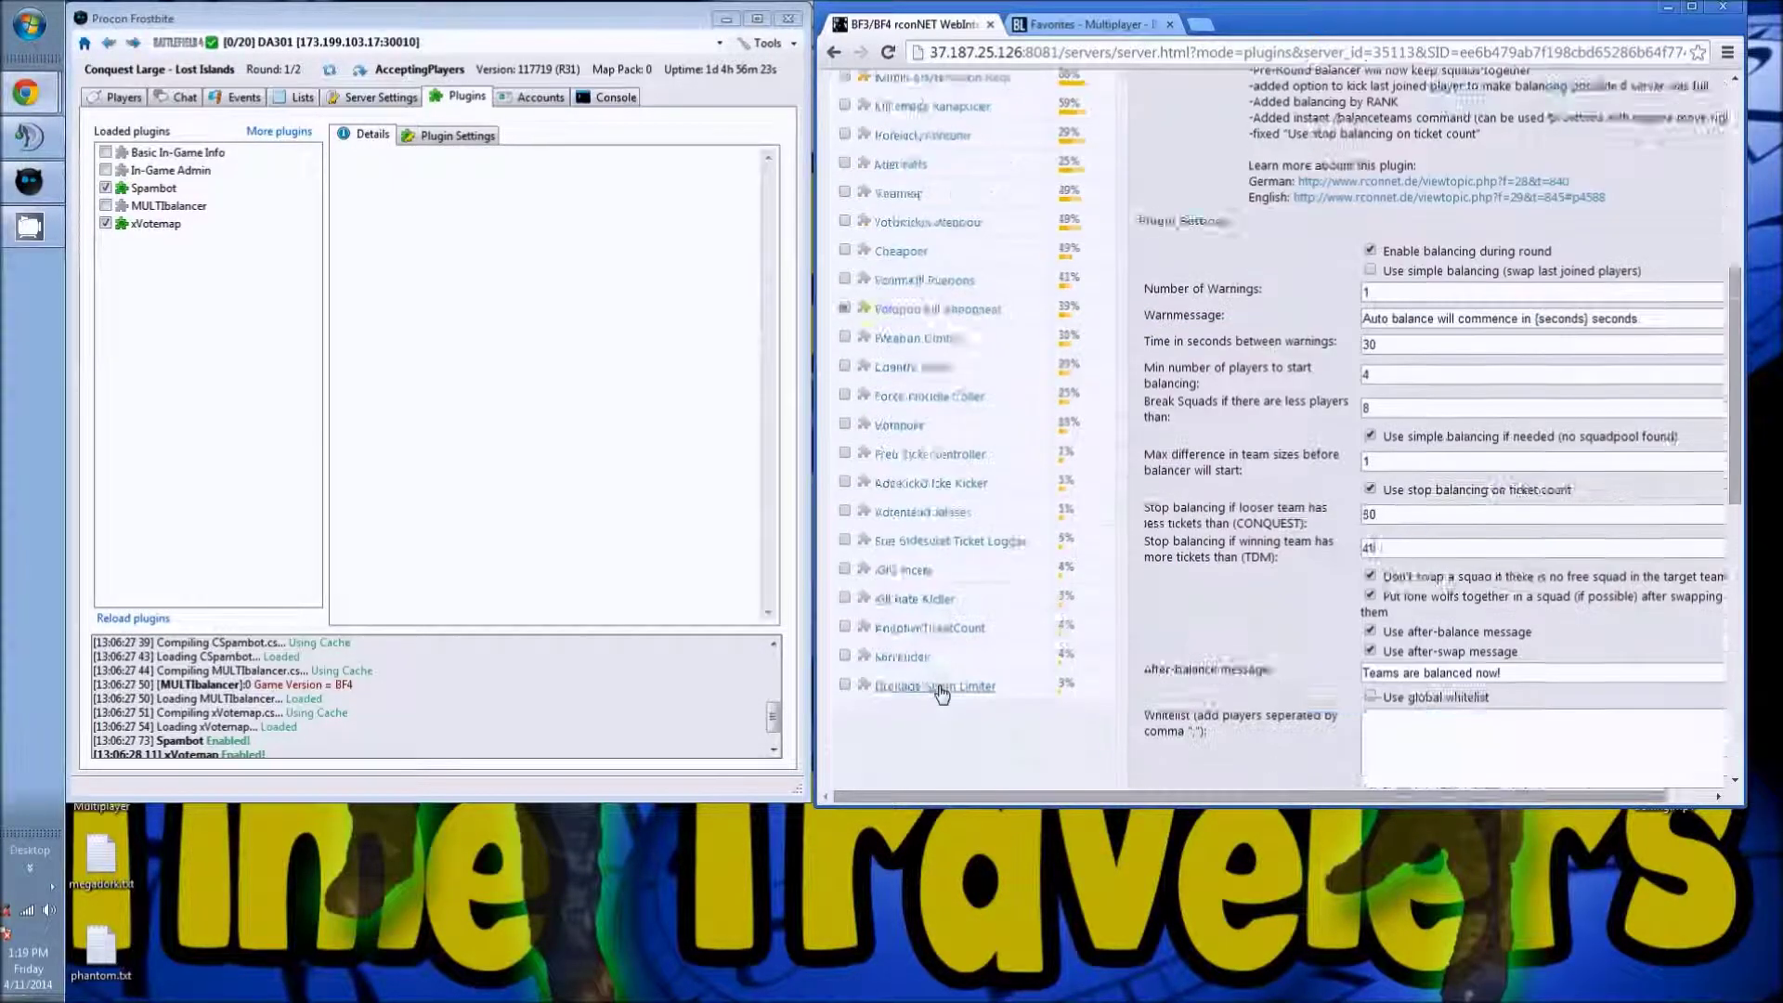
scroll(939, 595, "up", 3)
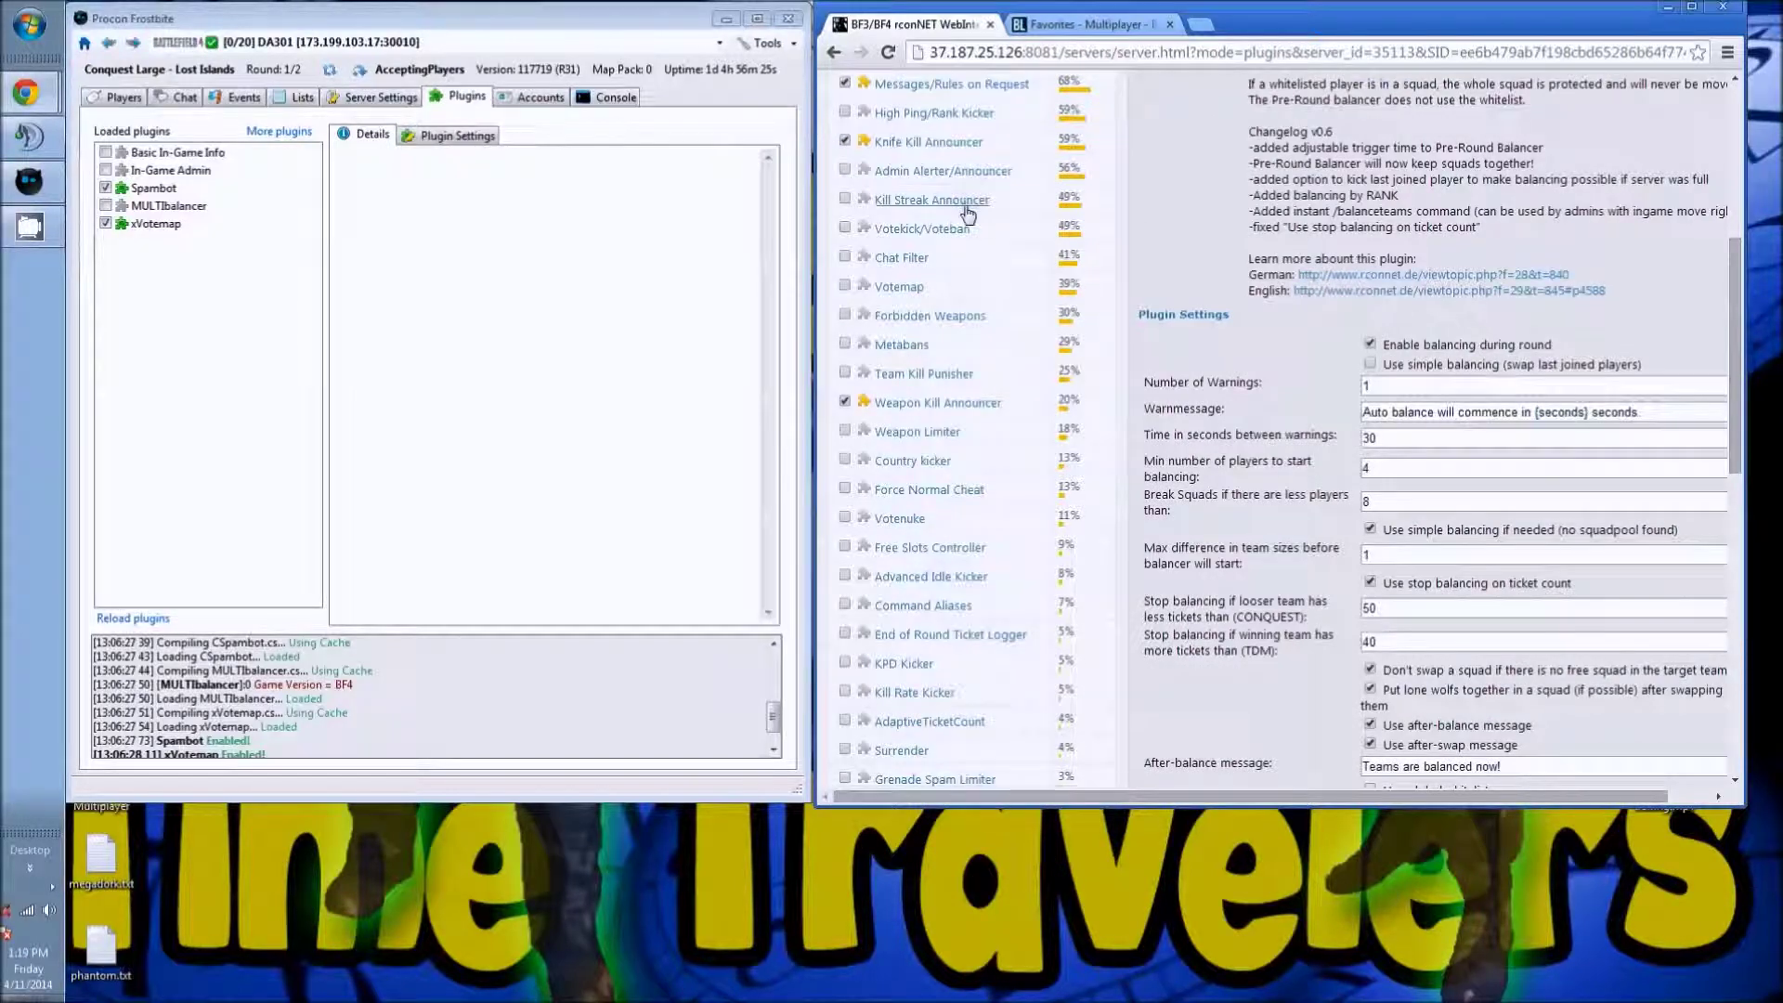
scroll(967, 323, "up", 2)
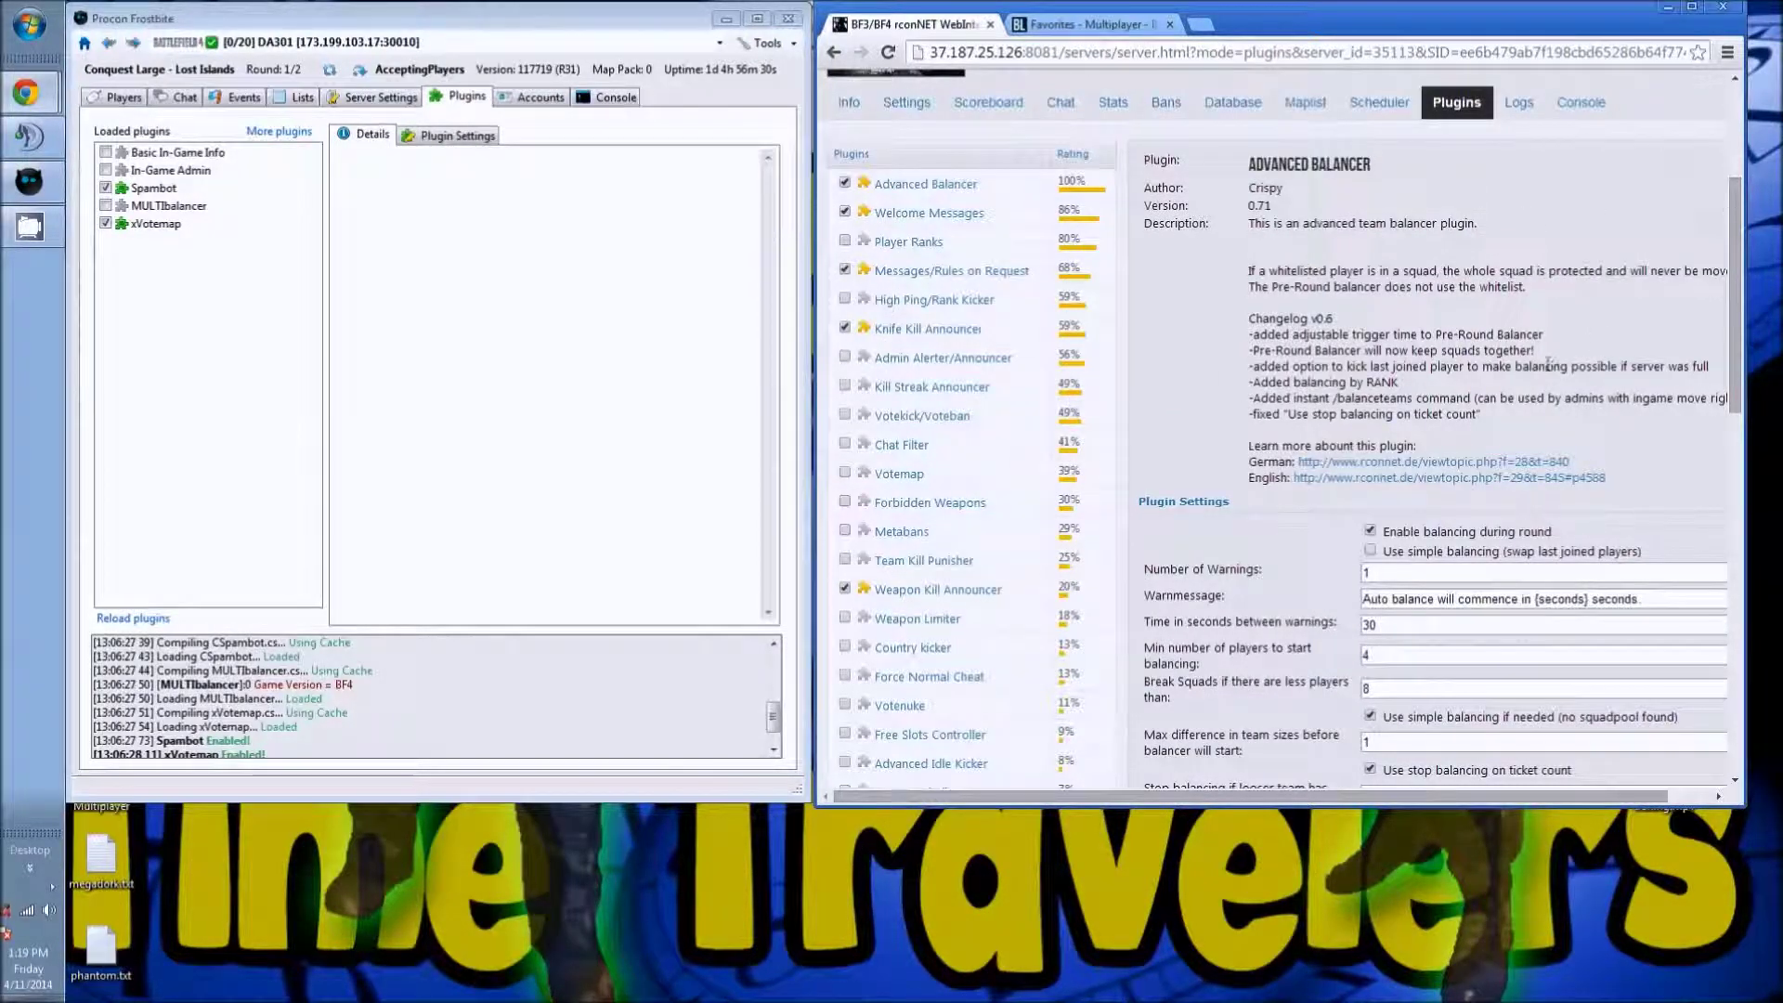
Step: Examine the Advanced Balancer plugin's settings, including the pre-round balancing, team switching and winning-team joining options
left_click_drag(1732, 225, 1723, 708)
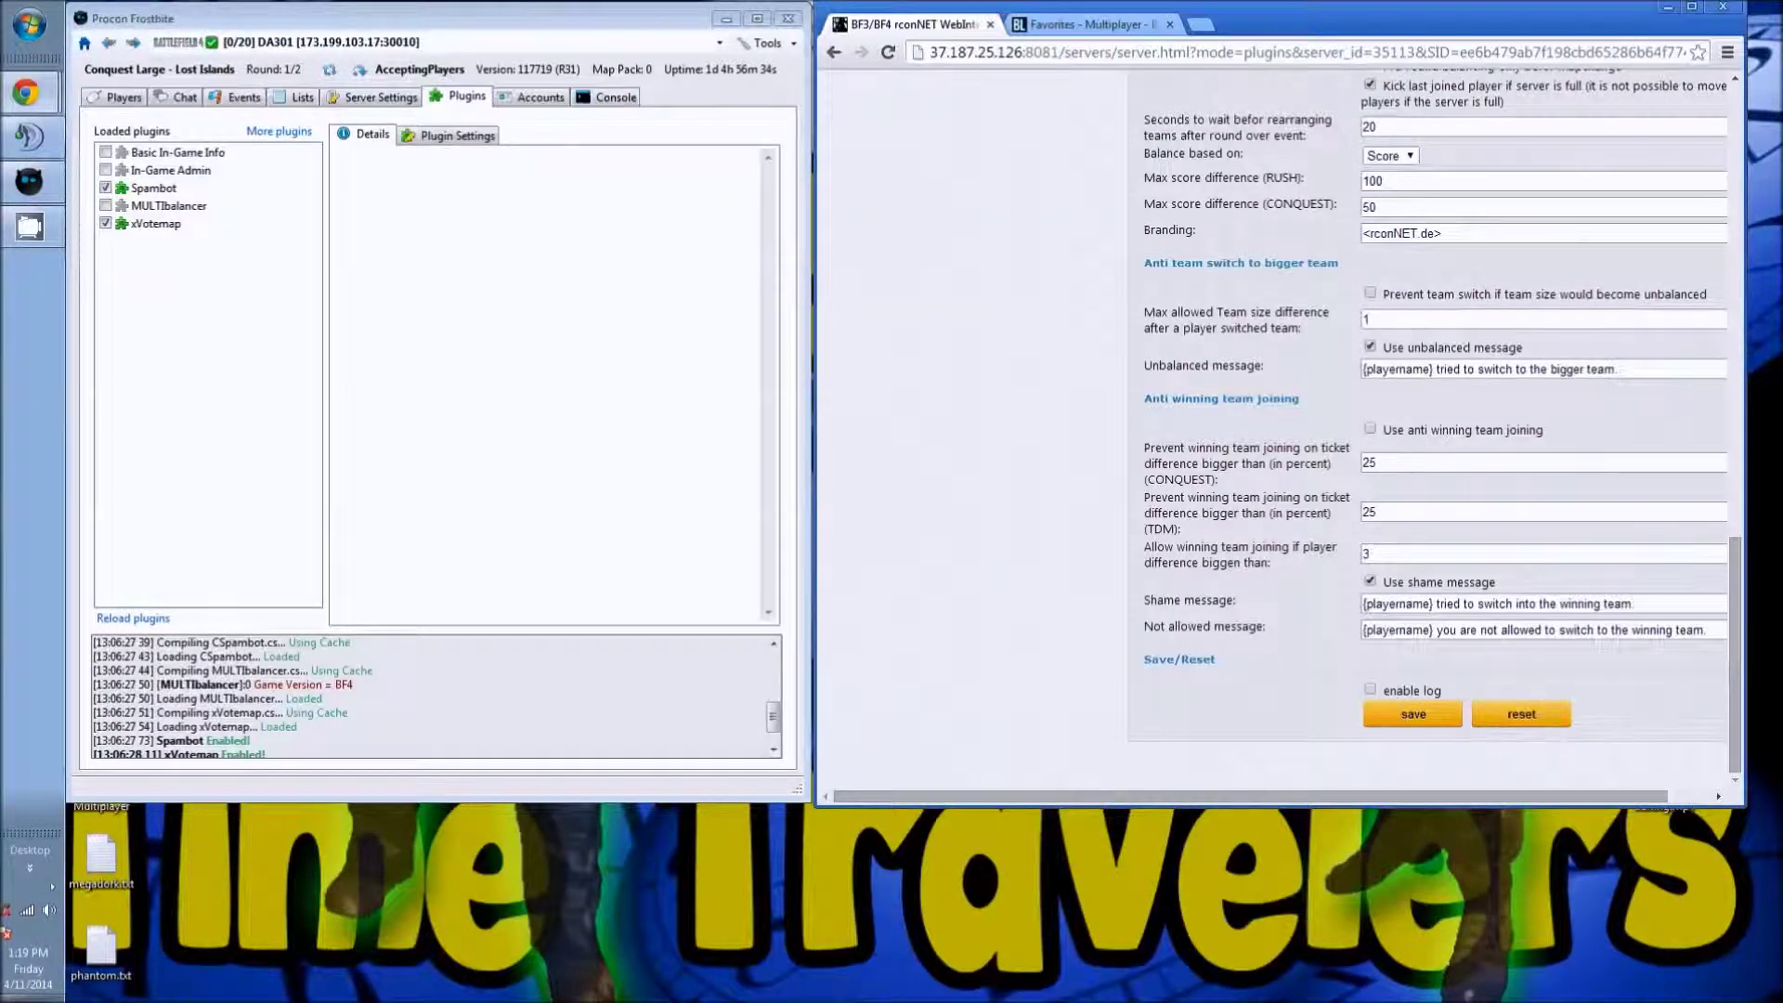
left_click_drag(1736, 673, 1760, 416)
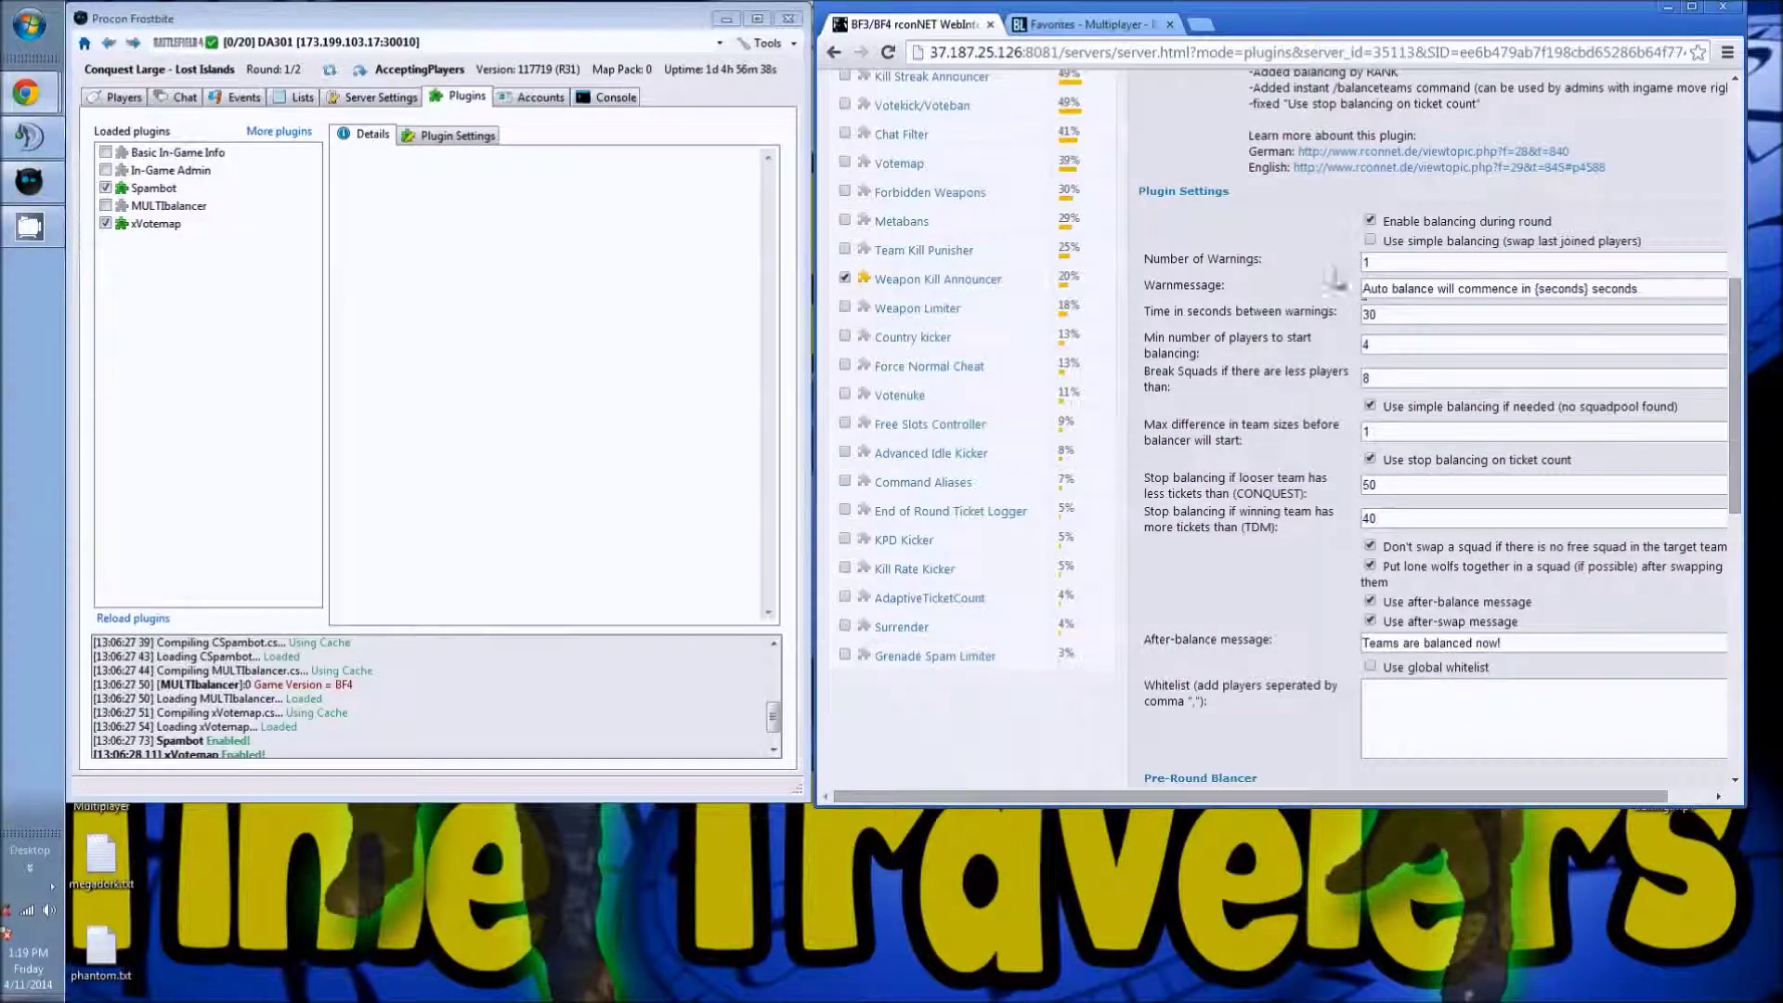
scroll(1364, 497, "down", 4)
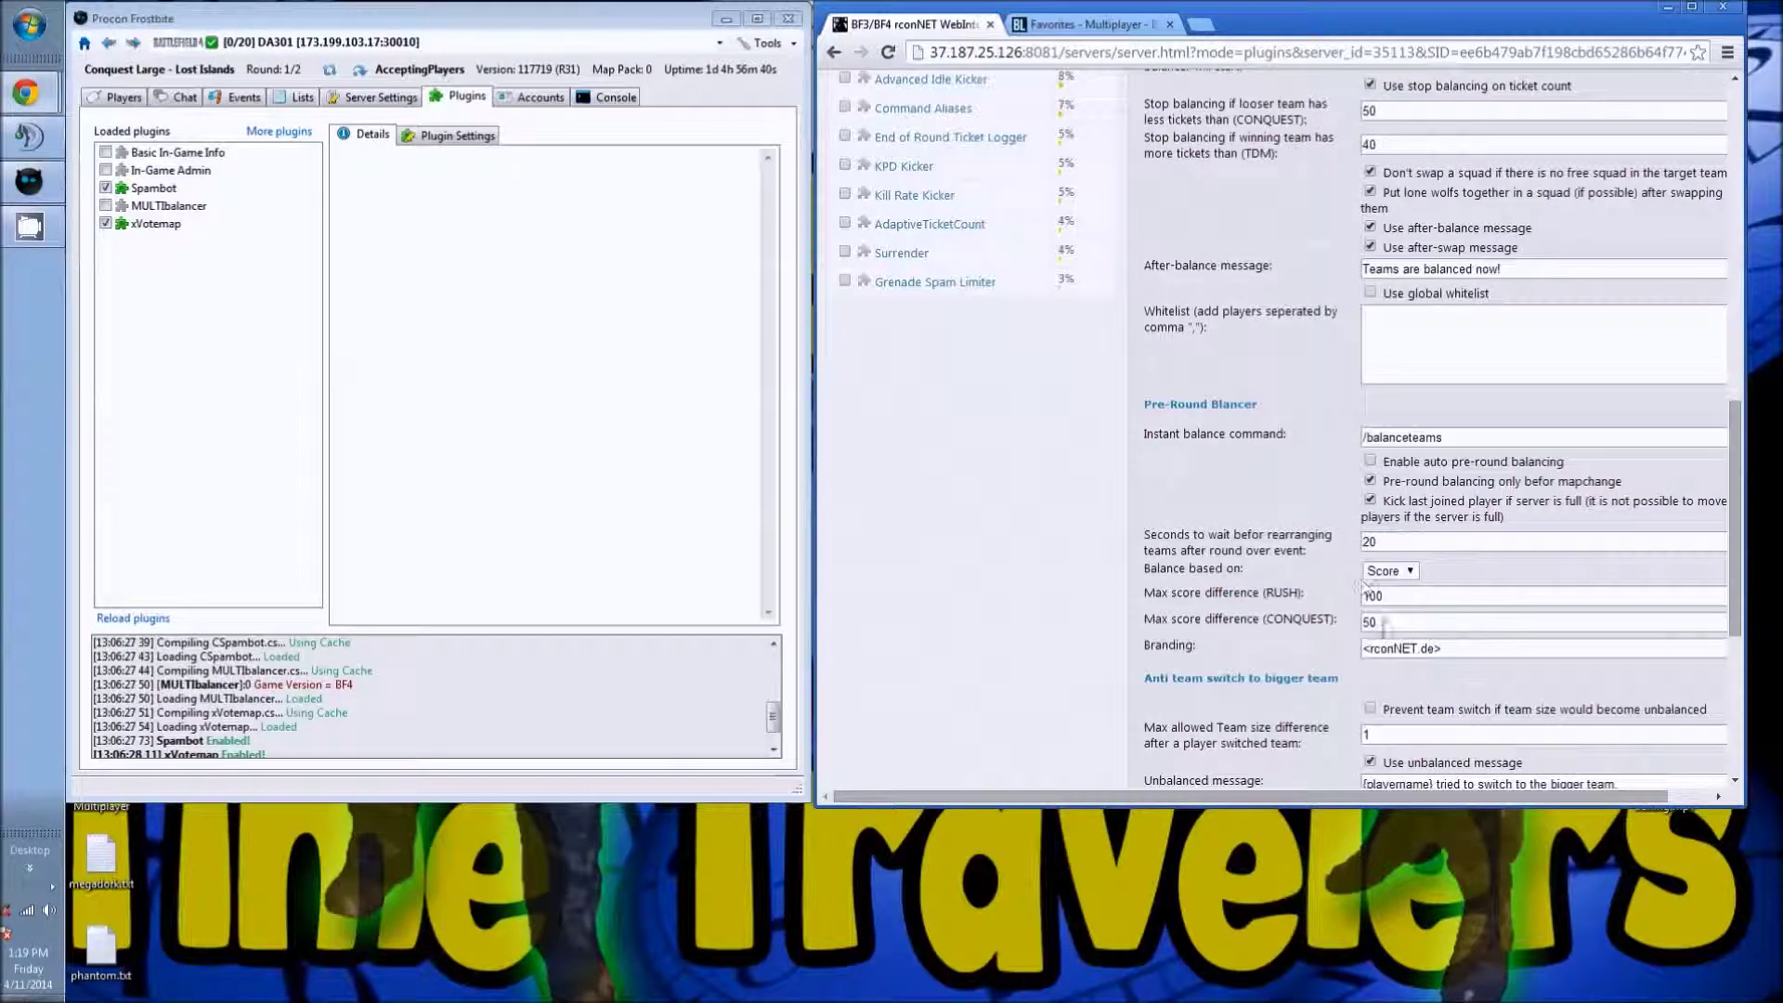
scroll(1372, 429, "up", 4)
scroll(1372, 429, "up", 3)
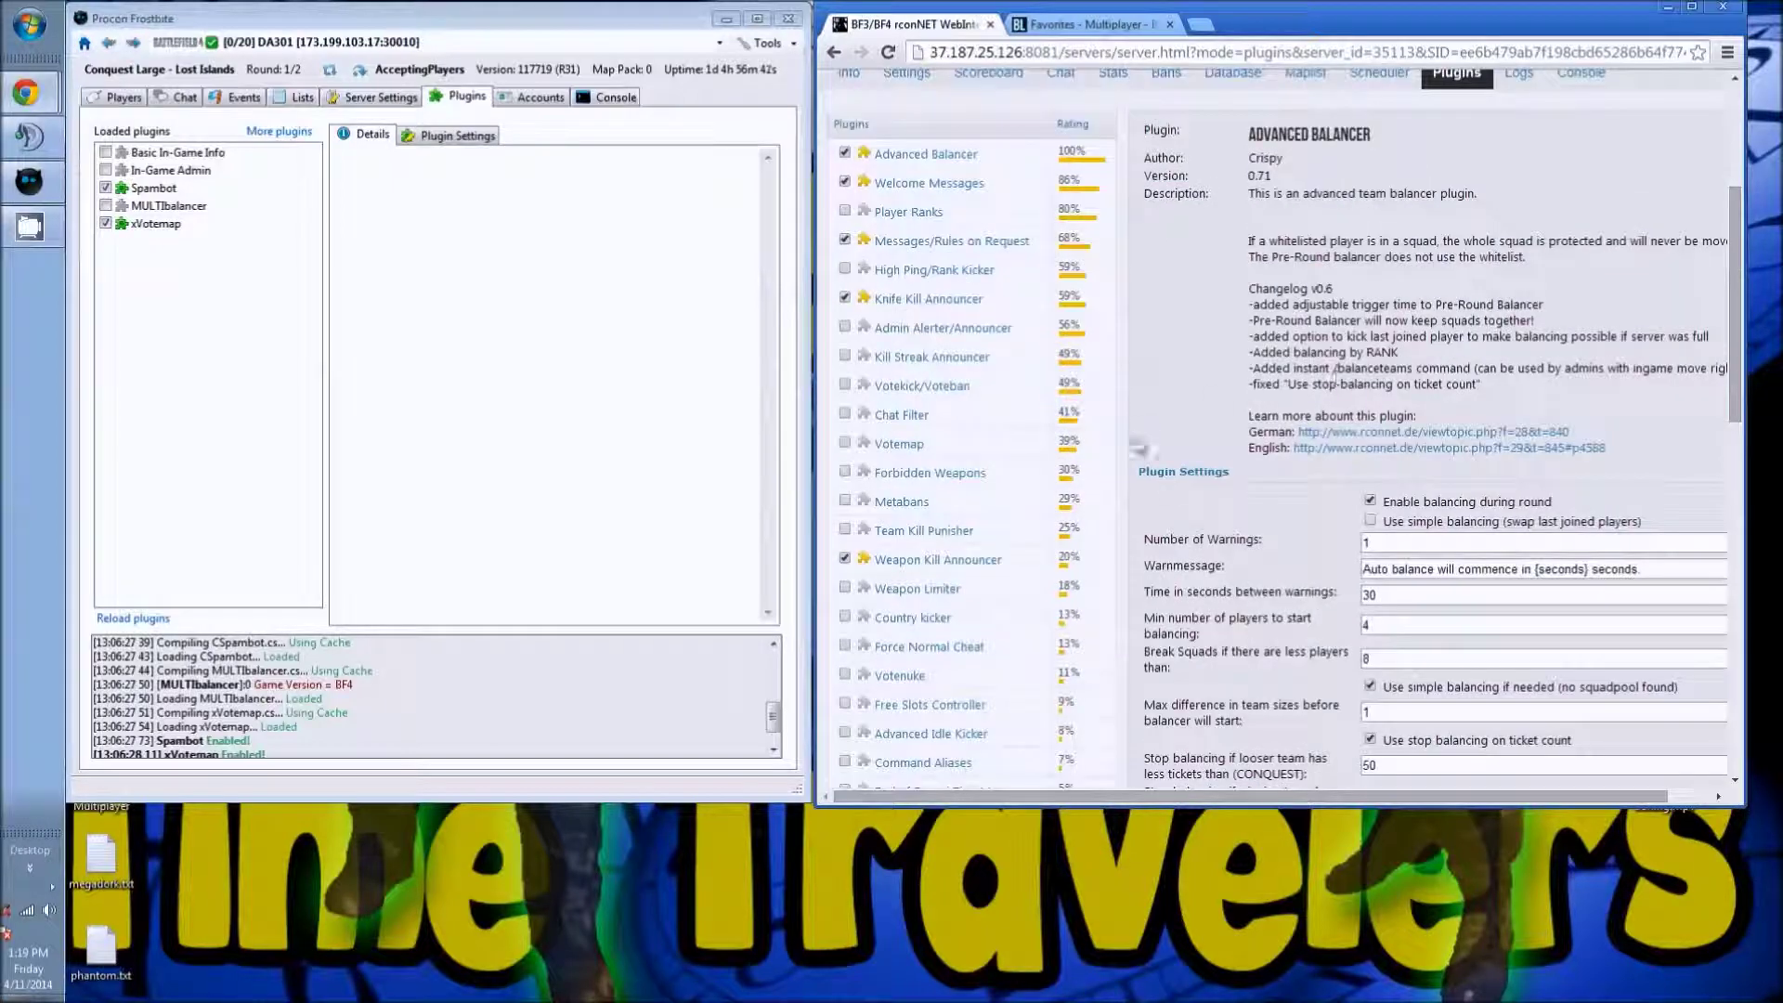
Step: Open the server's logs in rconNET and review the logged chat messages and log search options
scroll(1489, 493, "up", 2)
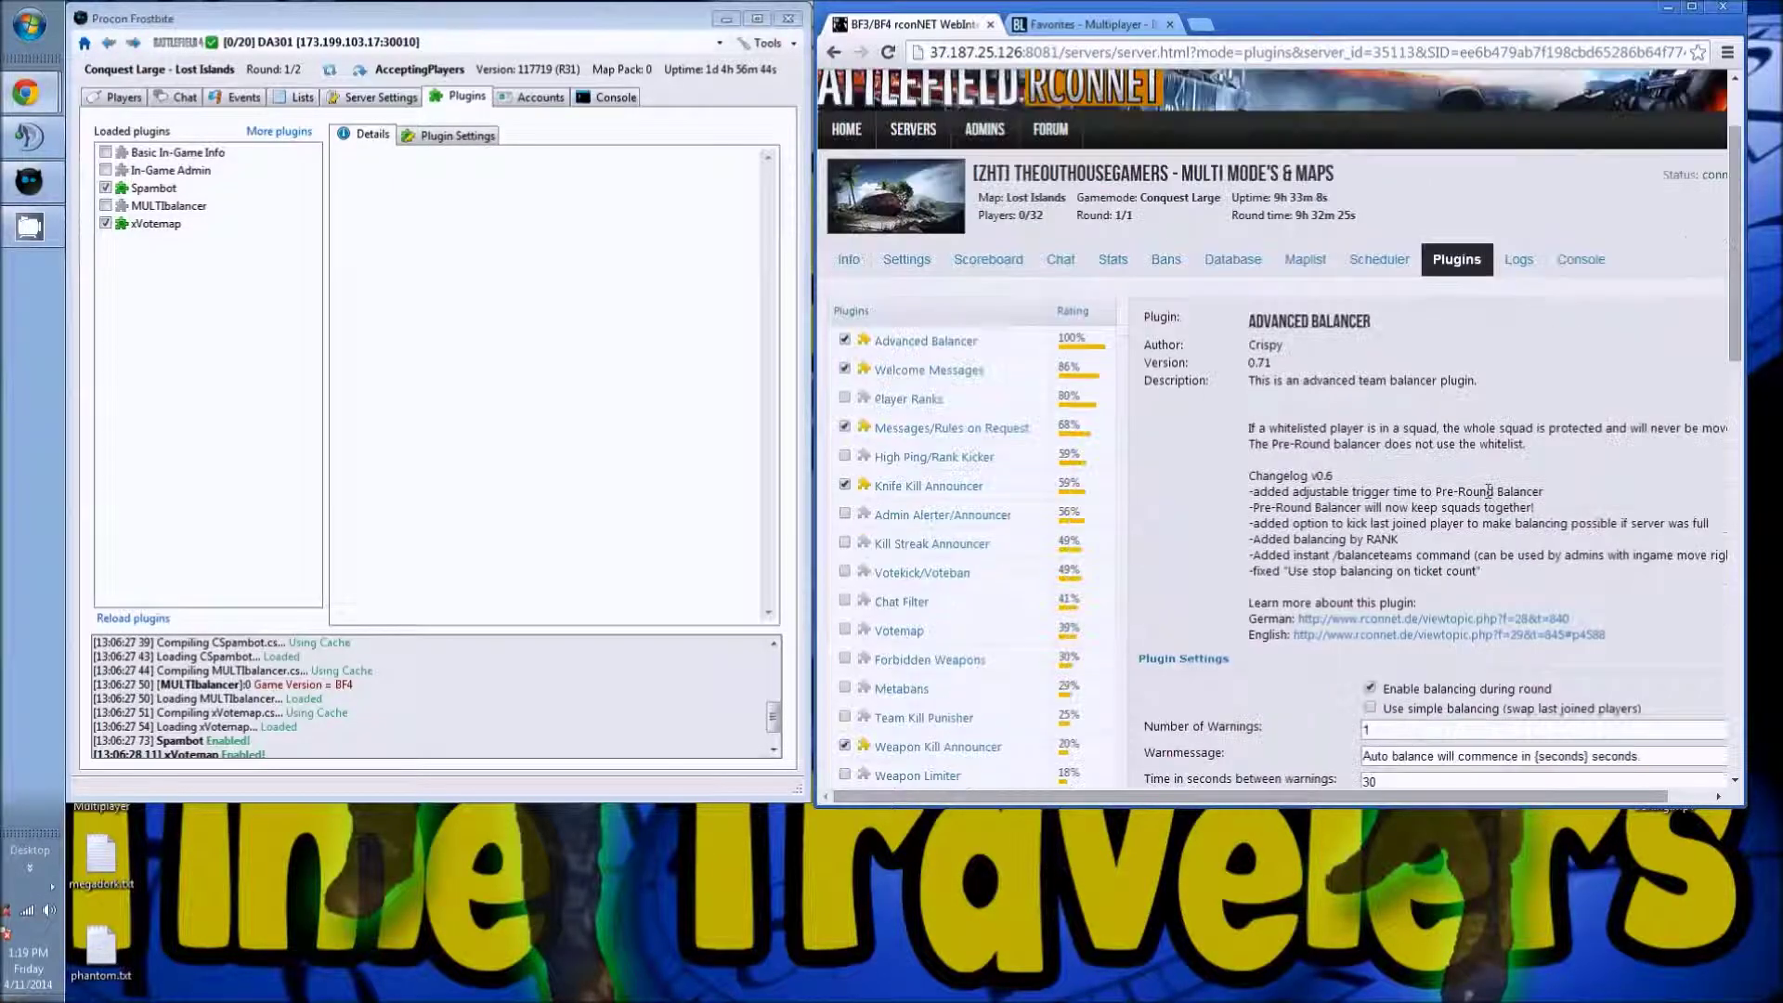
left_click(1520, 260)
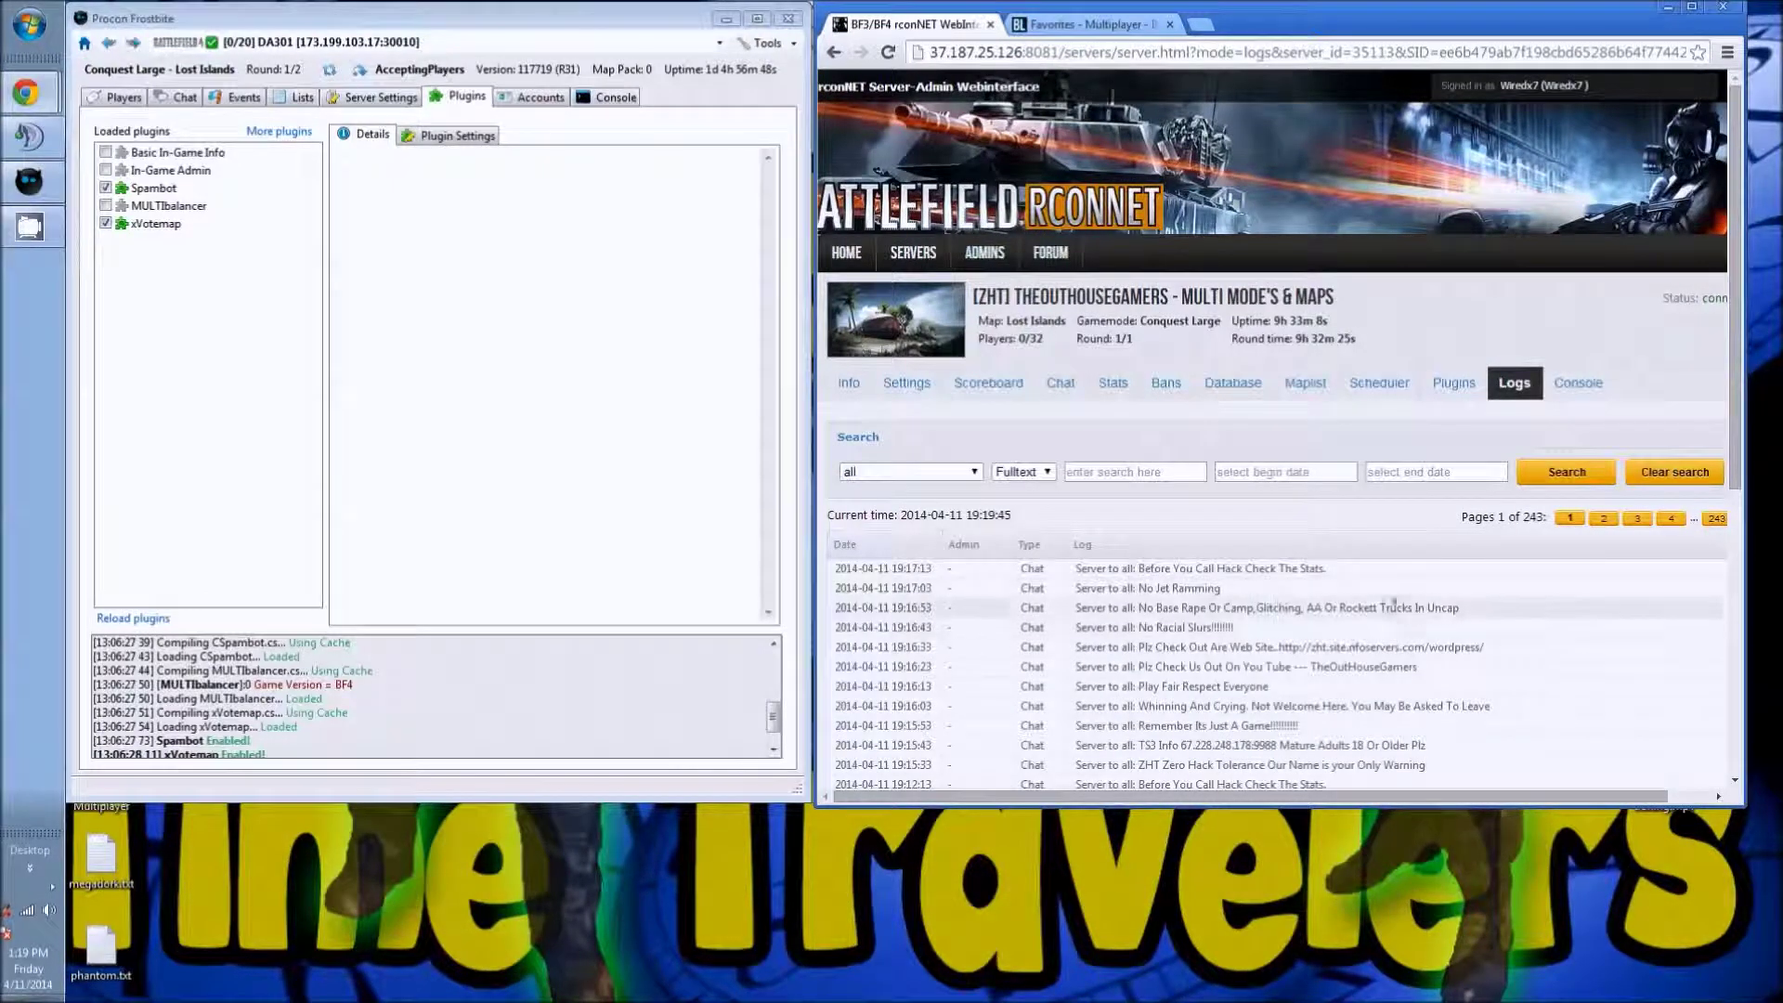
scroll(1407, 603, "down", 2)
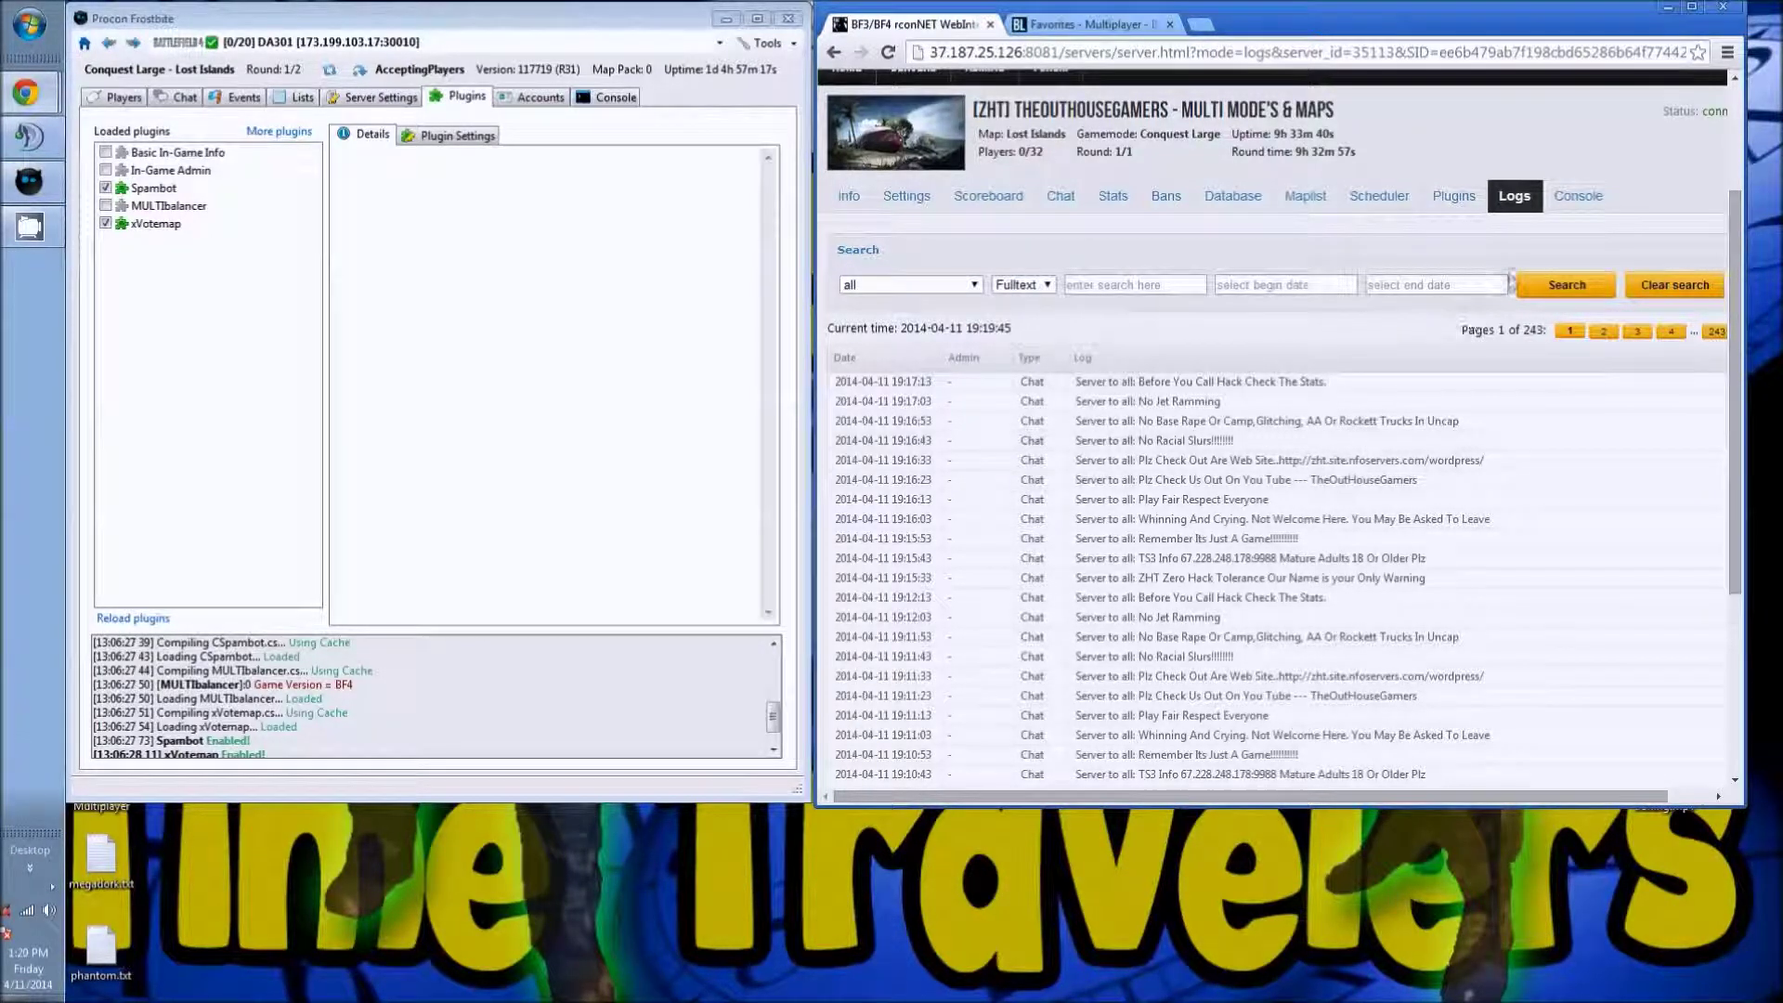
Step: Open rconNET's general settings, then switch to the hosting control panel and review its automatic messages, reserved slots and allowed spectators
left_click(888, 196)
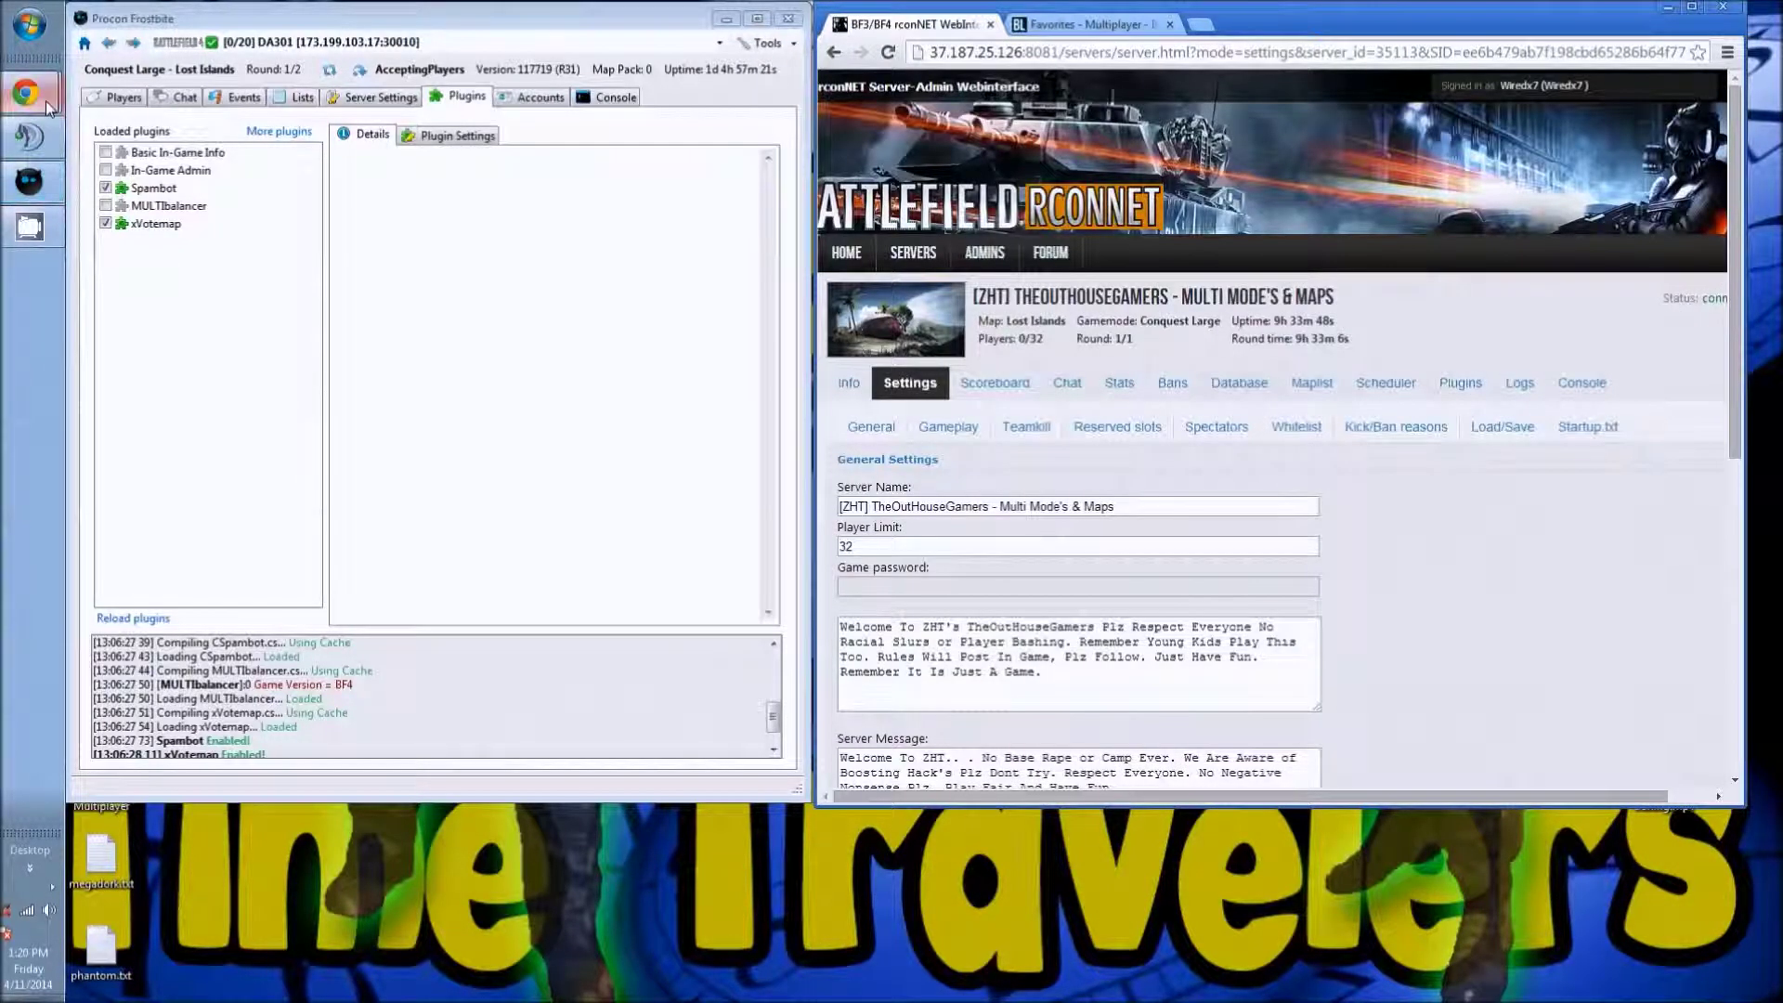
mouse_move(47, 101)
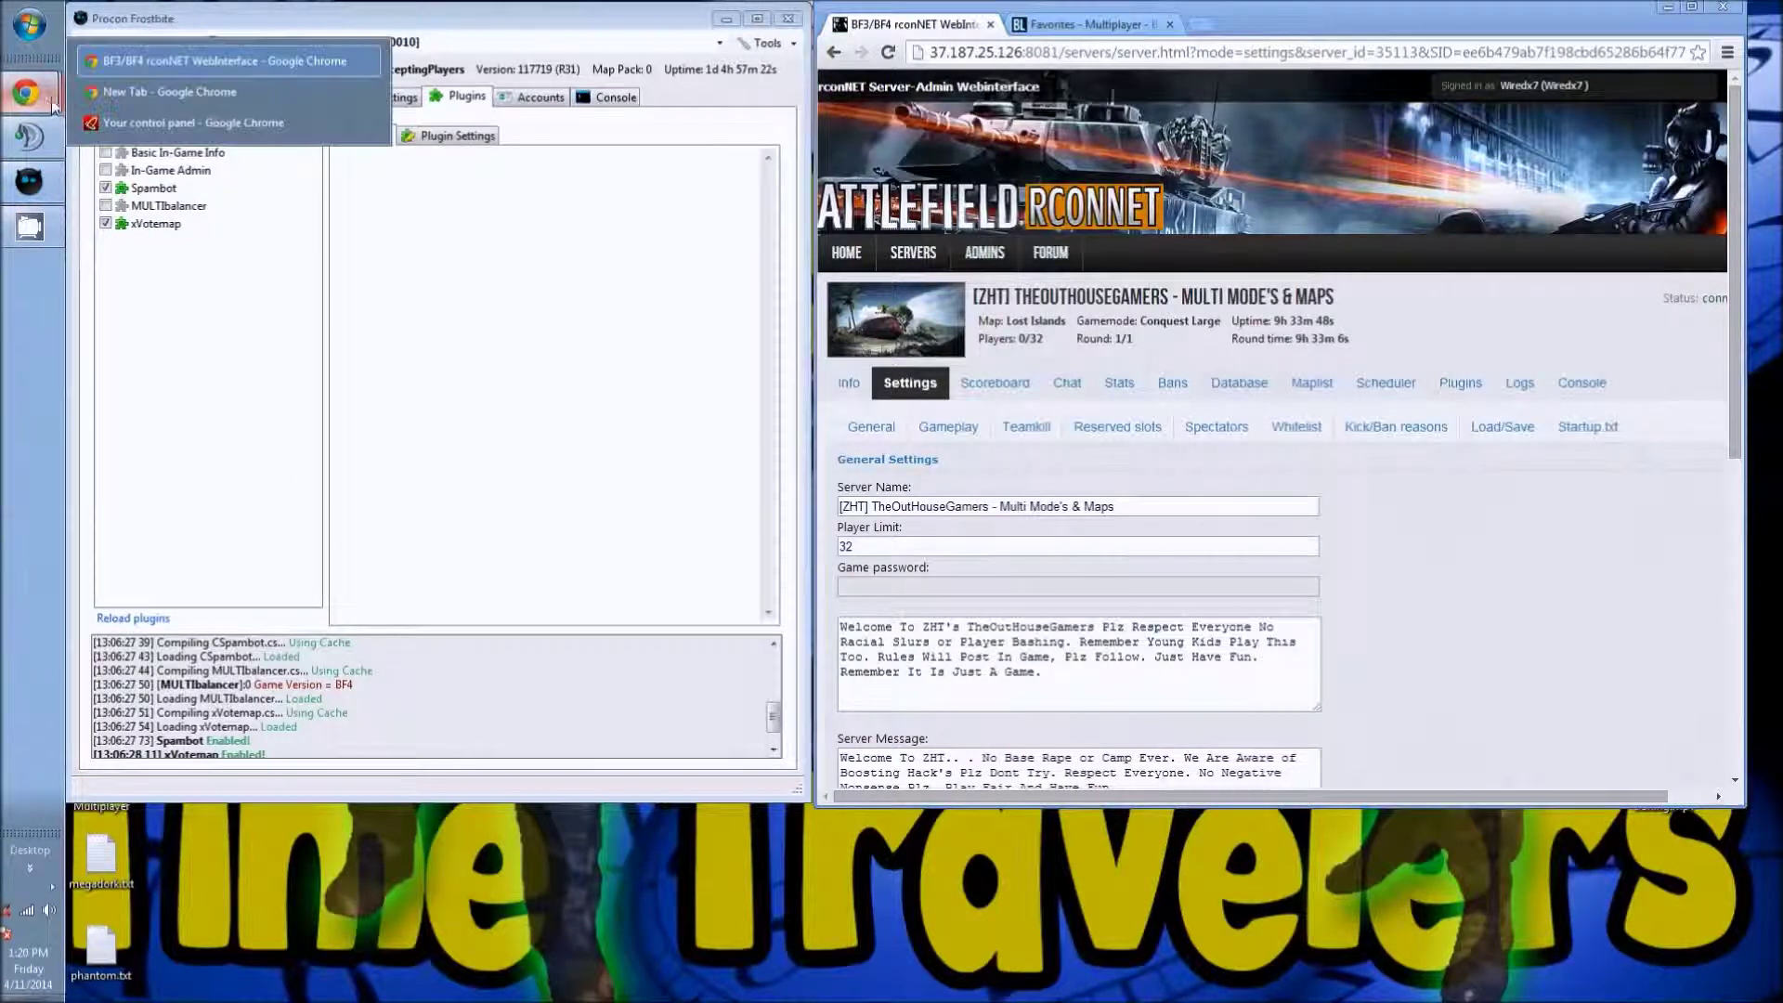
left_click(154, 121)
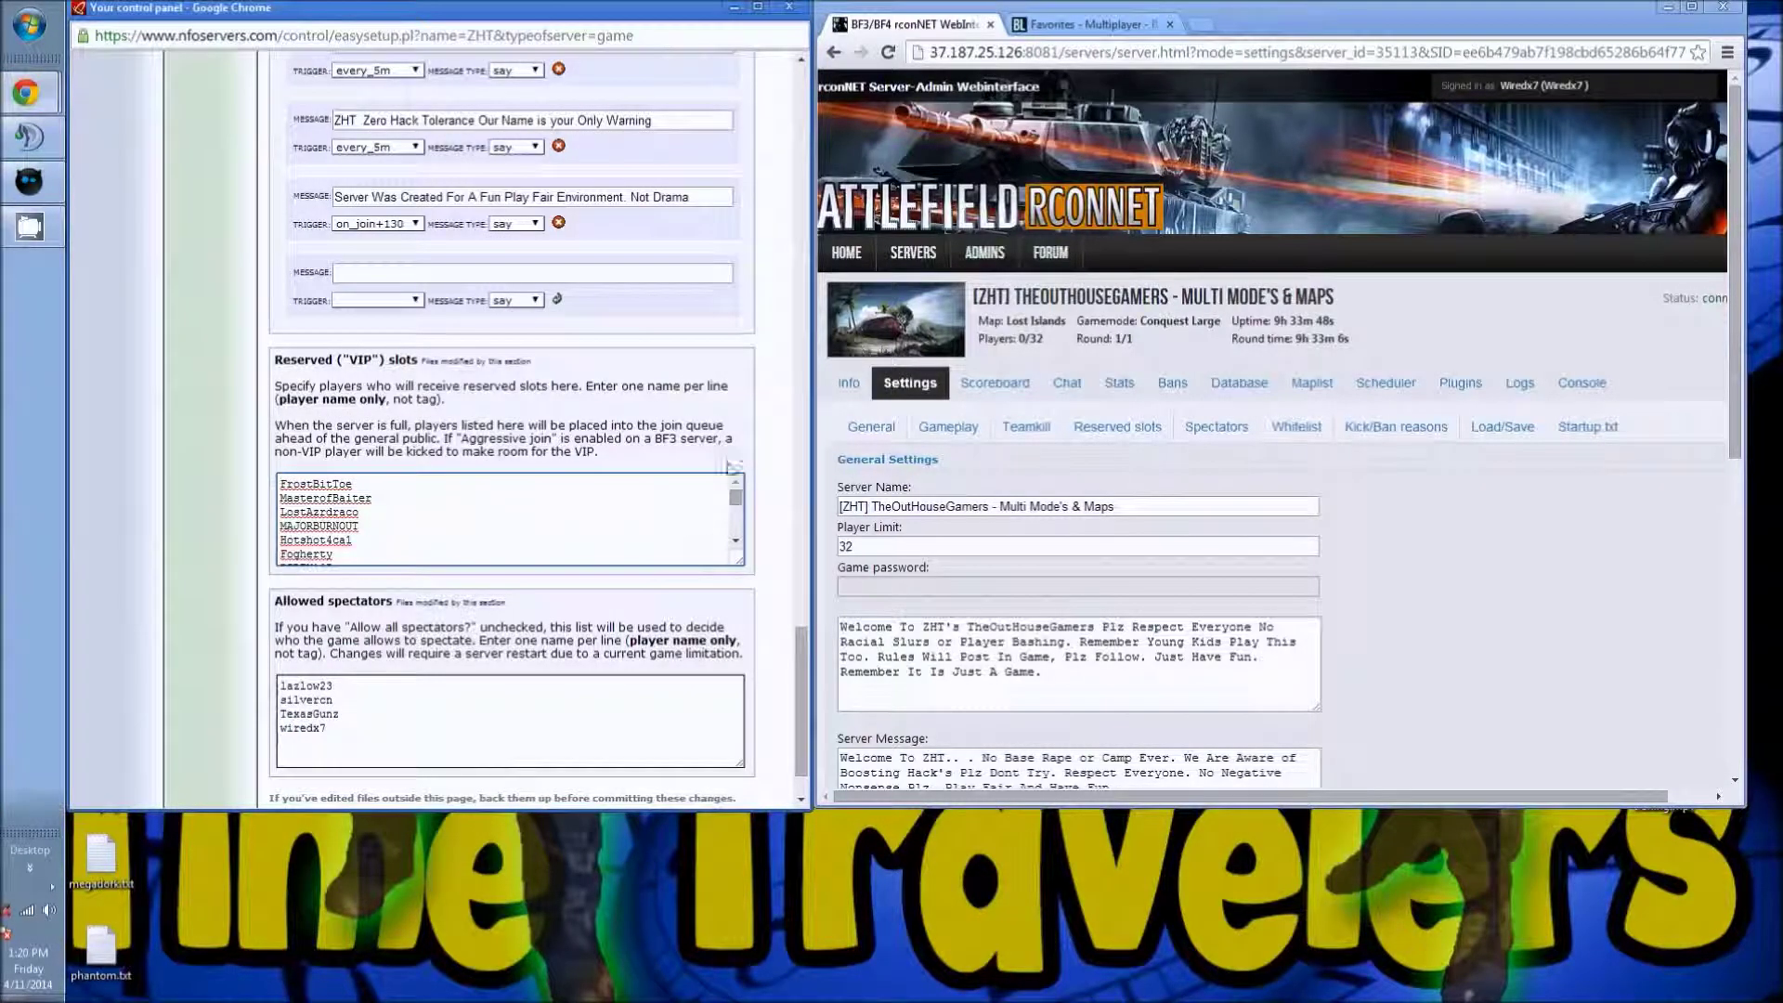
left_click_drag(805, 645, 822, 531)
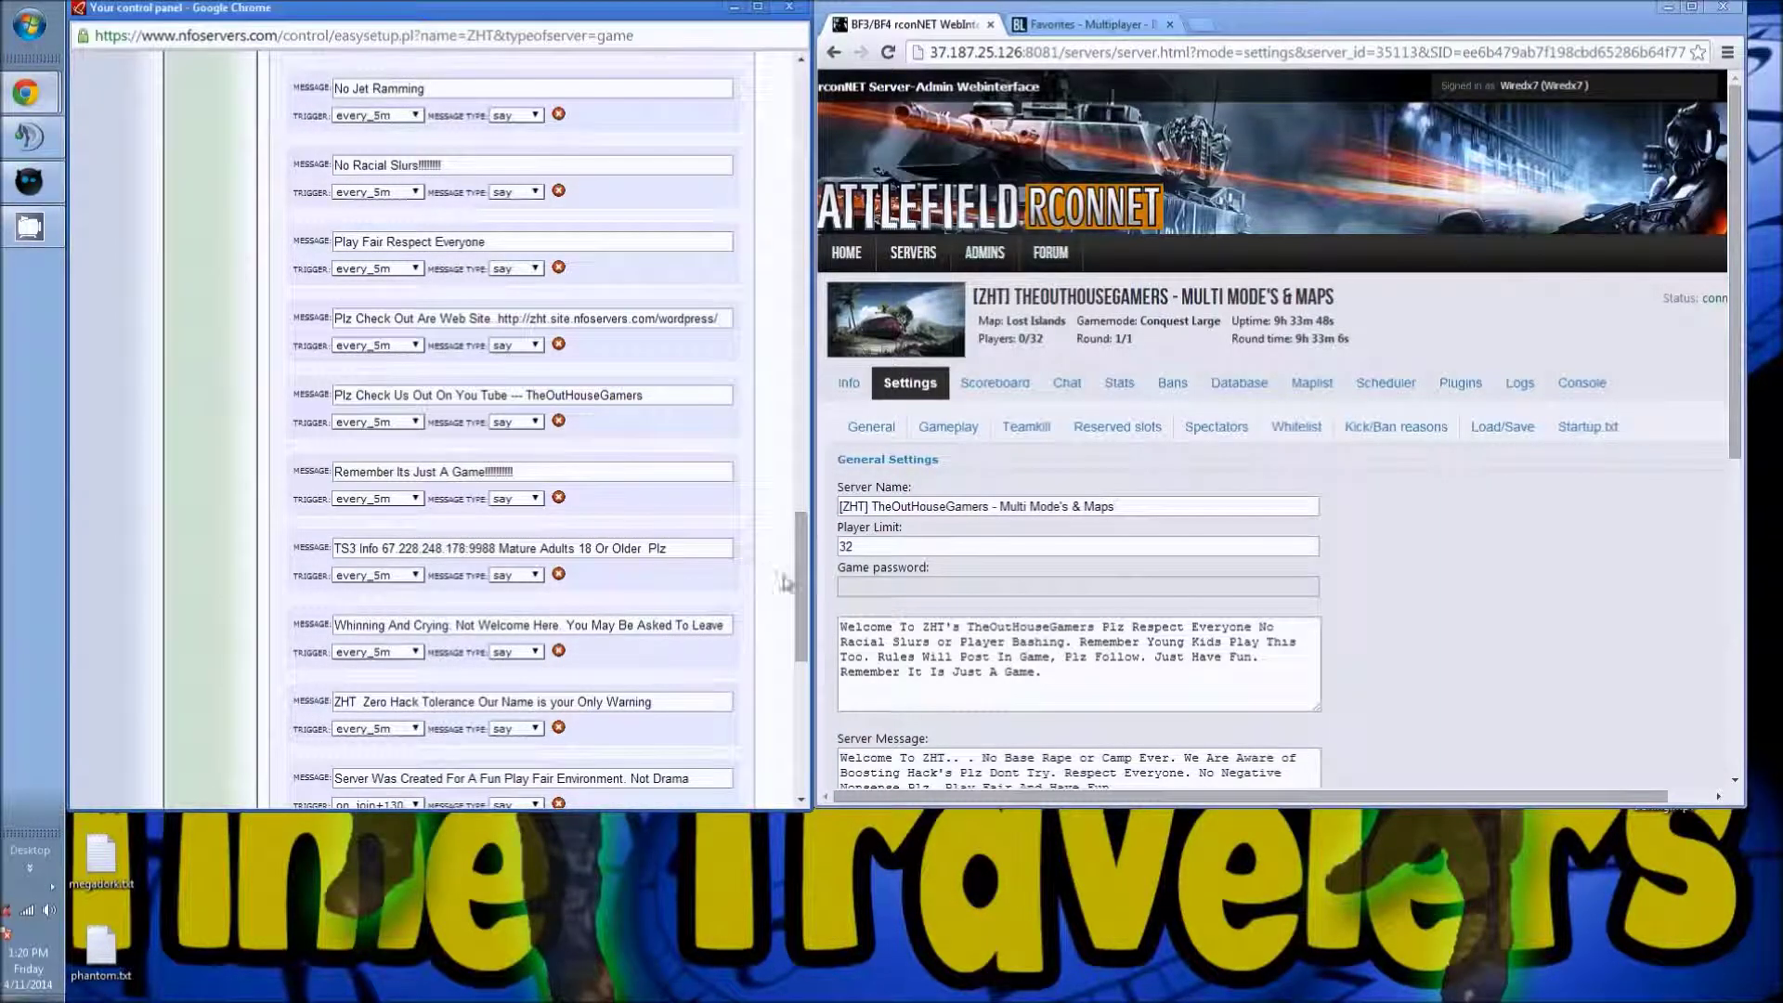
scroll(805, 552, "up", 2)
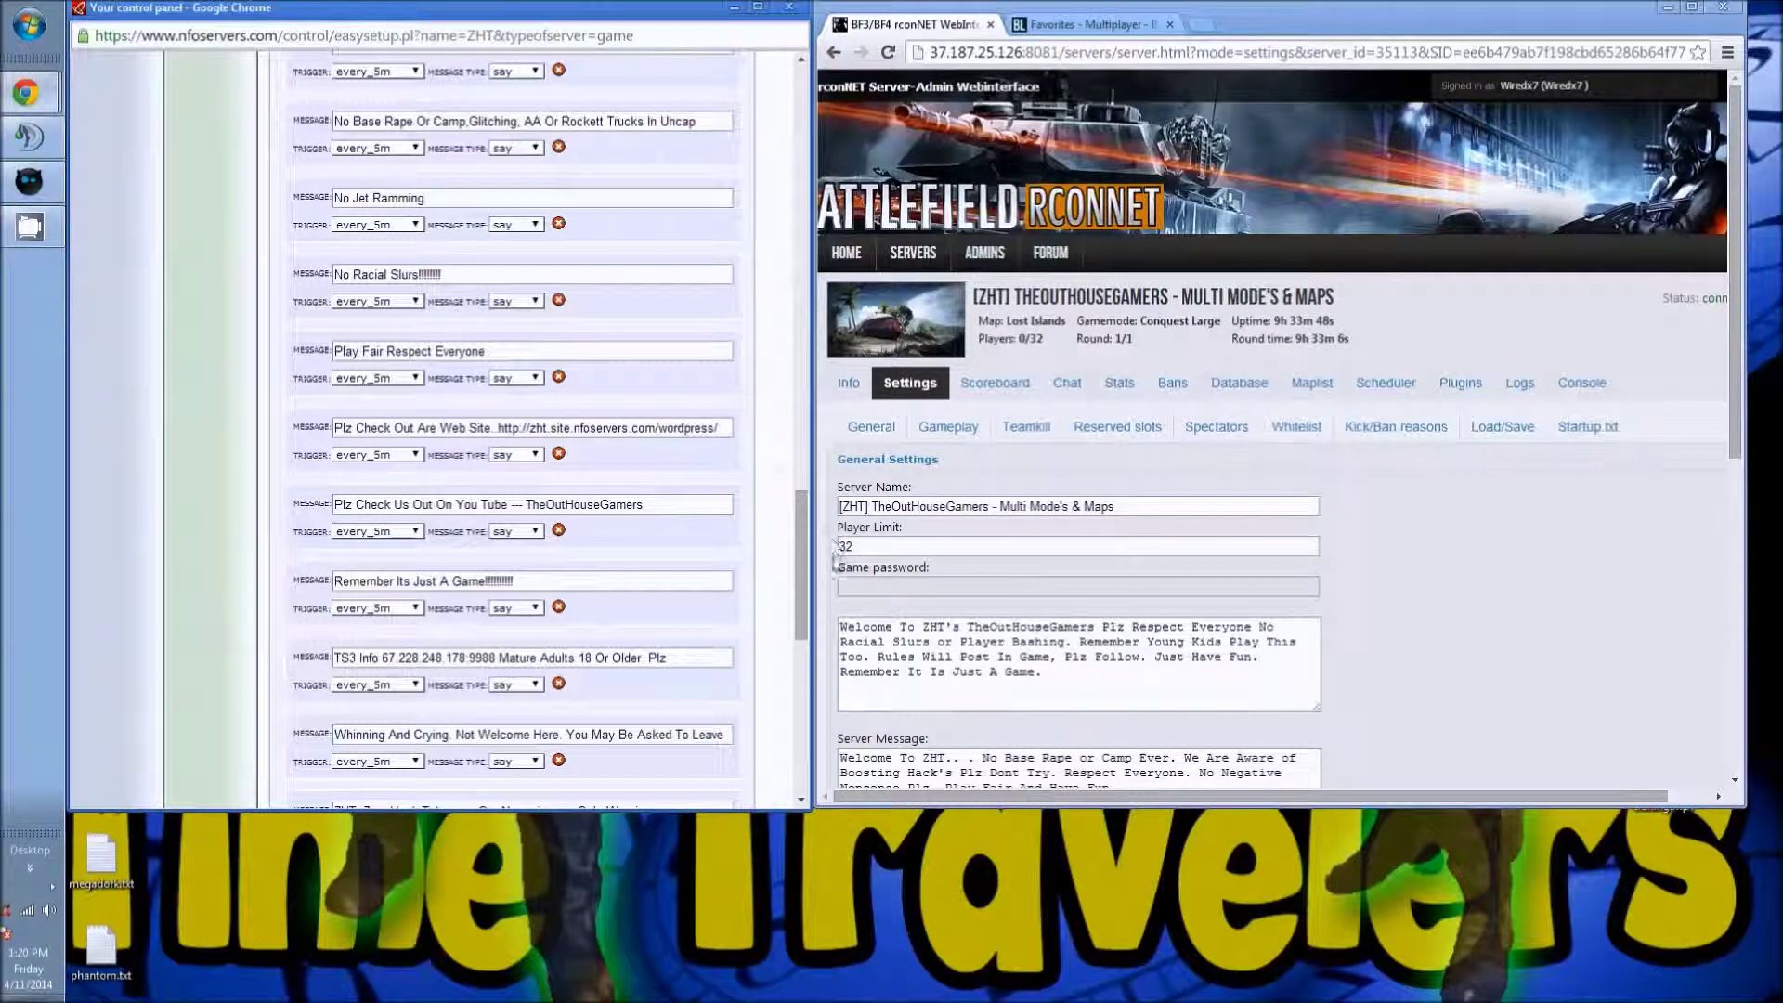
left_click_drag(803, 534, 806, 687)
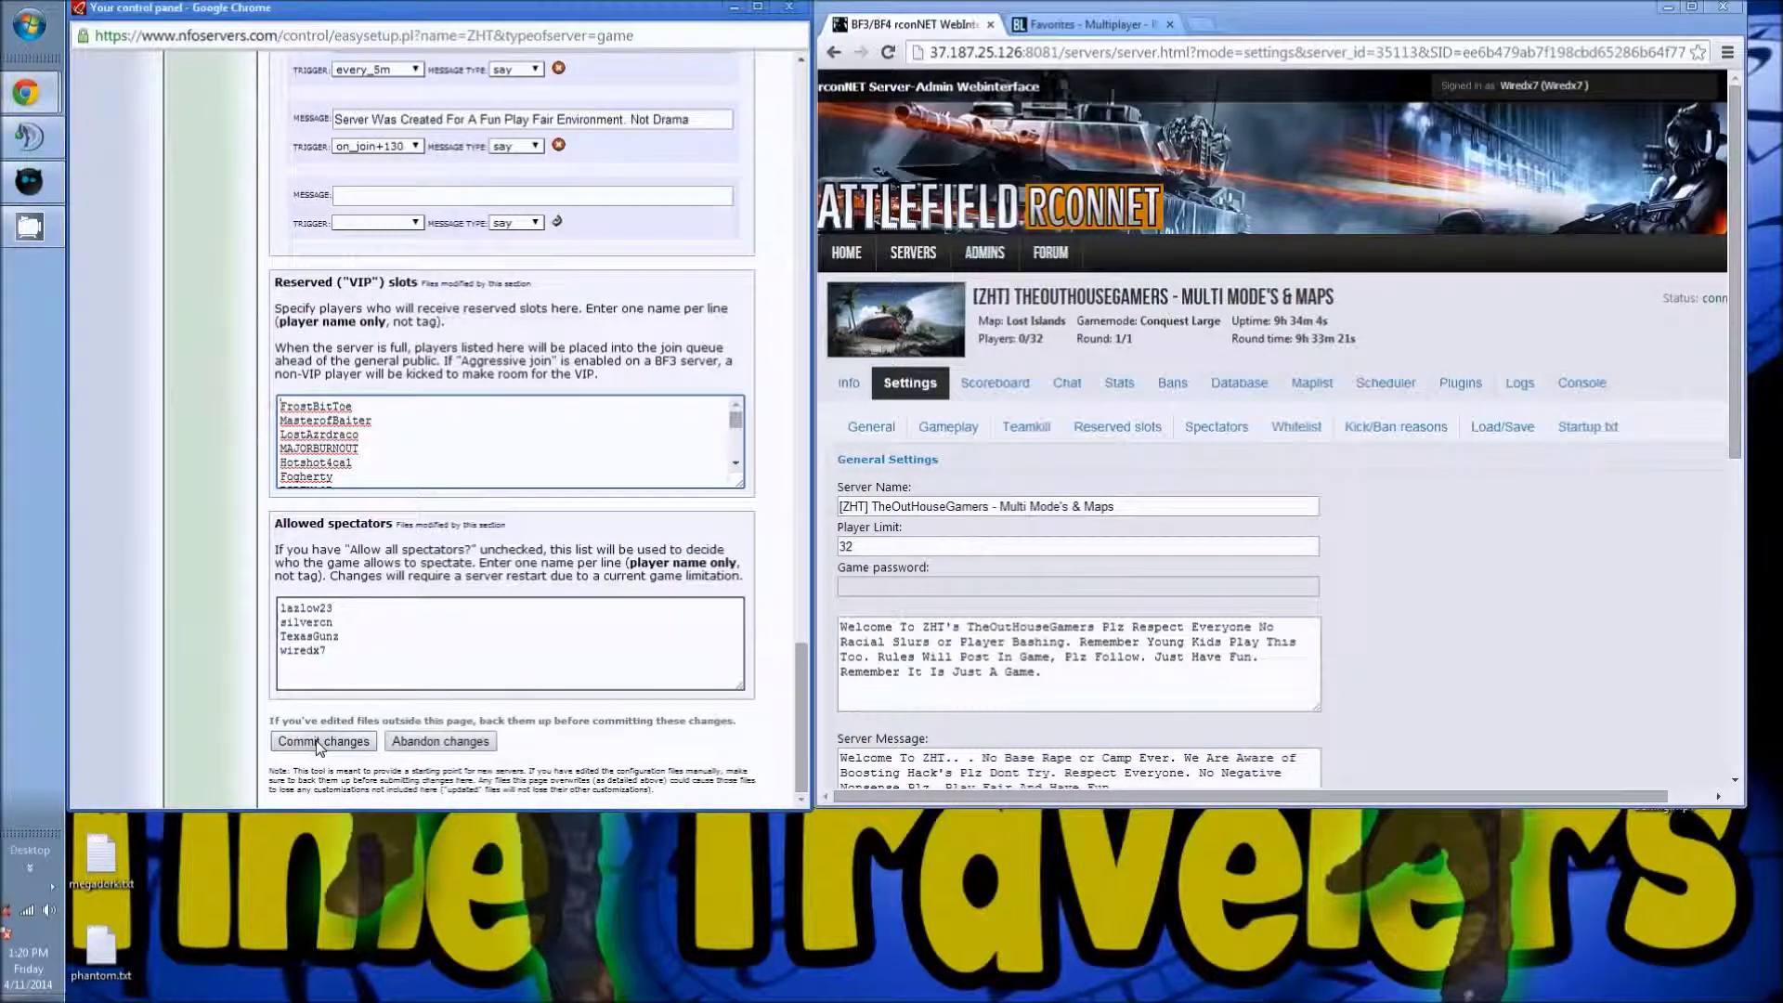
Step: Check the Battlelog favorites list, then examine rconNET's gameplay settings from the game options through to the idle timeout
left_click(1130, 26)
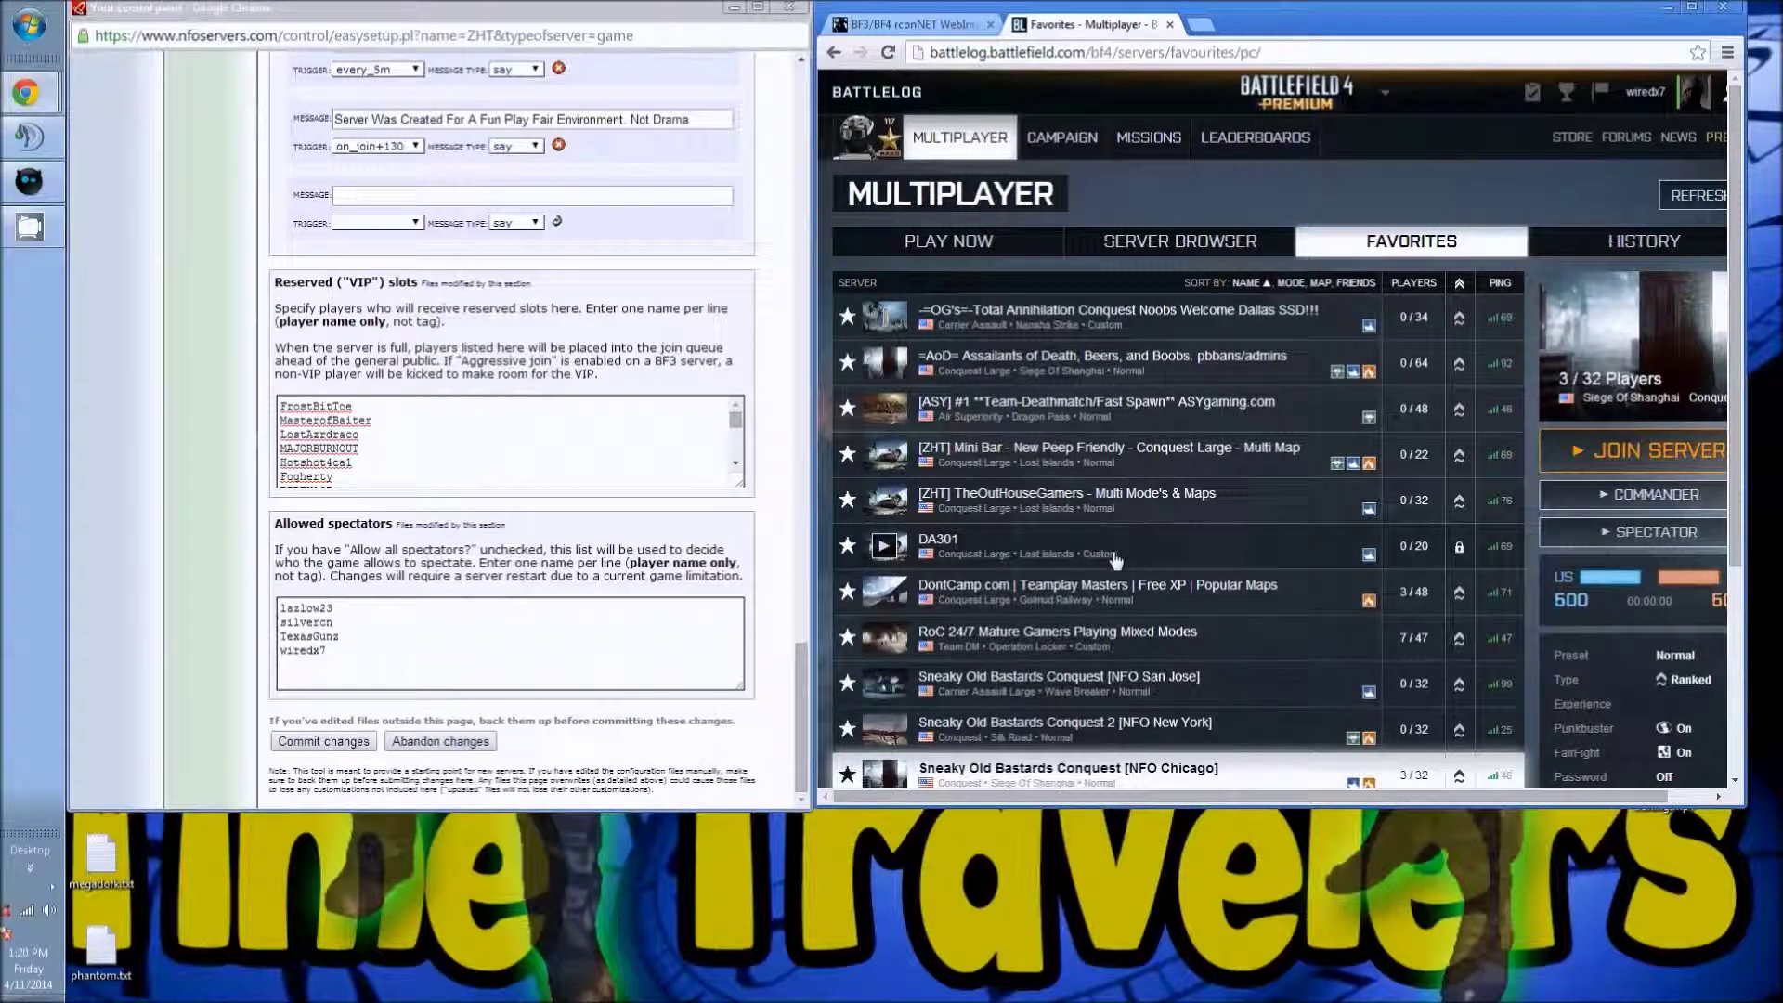
left_click(971, 27)
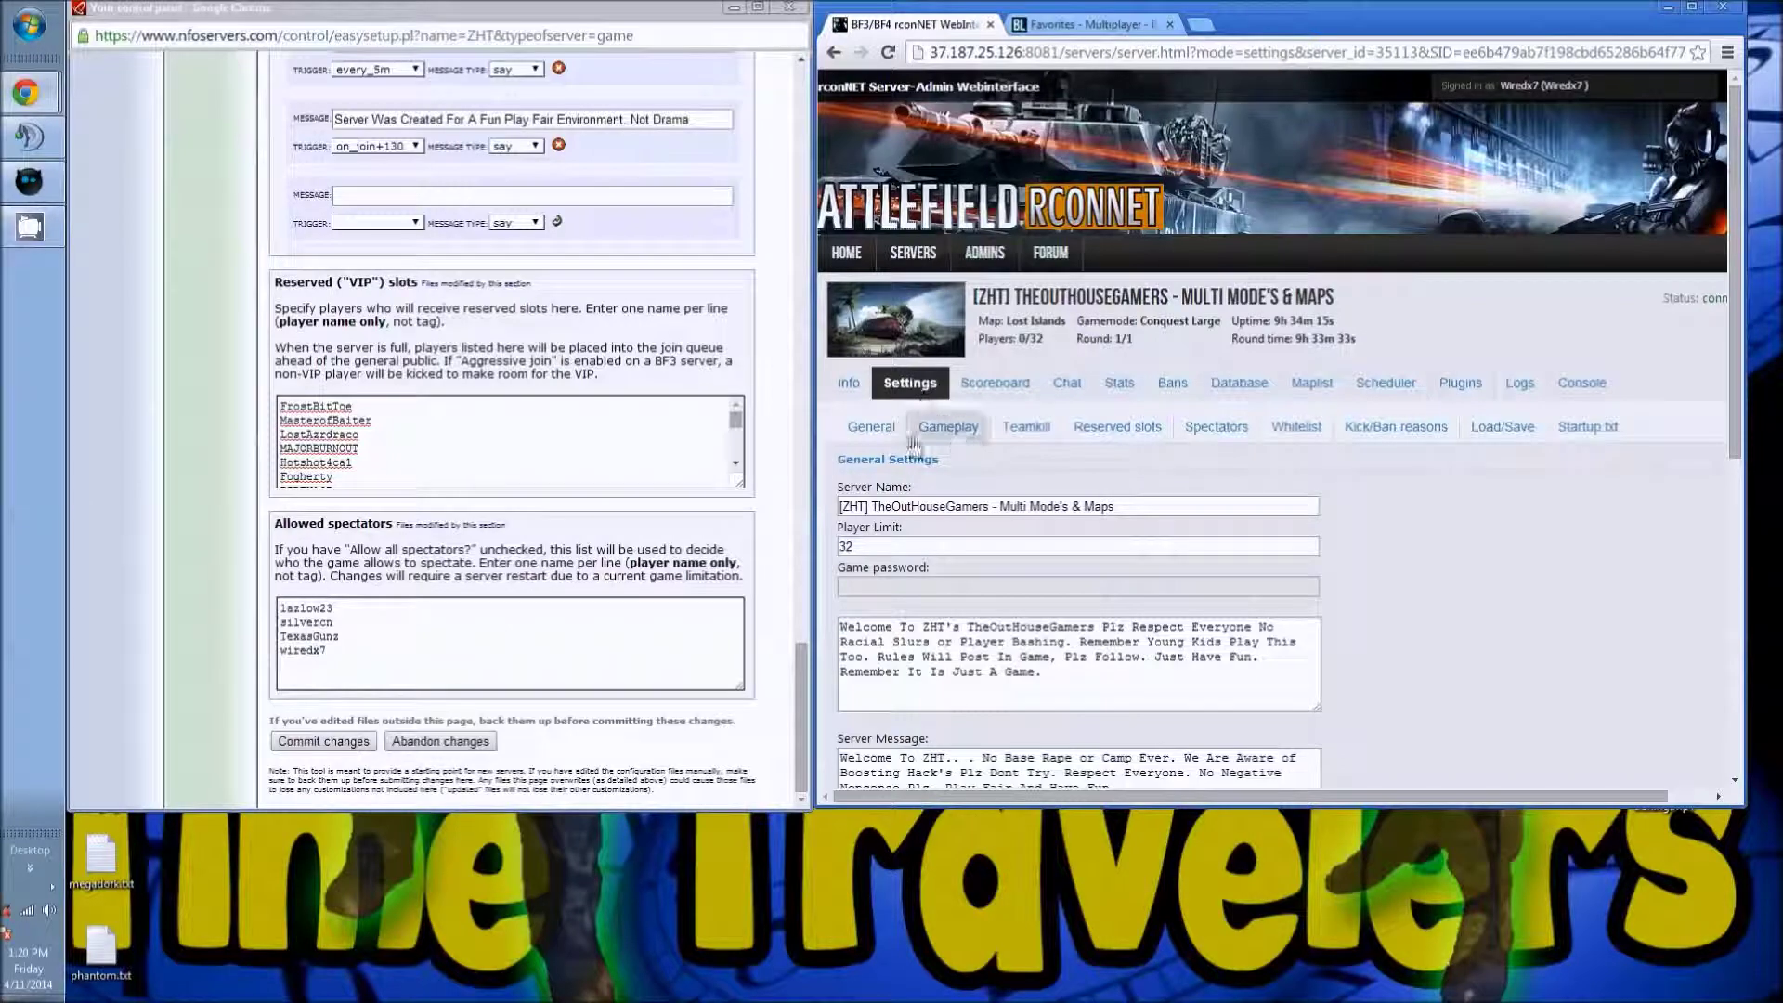
left_click(948, 427)
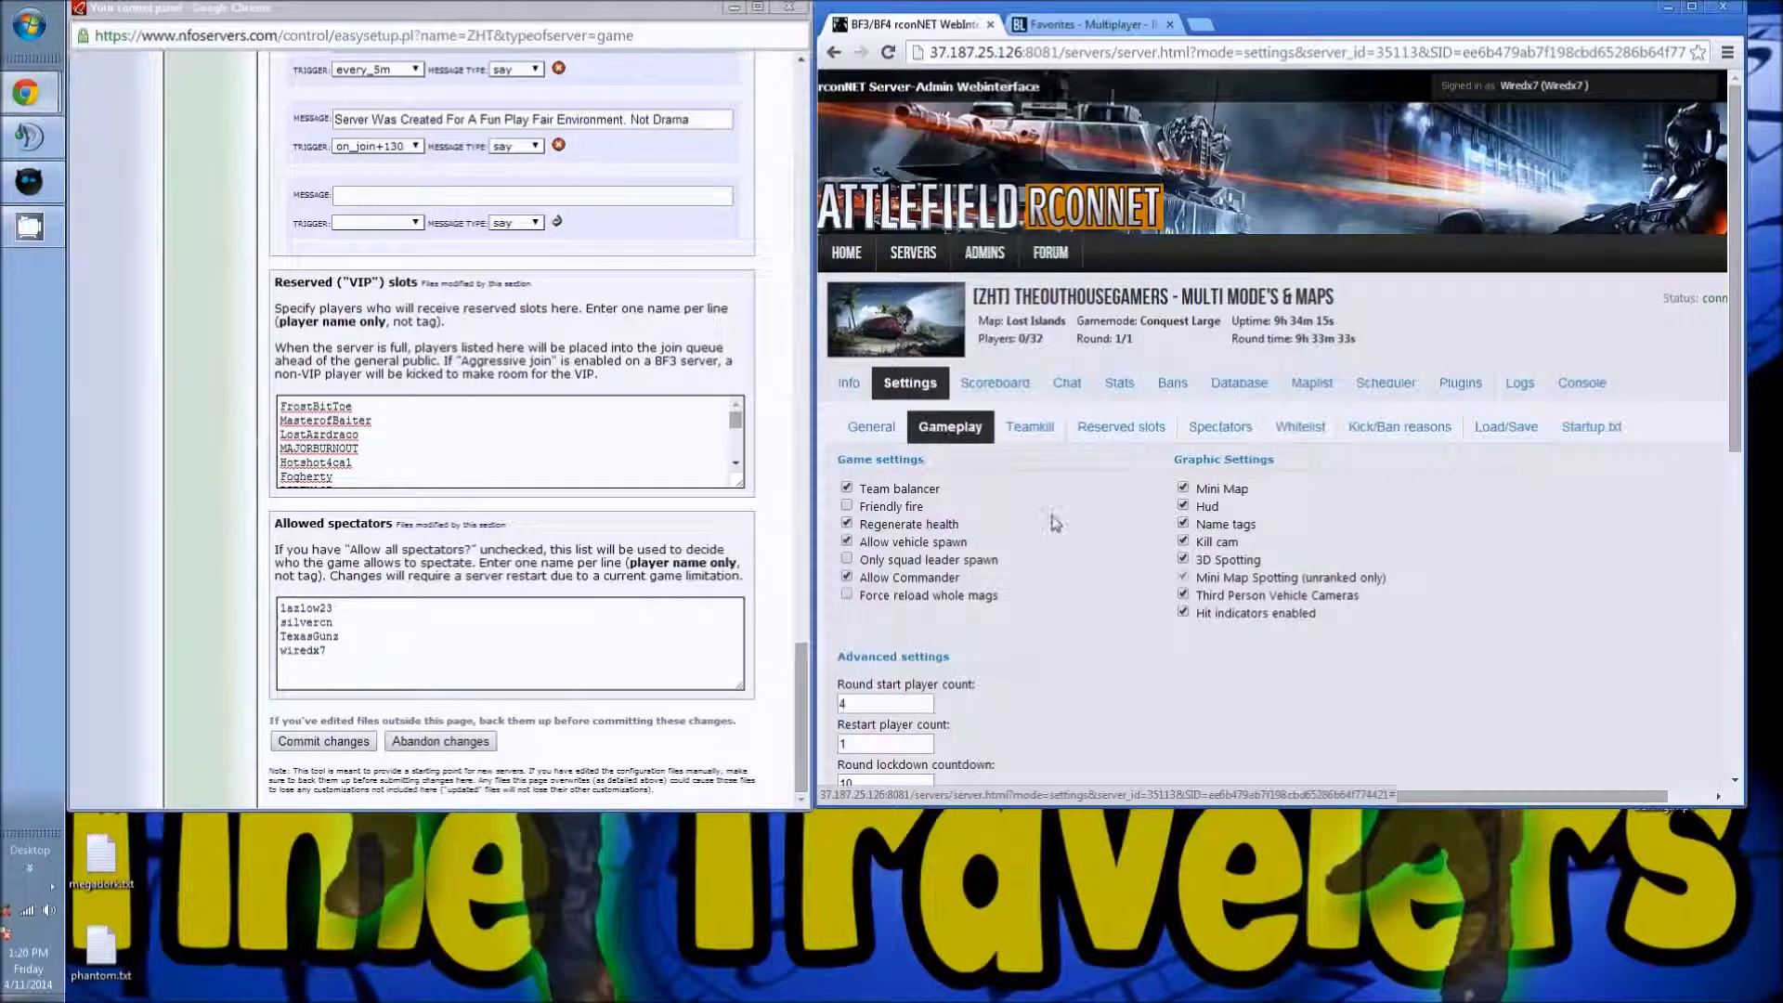
scroll(1054, 518, "down", 10)
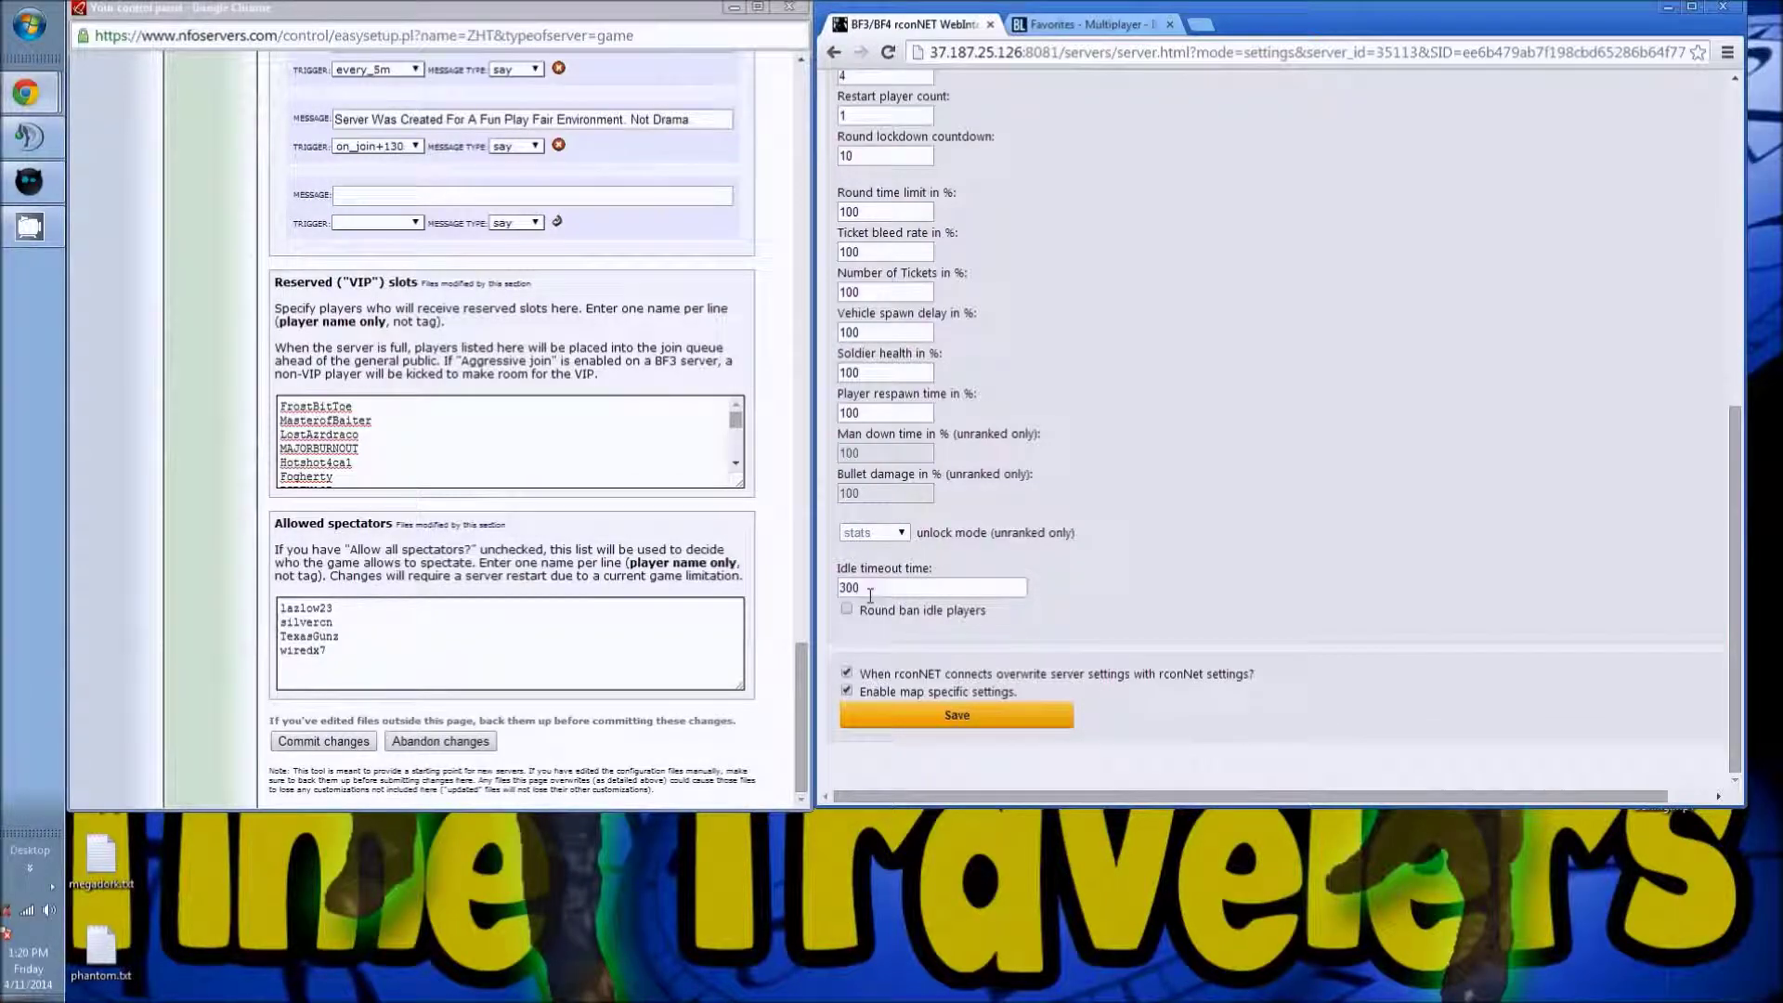
Step: Switch to Battlelog, open the server browser full screen and apply the filter for the server name da301
left_click(1096, 24)
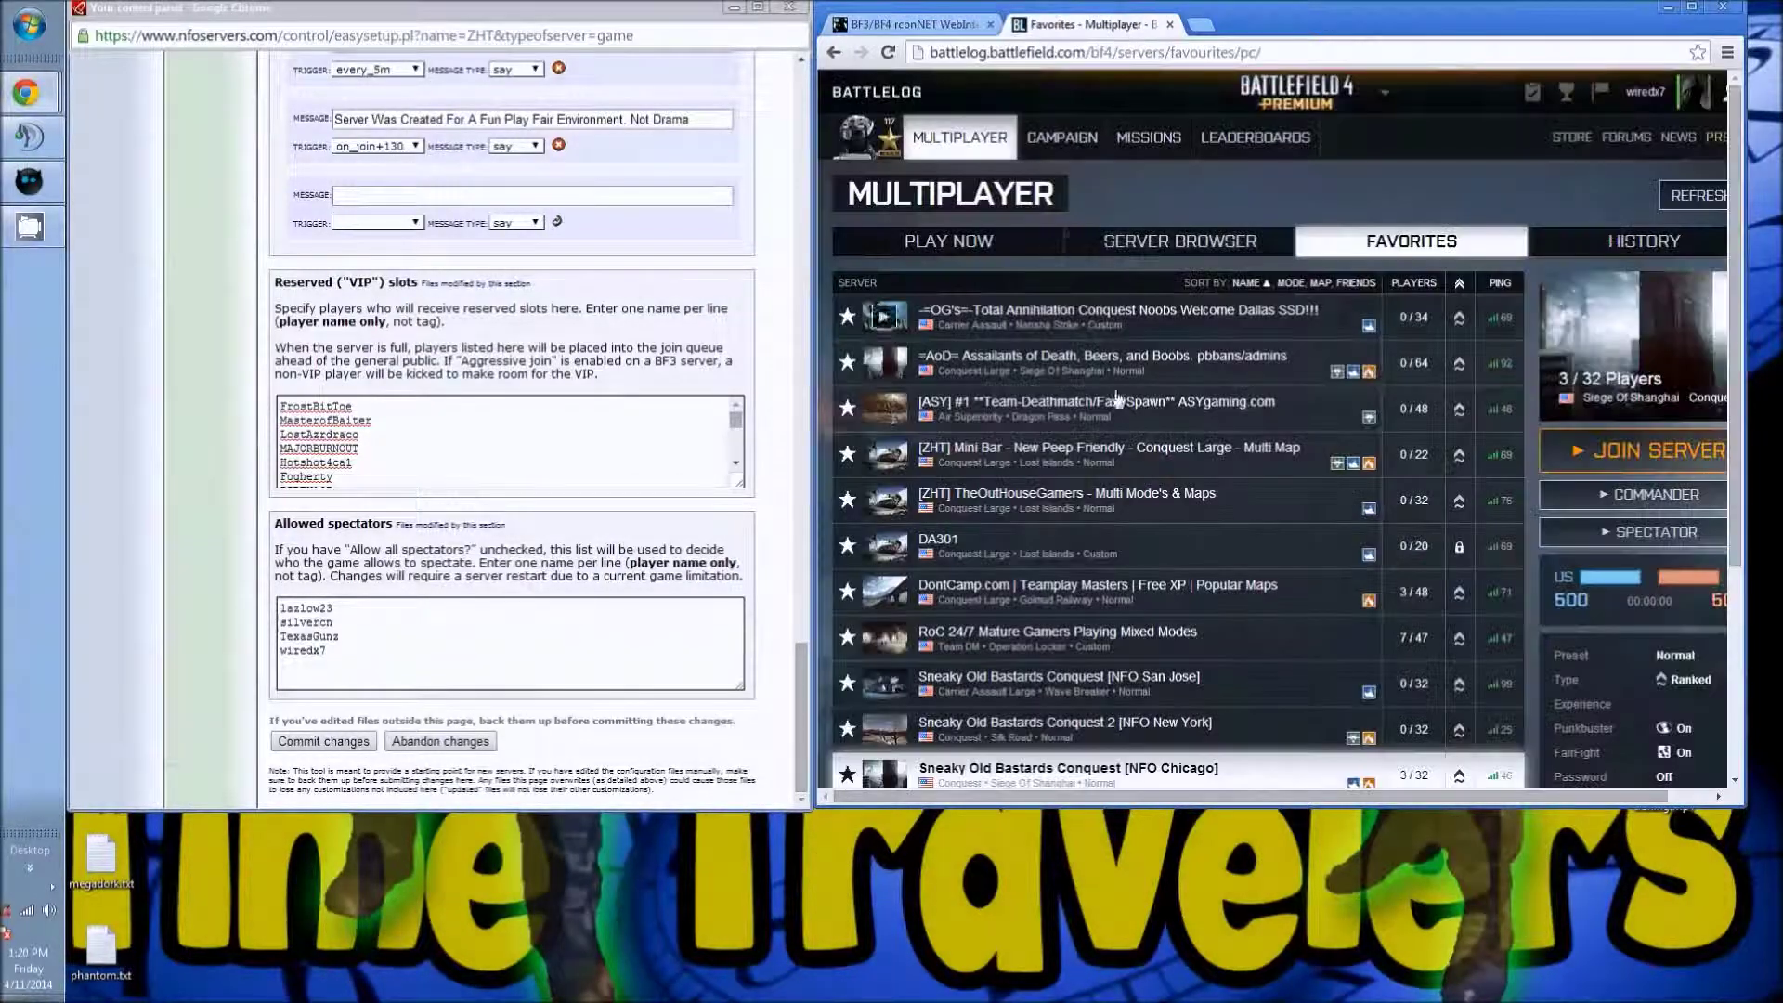
scroll(1088, 594, "down", 3)
scroll(1088, 595, "up", 3)
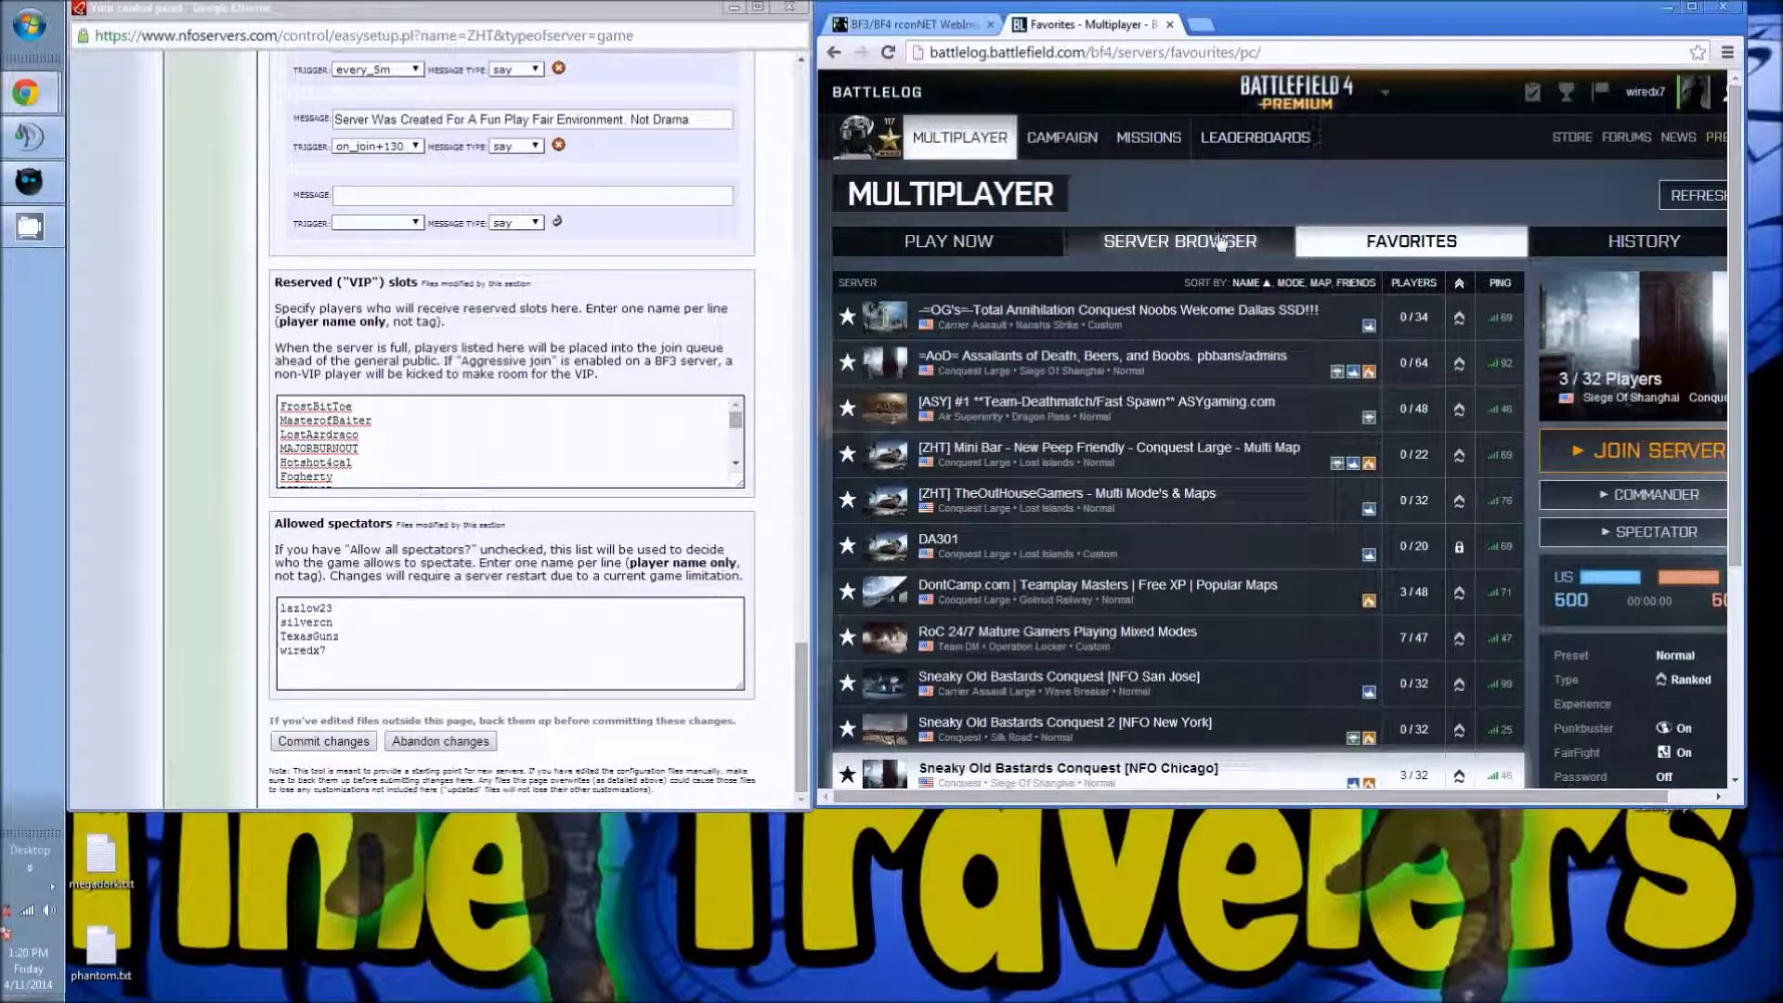
left_click(1068, 237)
key("super+Up")
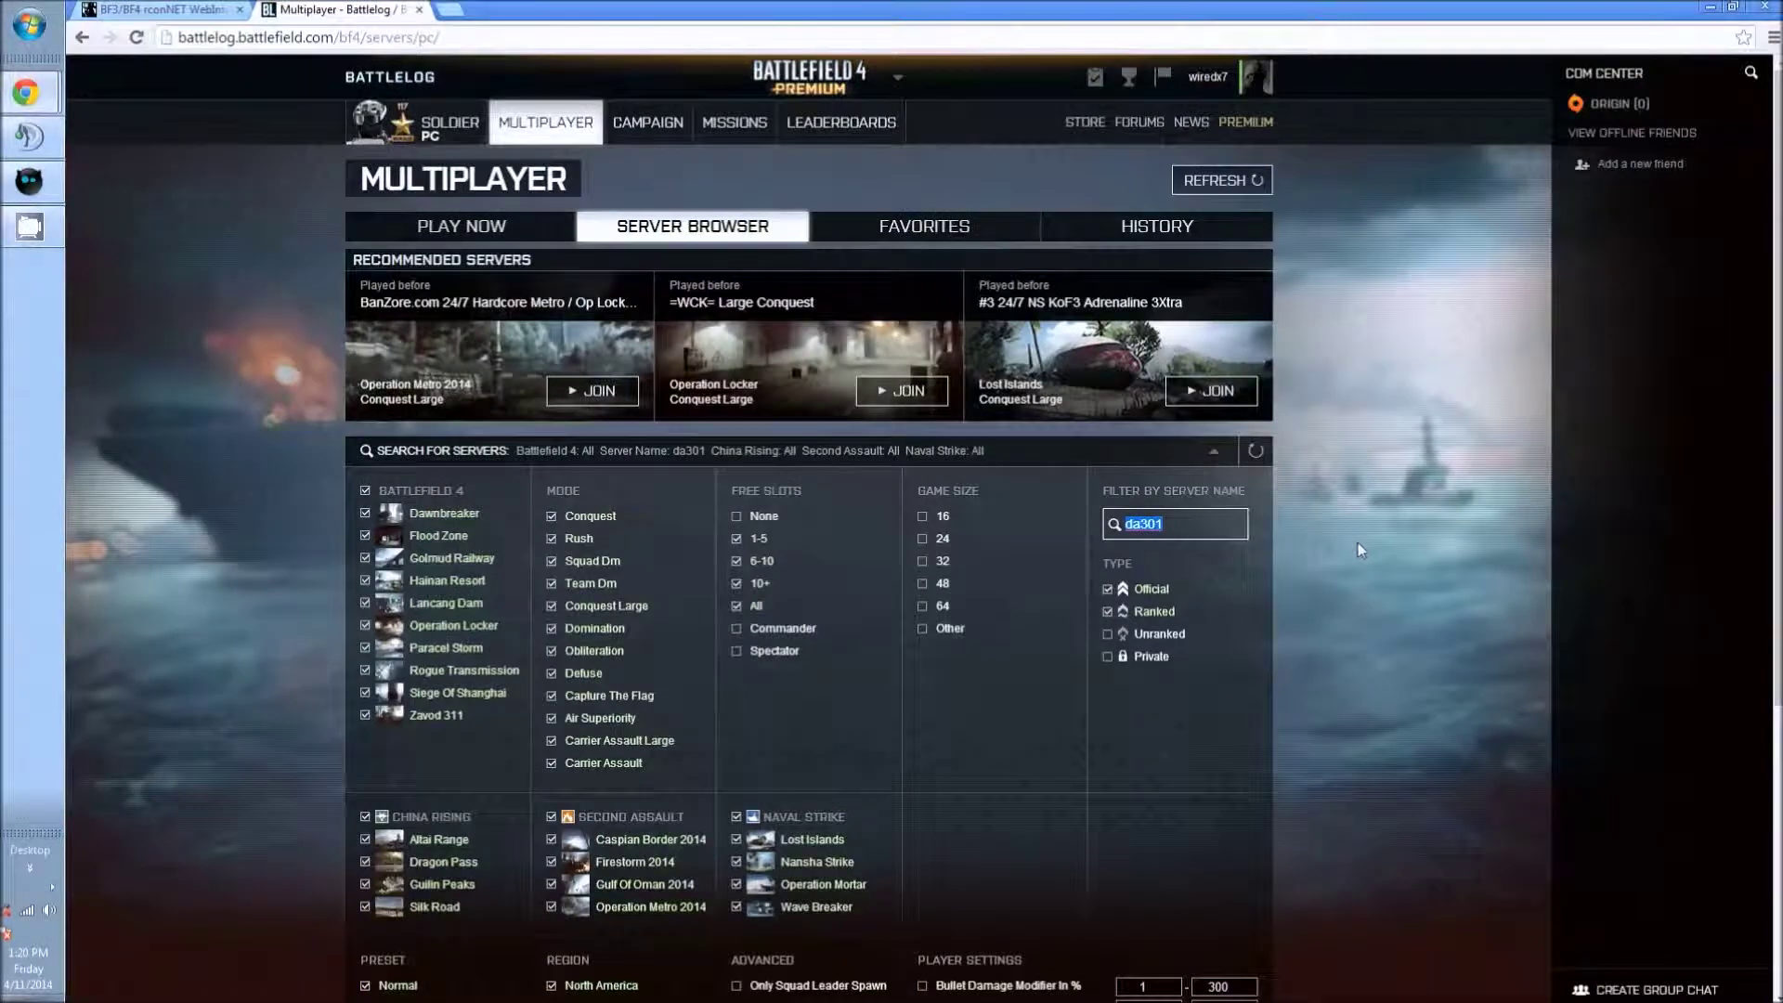
scroll(1224, 576, "down", 5)
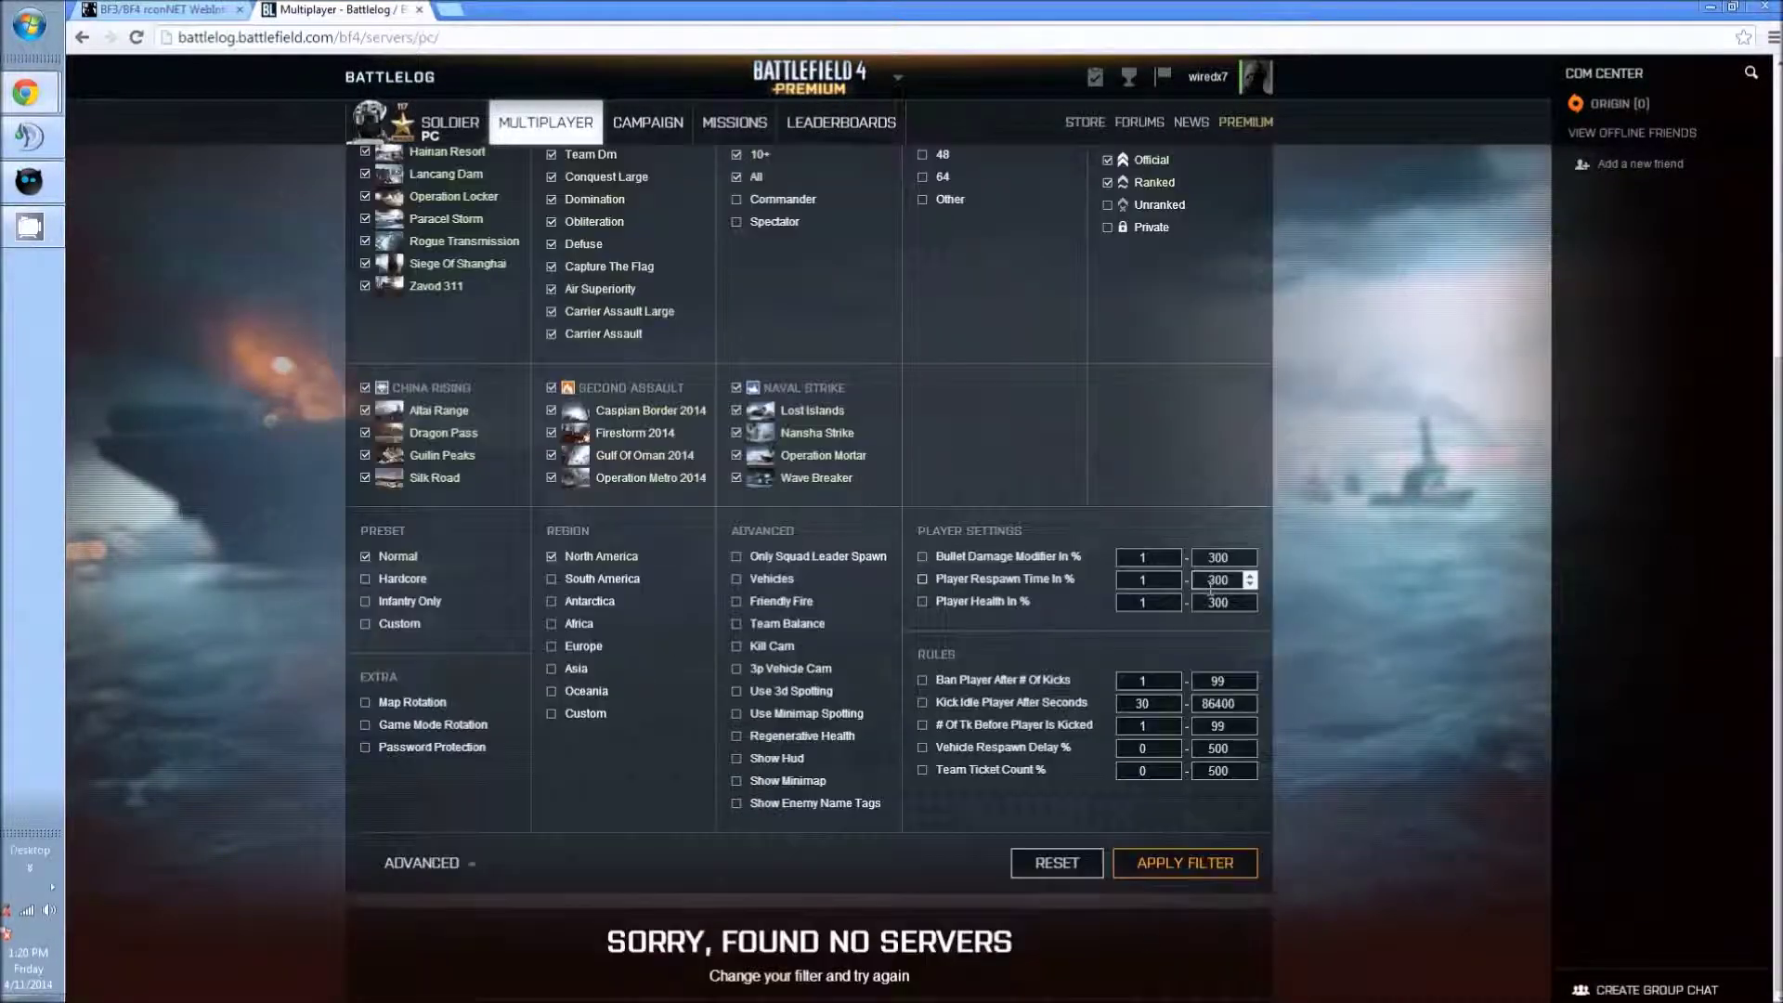
left_click(1152, 864)
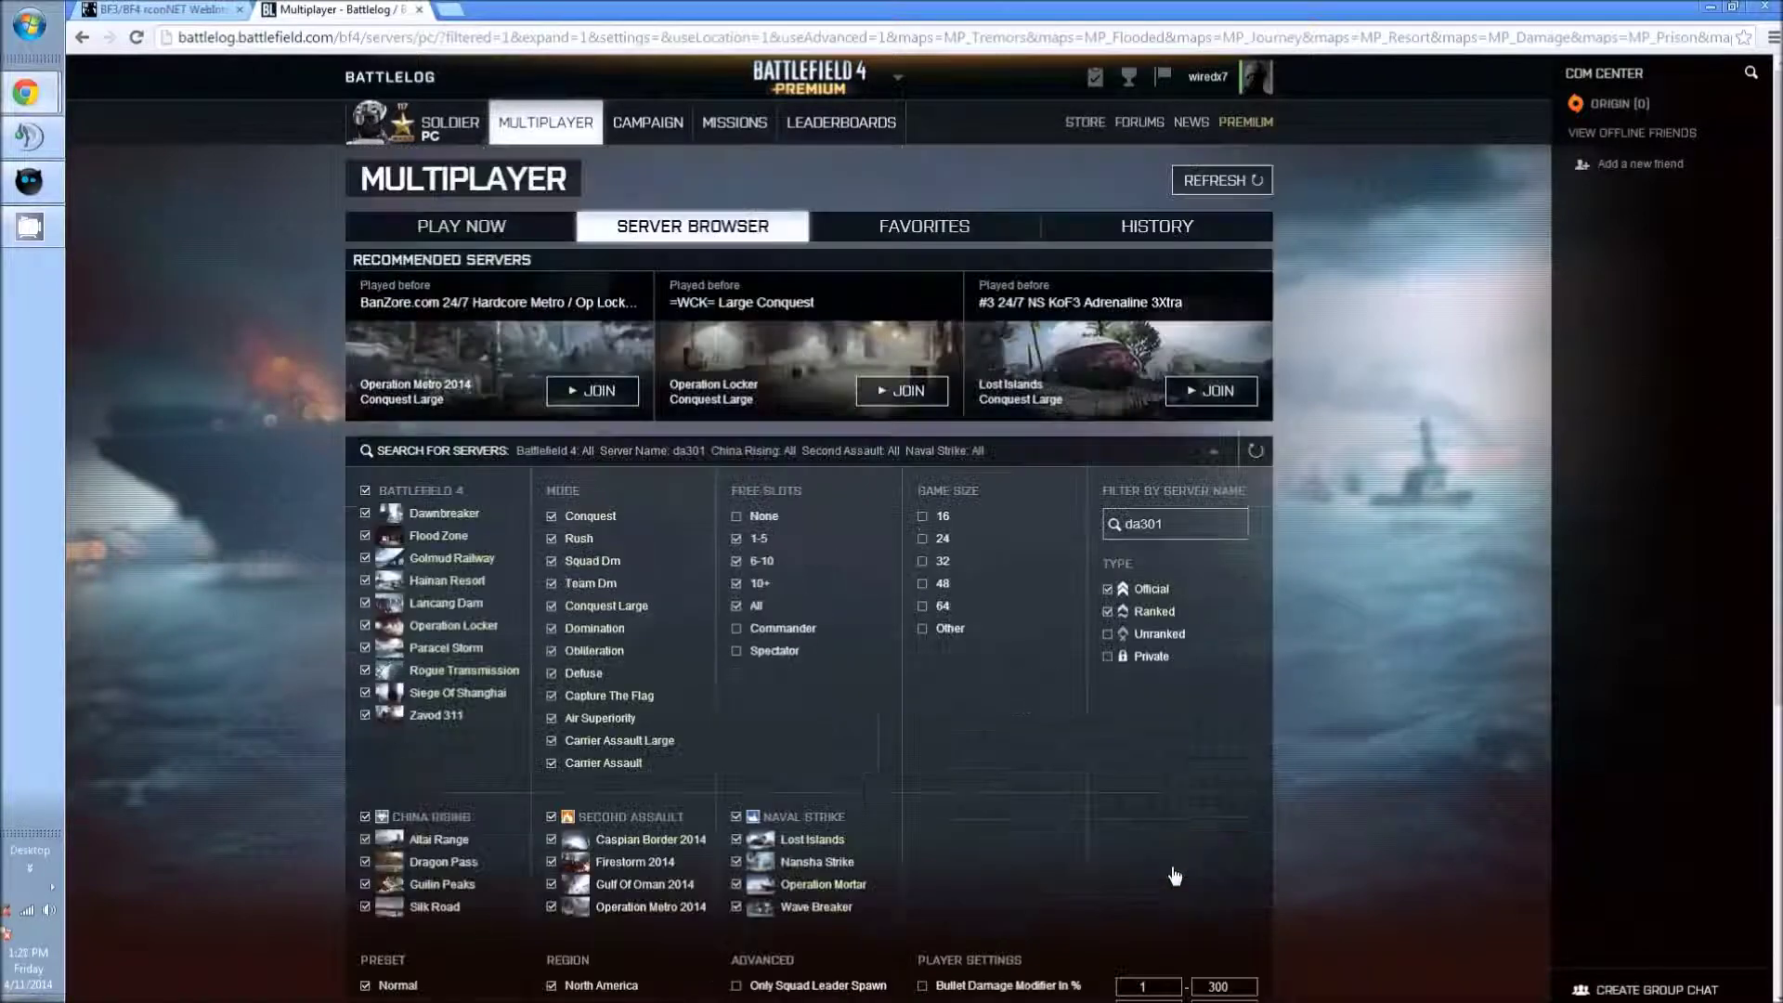
Step: Examine the server browser's filter options and check the DA301 server's details among the favorites
scroll(1139, 823, "down", 4)
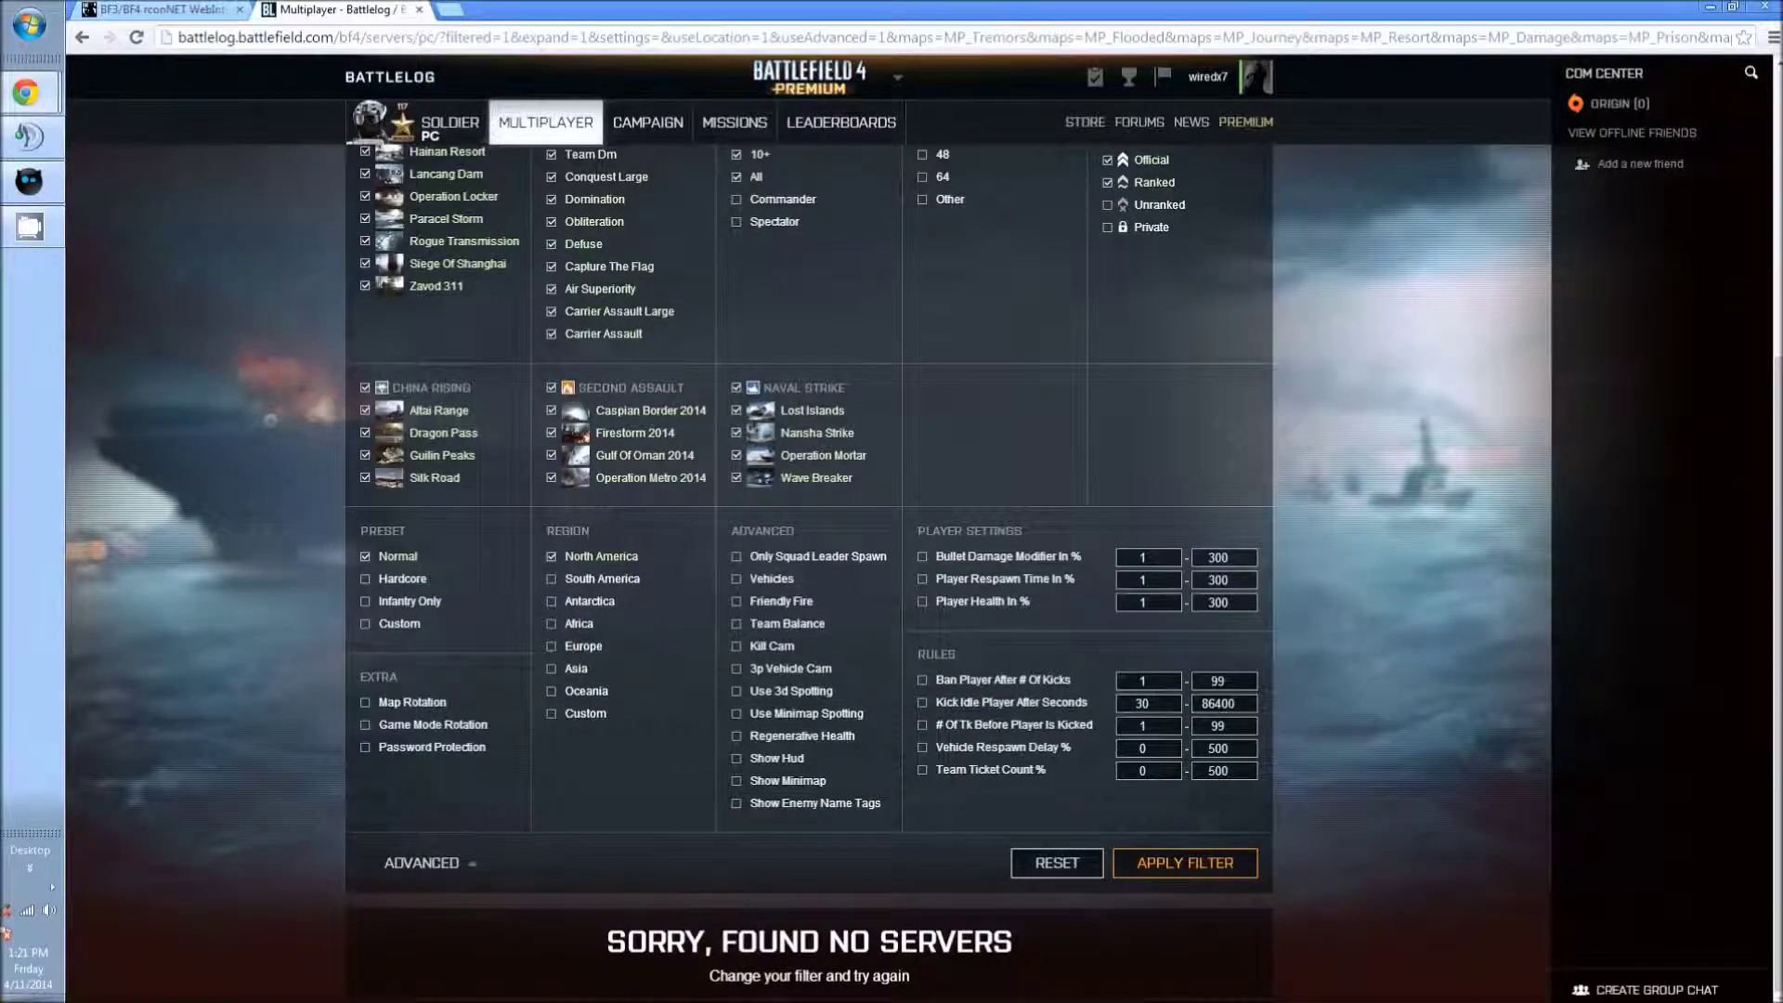
scroll(912, 812, "up", 4)
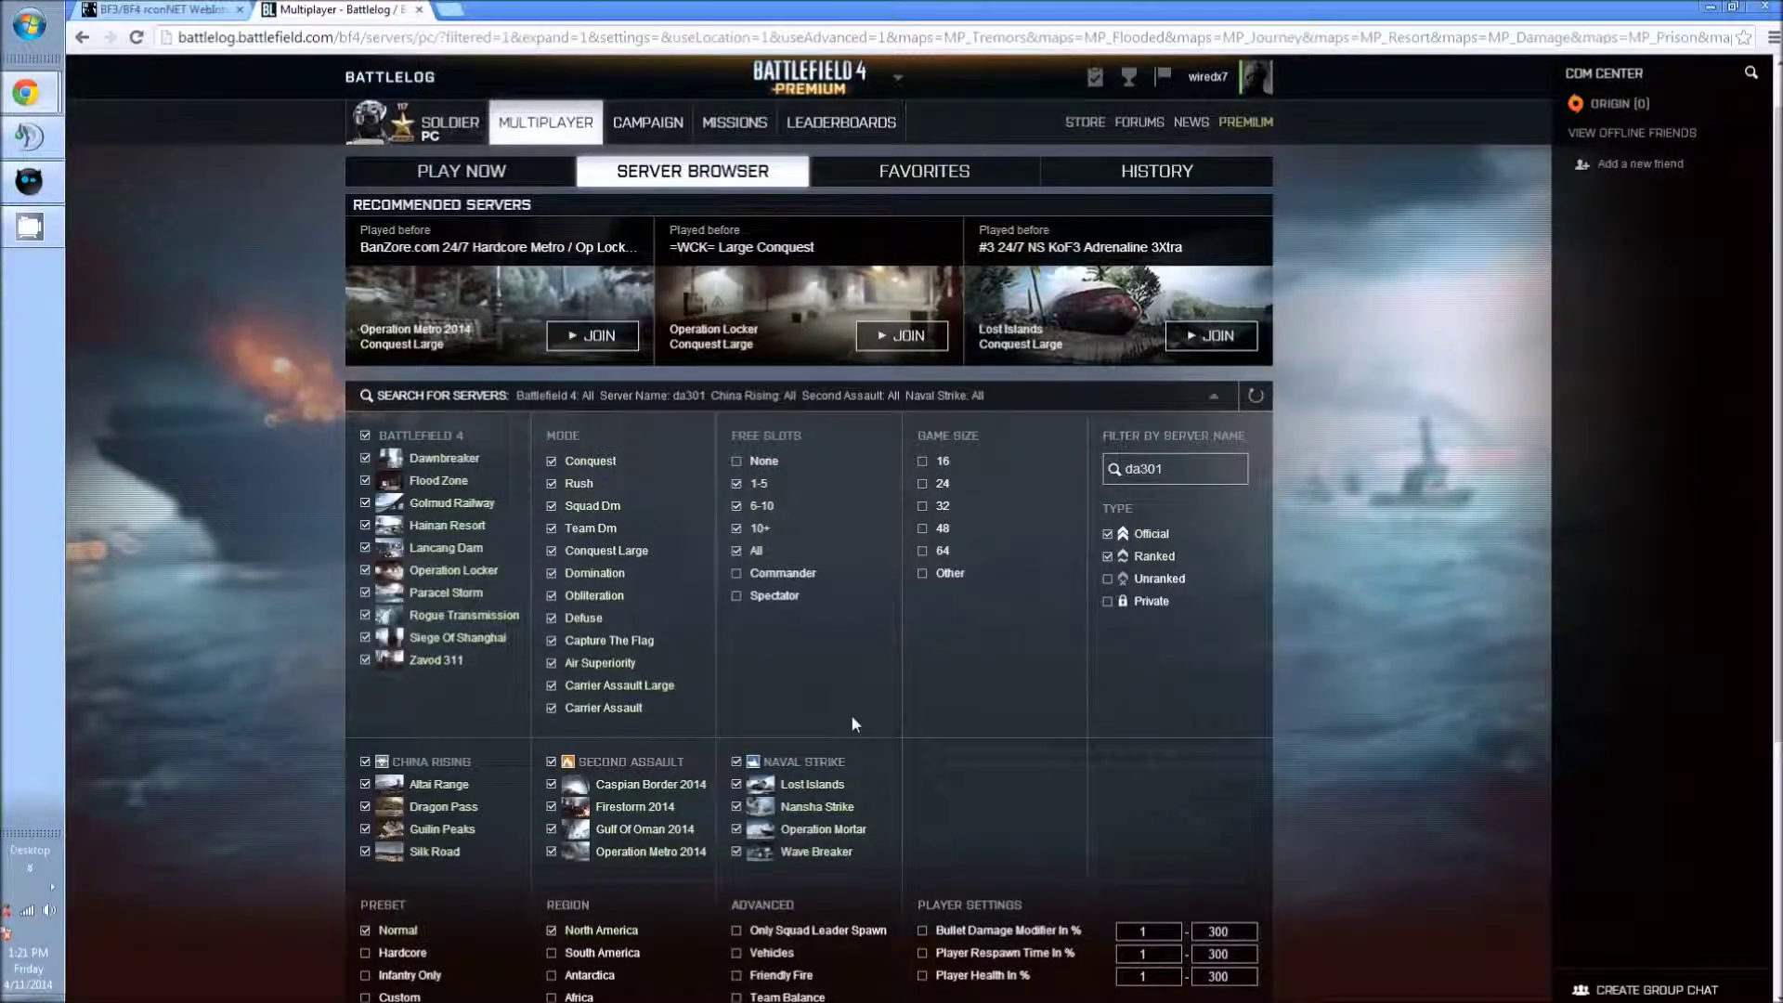
left_click(904, 175)
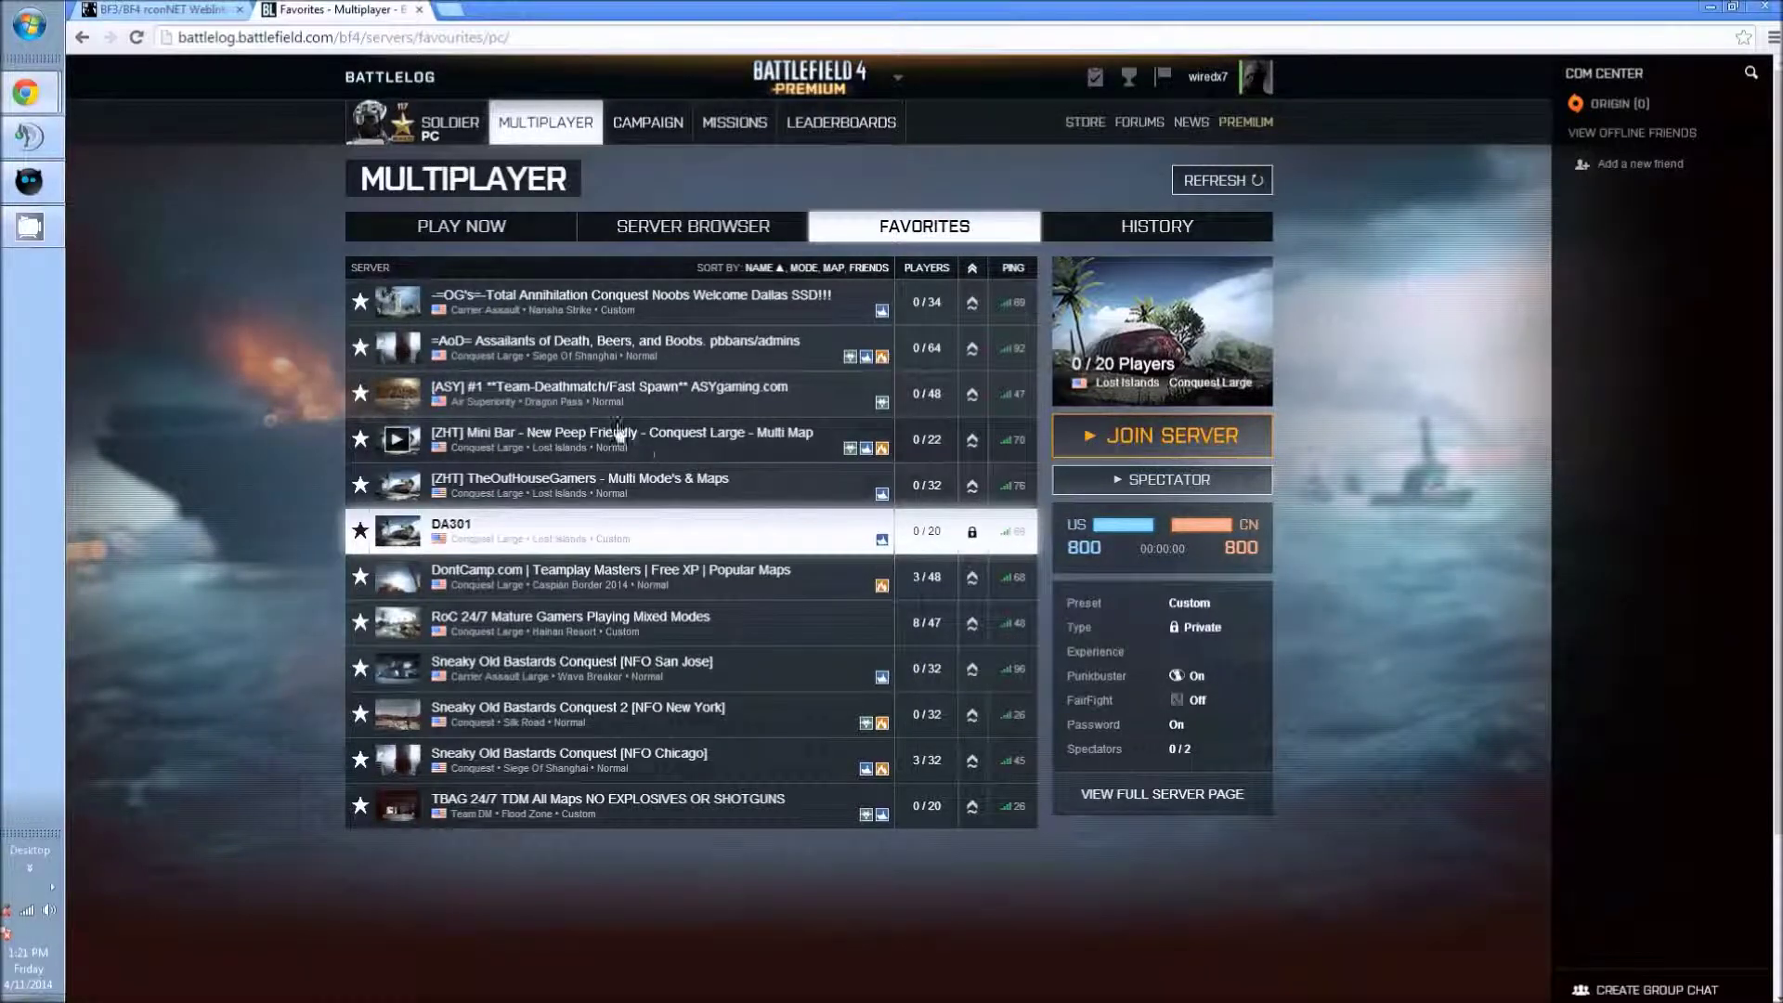
left_click(693, 226)
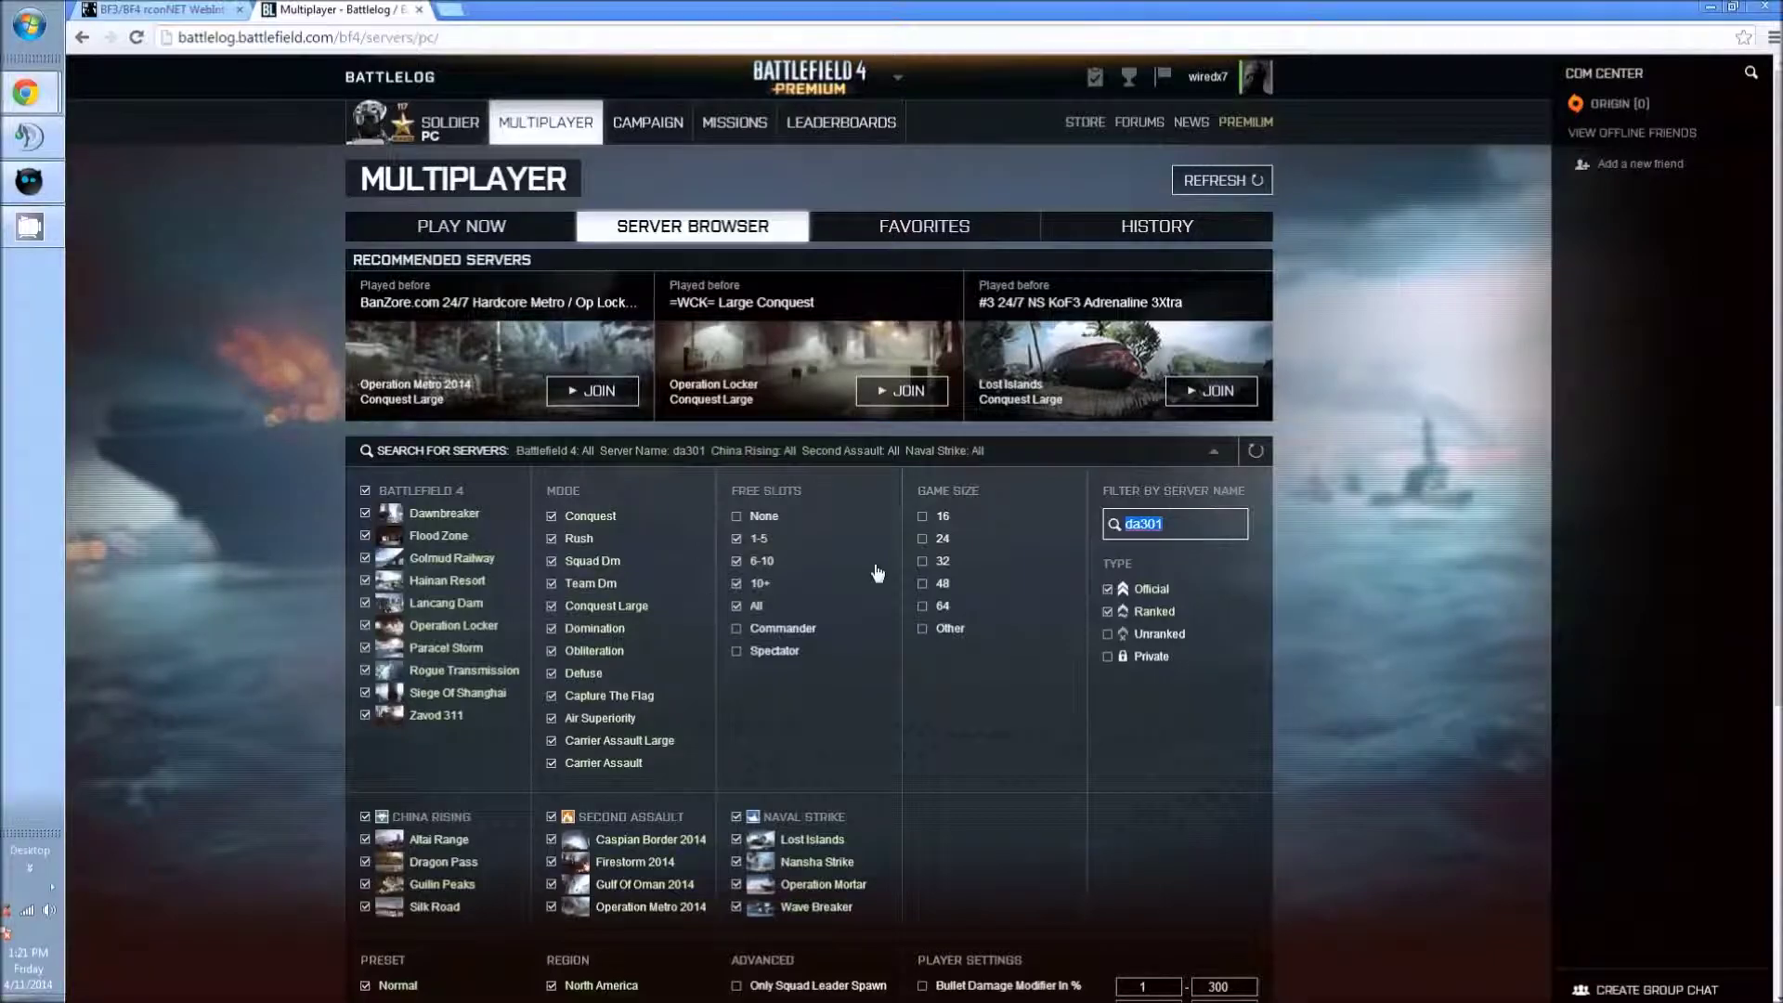
Step: Return to rconNET, bring Procon back beside it and review rconNET's options for loading and saving settings presets
key("ctrl+Tab")
scroll(882, 520, "up", 4)
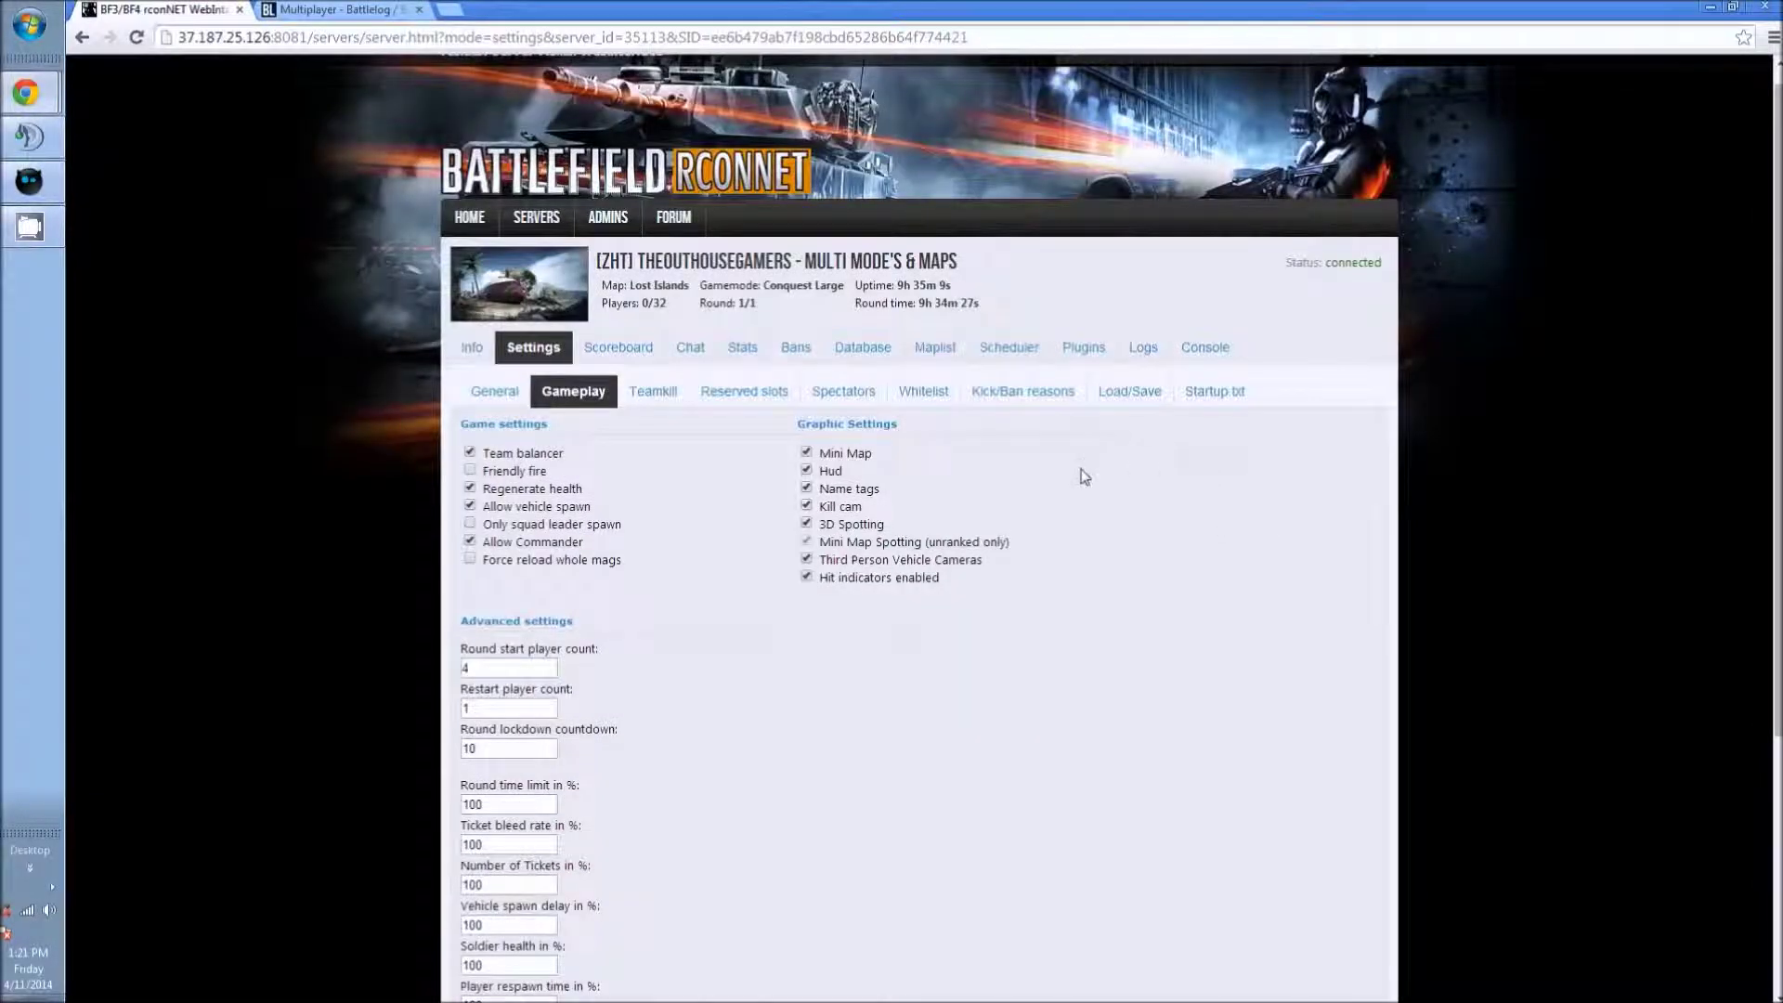
left_click(1129, 395)
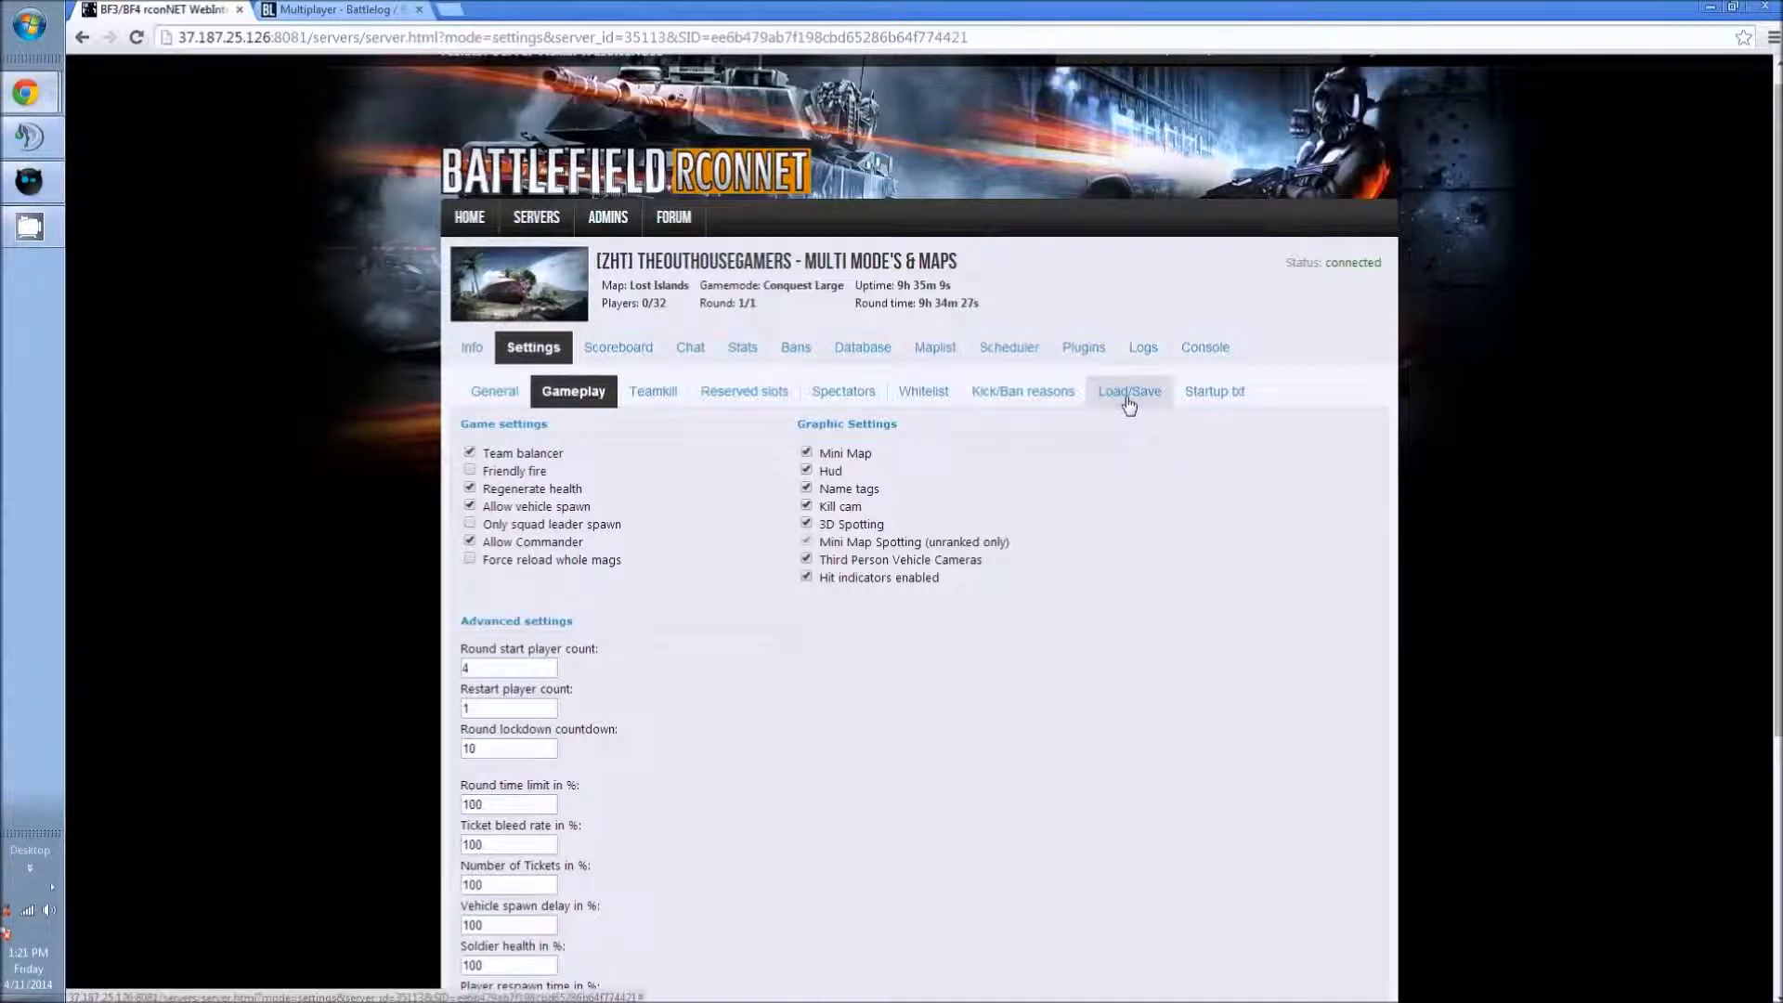
left_click(1733, 8)
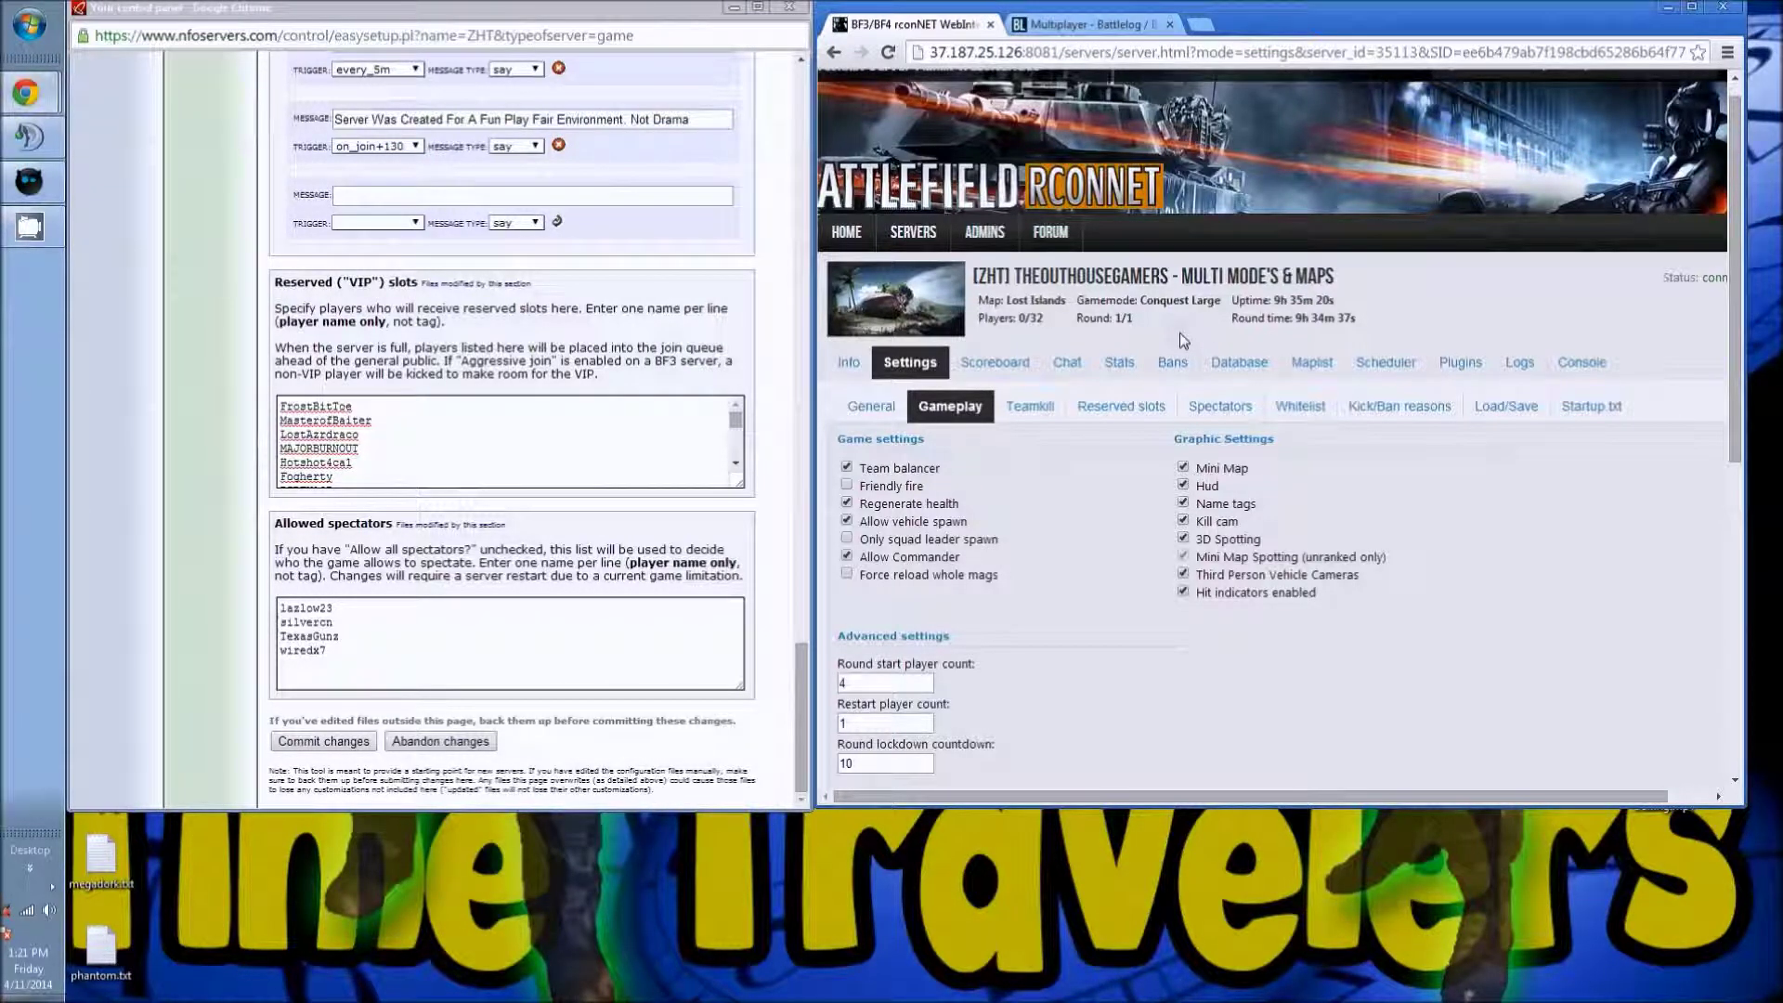
left_click(50, 187)
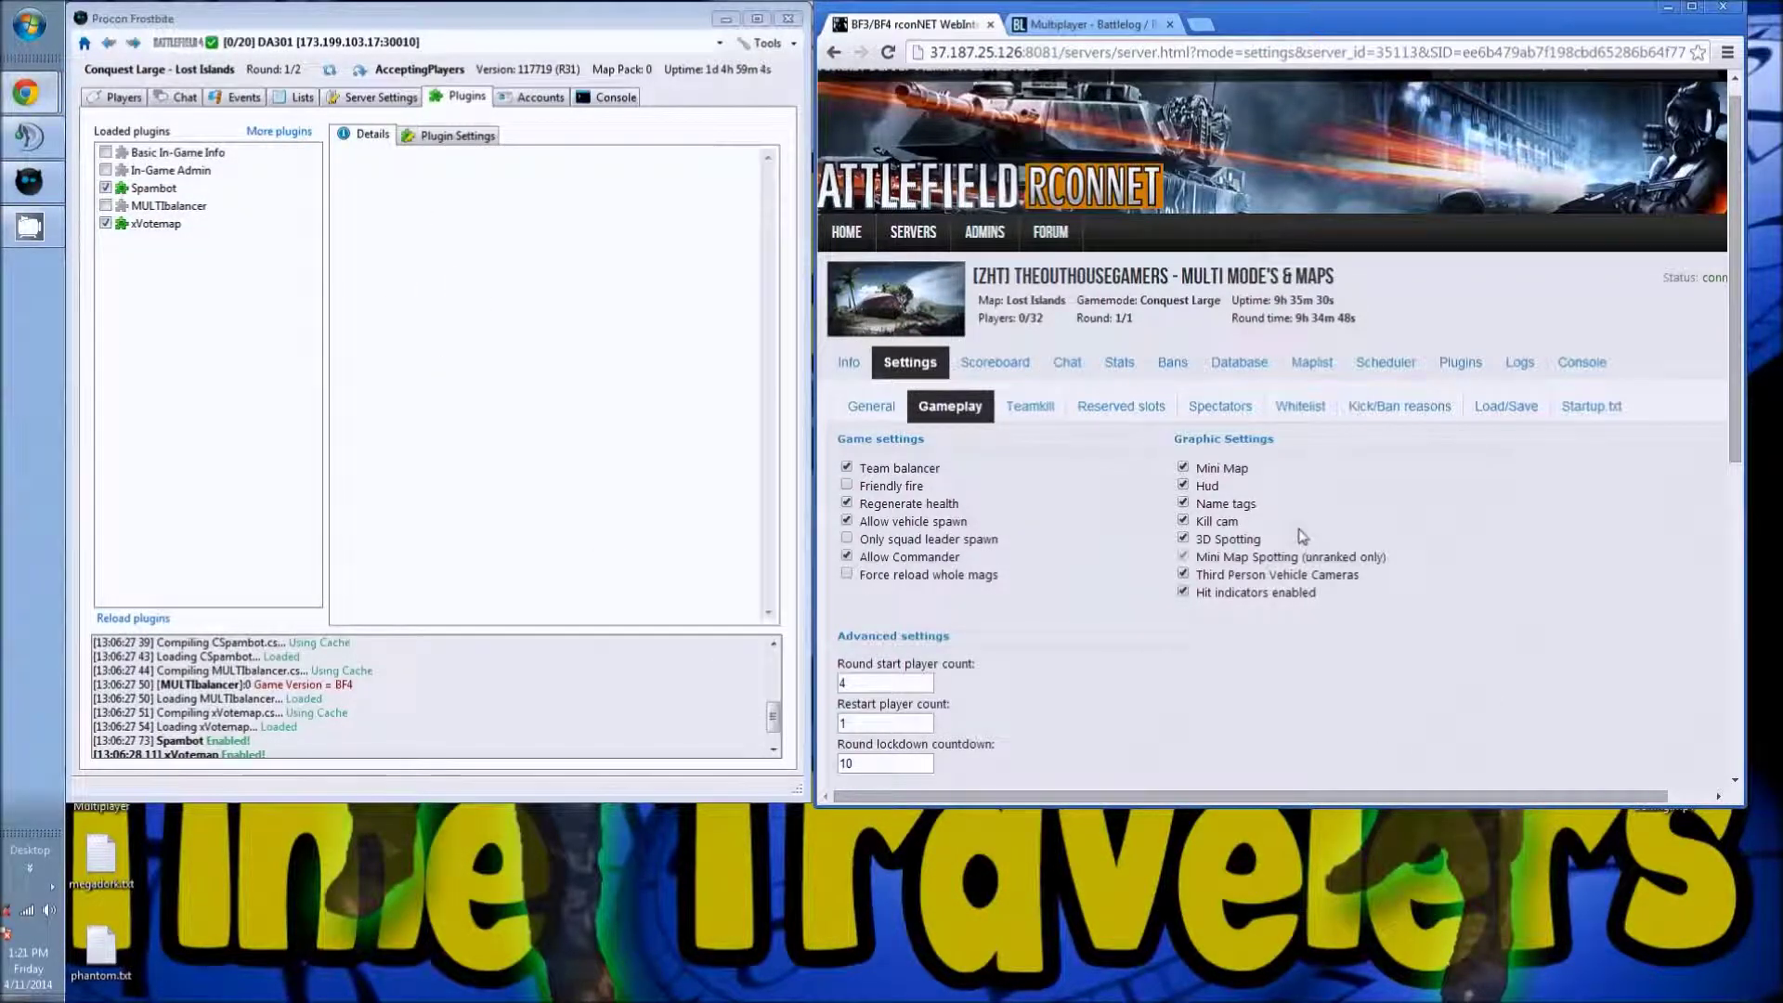
left_click(1509, 408)
scroll(1393, 576, "down", 1)
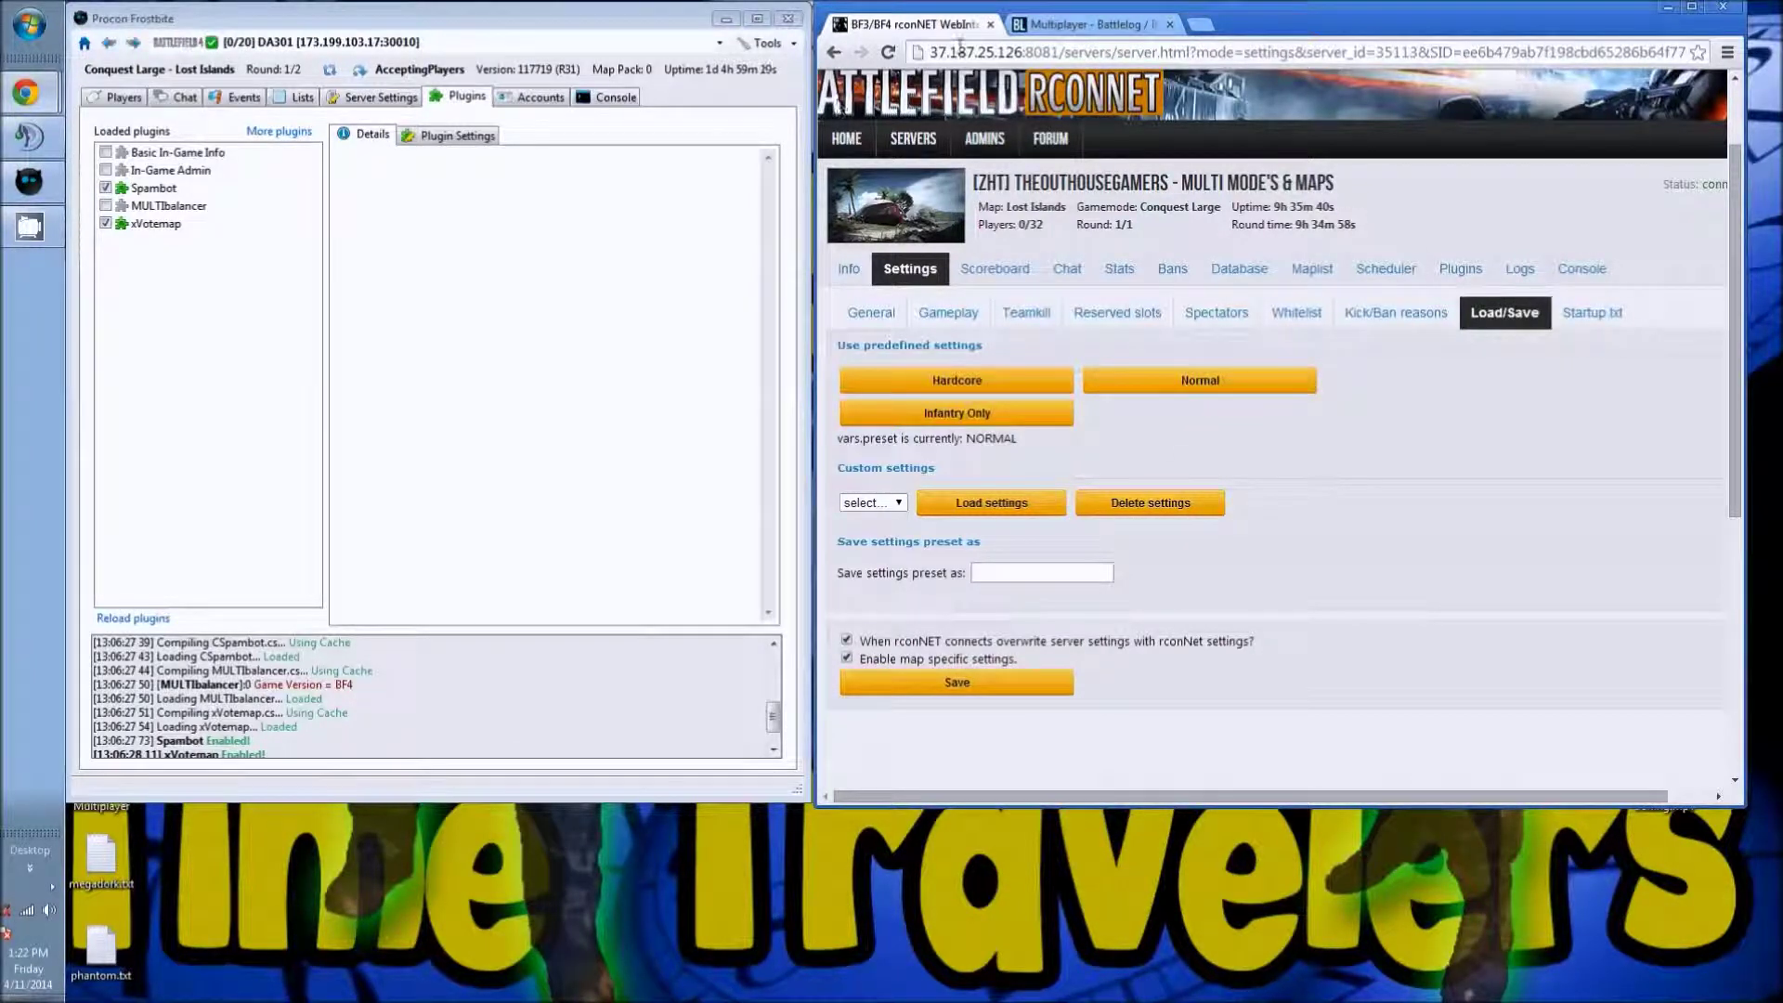
Step: Switch to Procon and view its server settings: the Config Generator, Team killing and Configuration sections
left_click(369, 97)
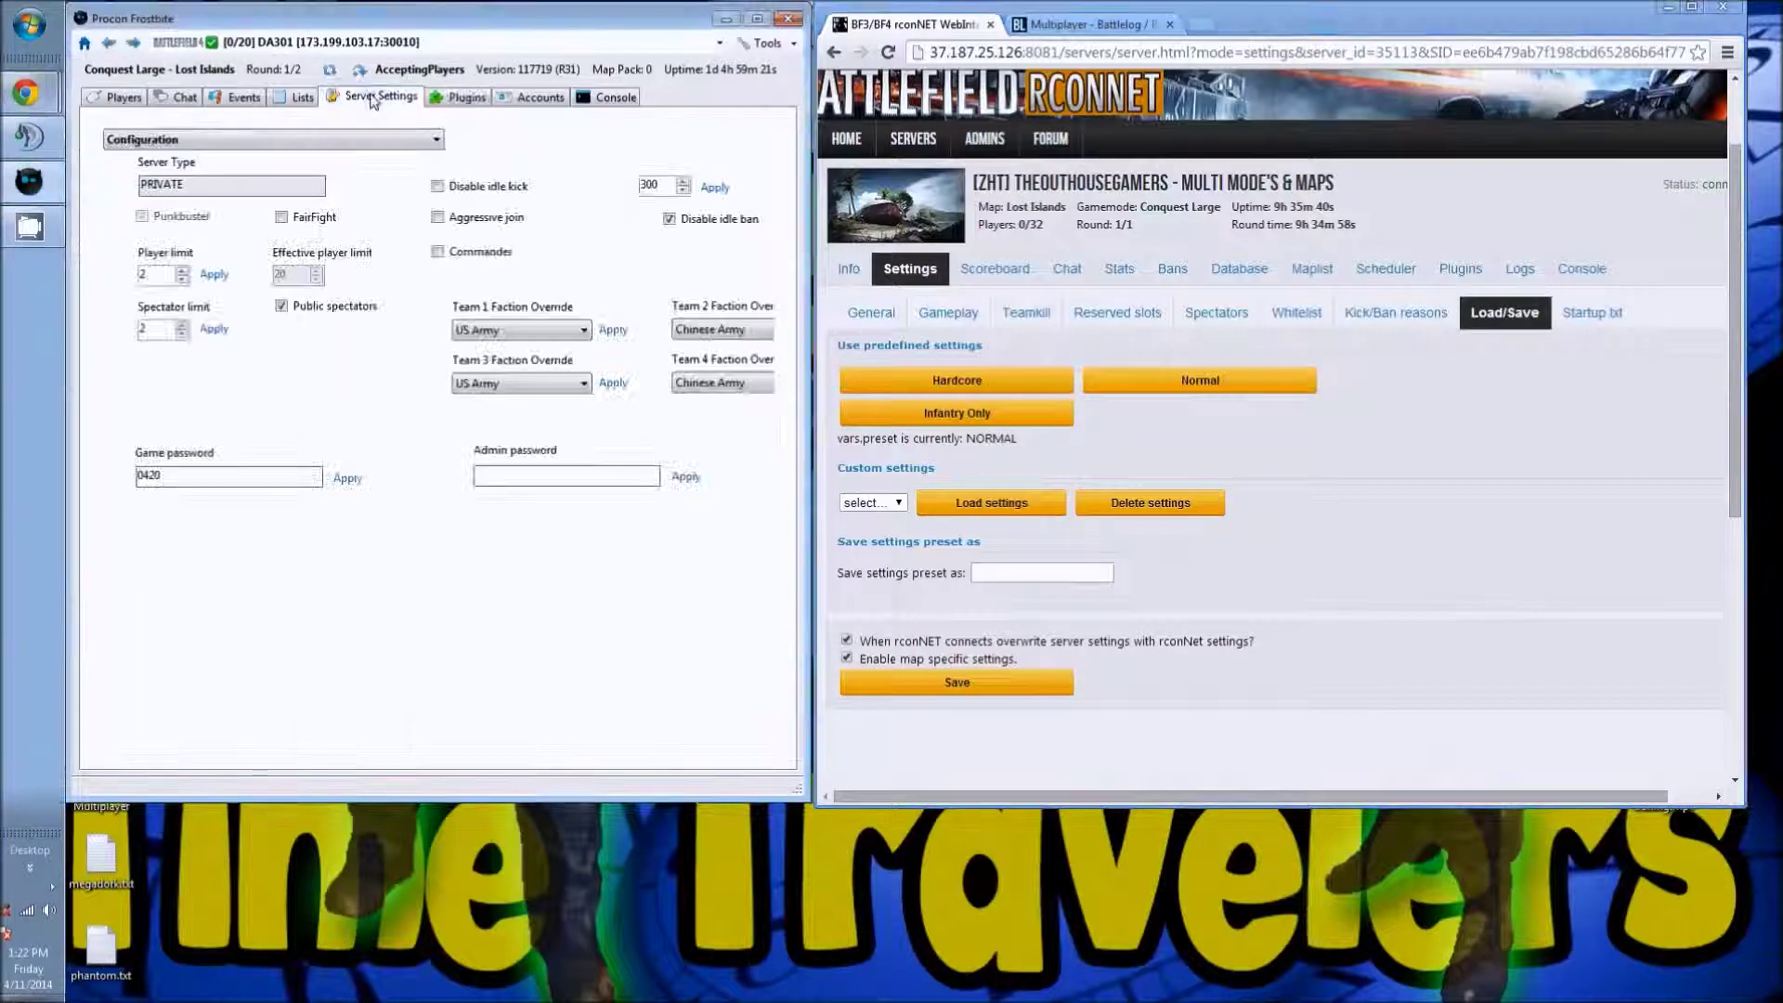
left_click(316, 140)
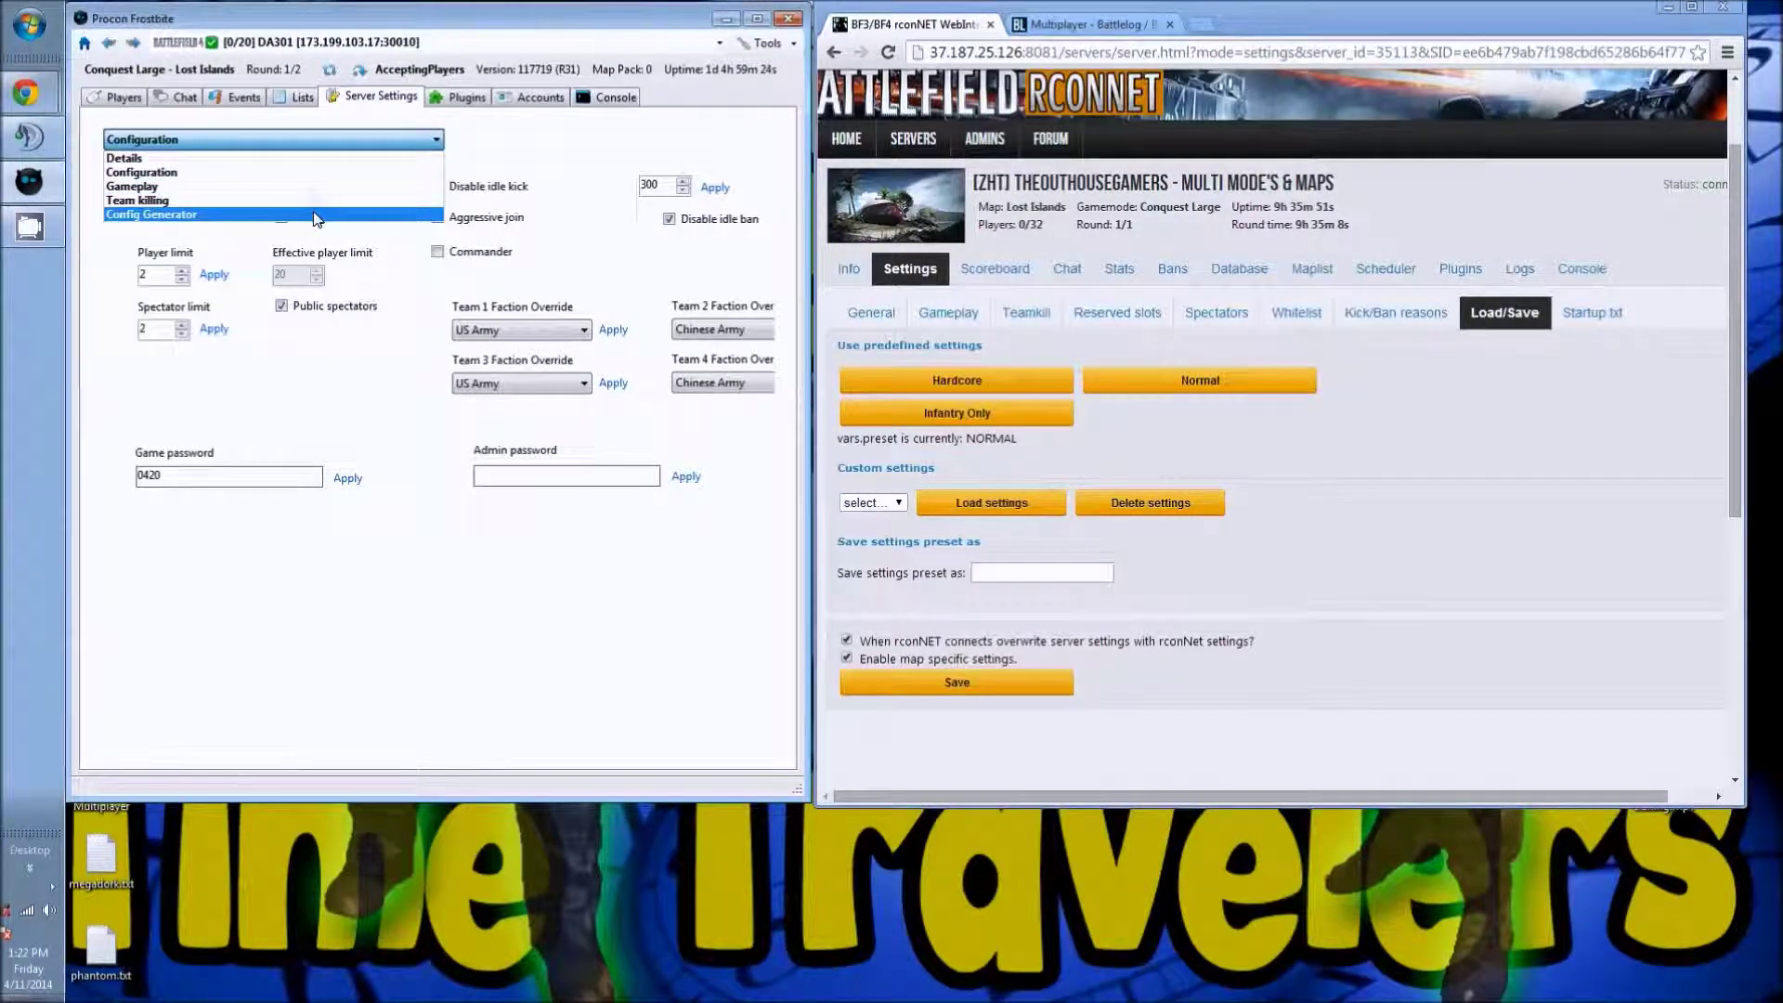
left_click(316, 215)
left_click(423, 140)
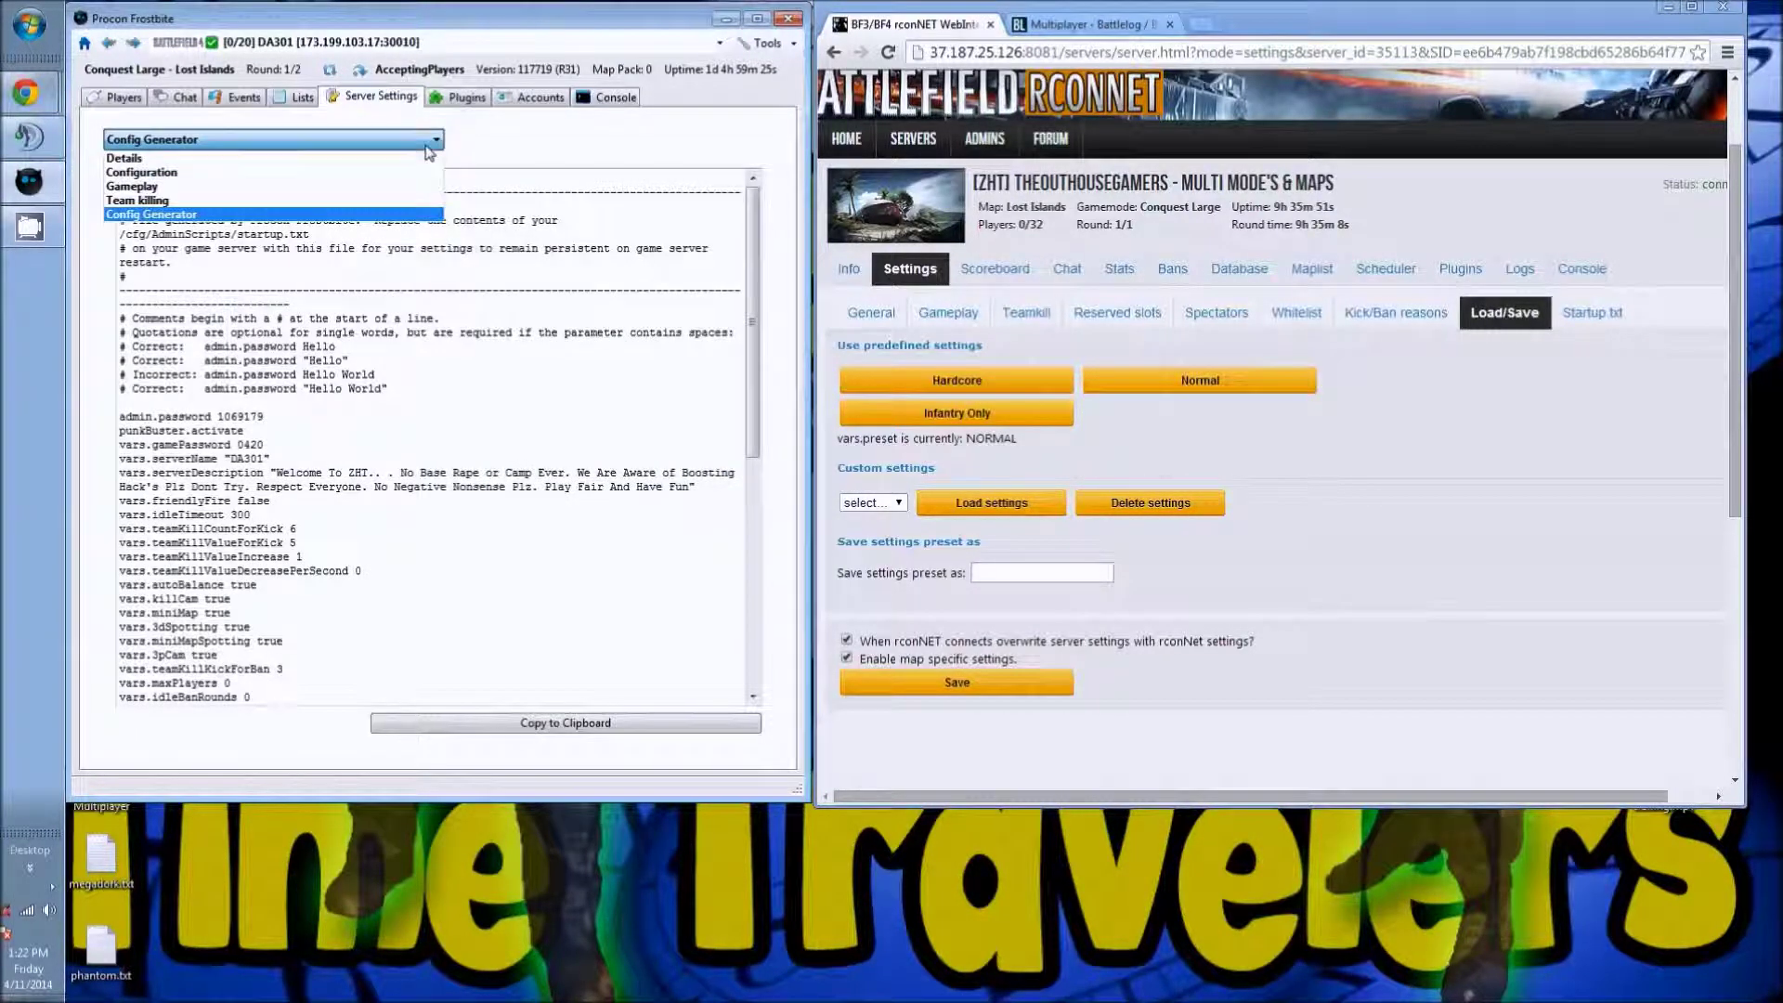
left_click(360, 200)
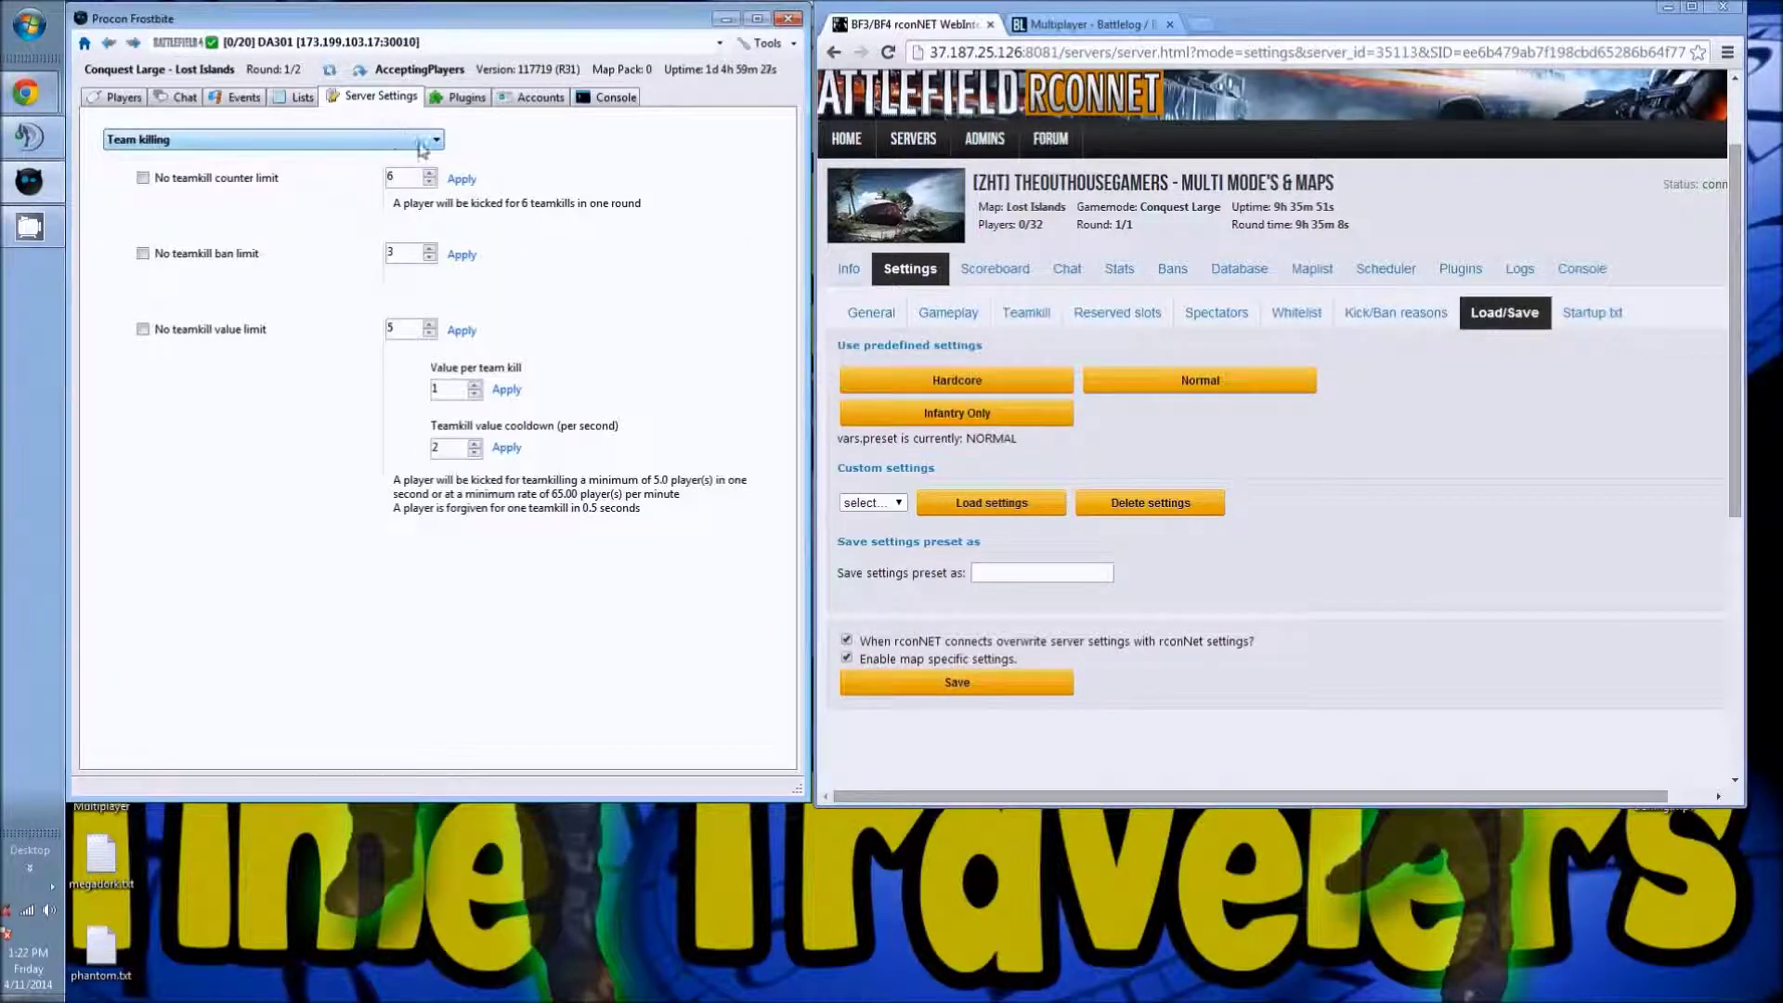
left_click(423, 139)
left_click(390, 172)
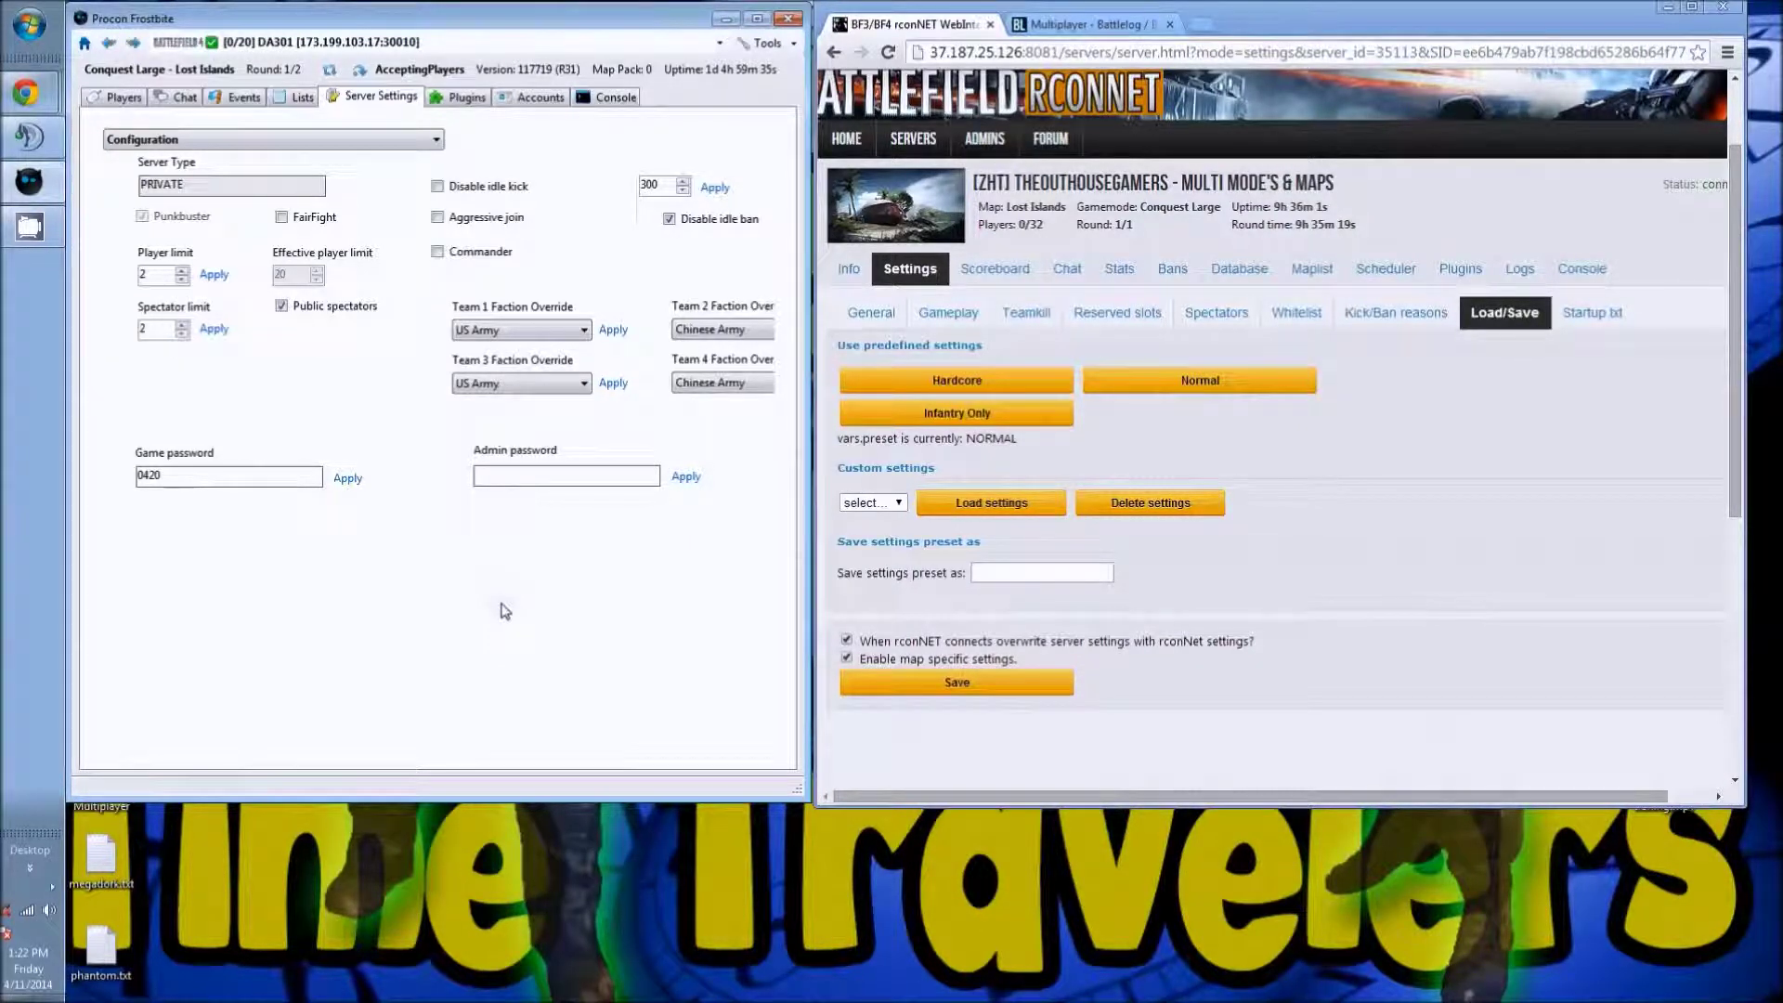
Step: Switch to rconNET and open the server's player database
left_click(1240, 279)
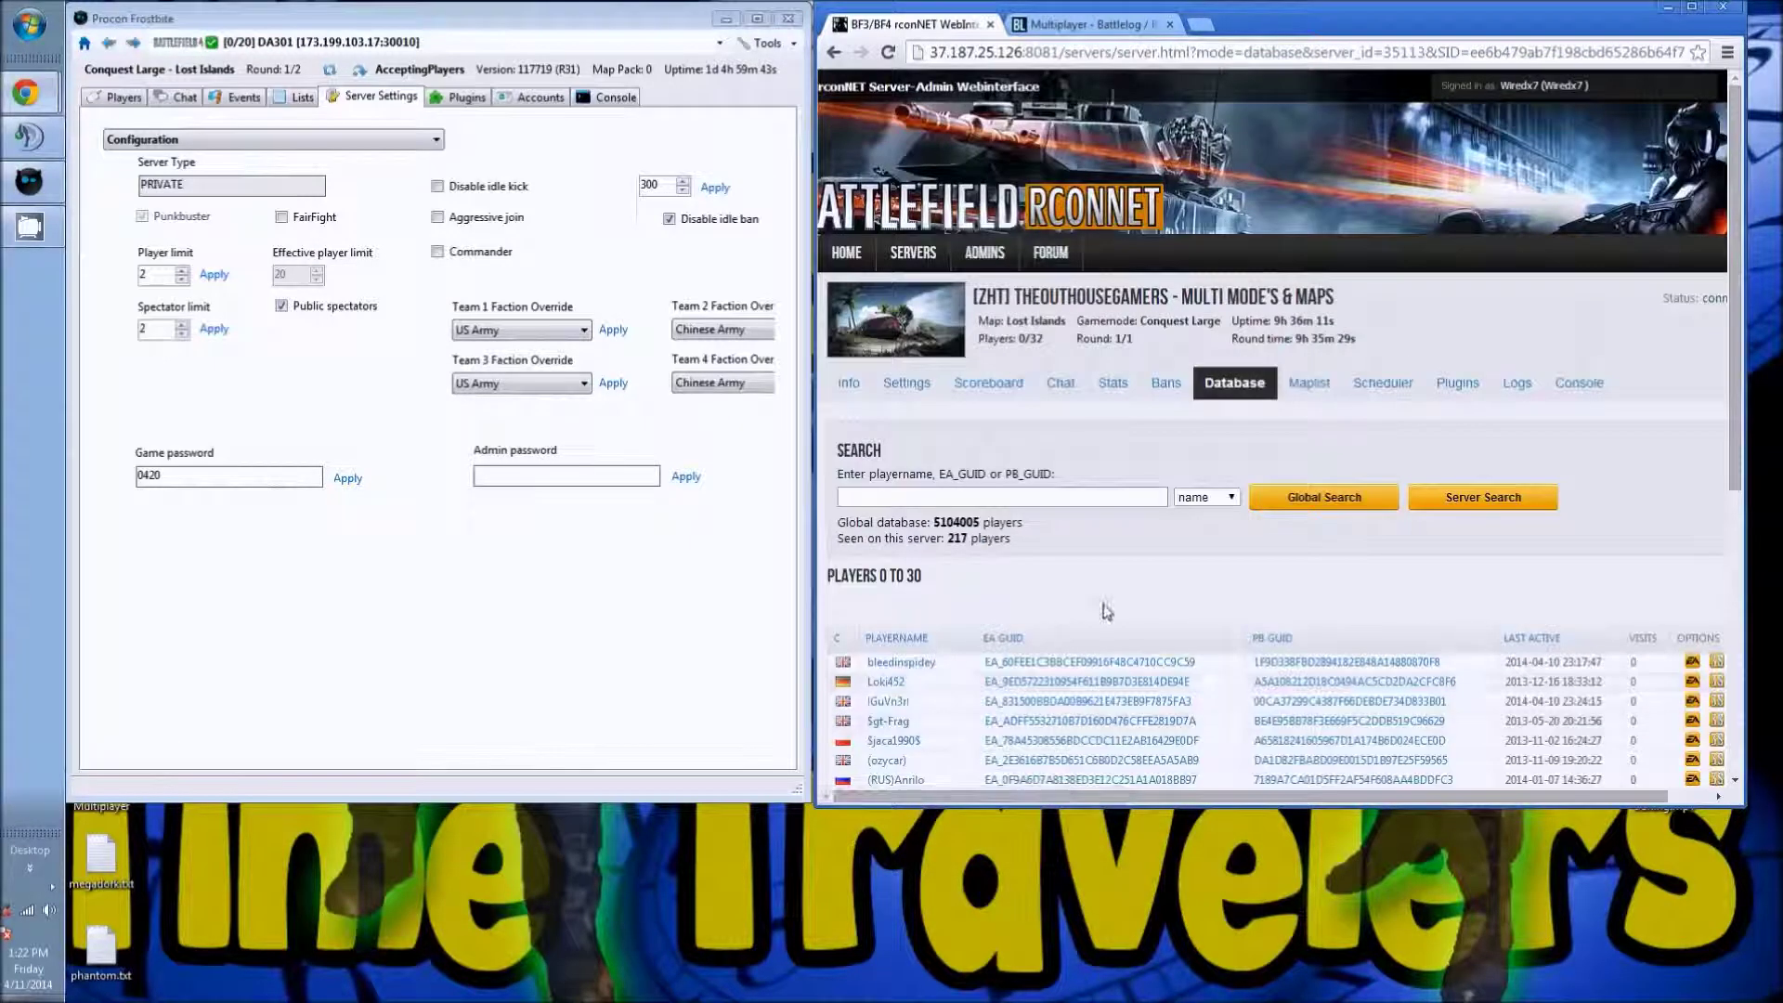